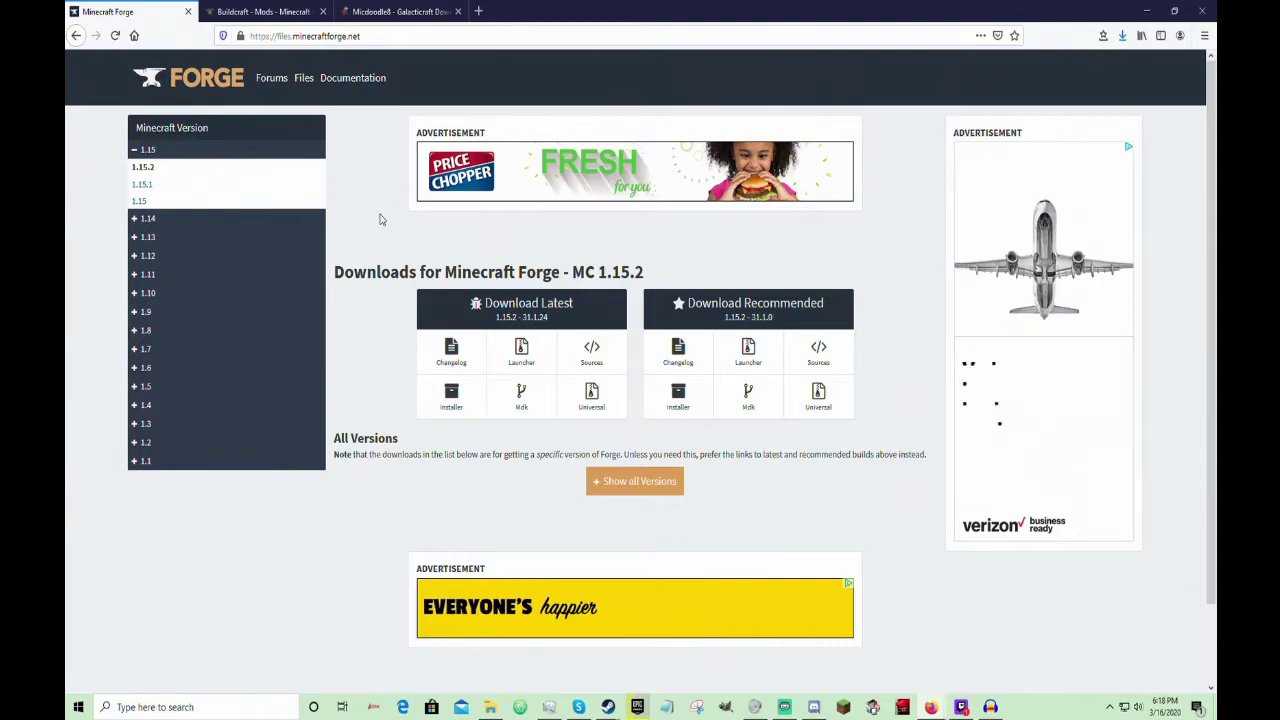
- Open the Minecraft Forge downloads page for version 1.8.9
{"action": "scroll", "coordinate": [370, 211], "scroll_direction": "down", "scroll_amount": 2}
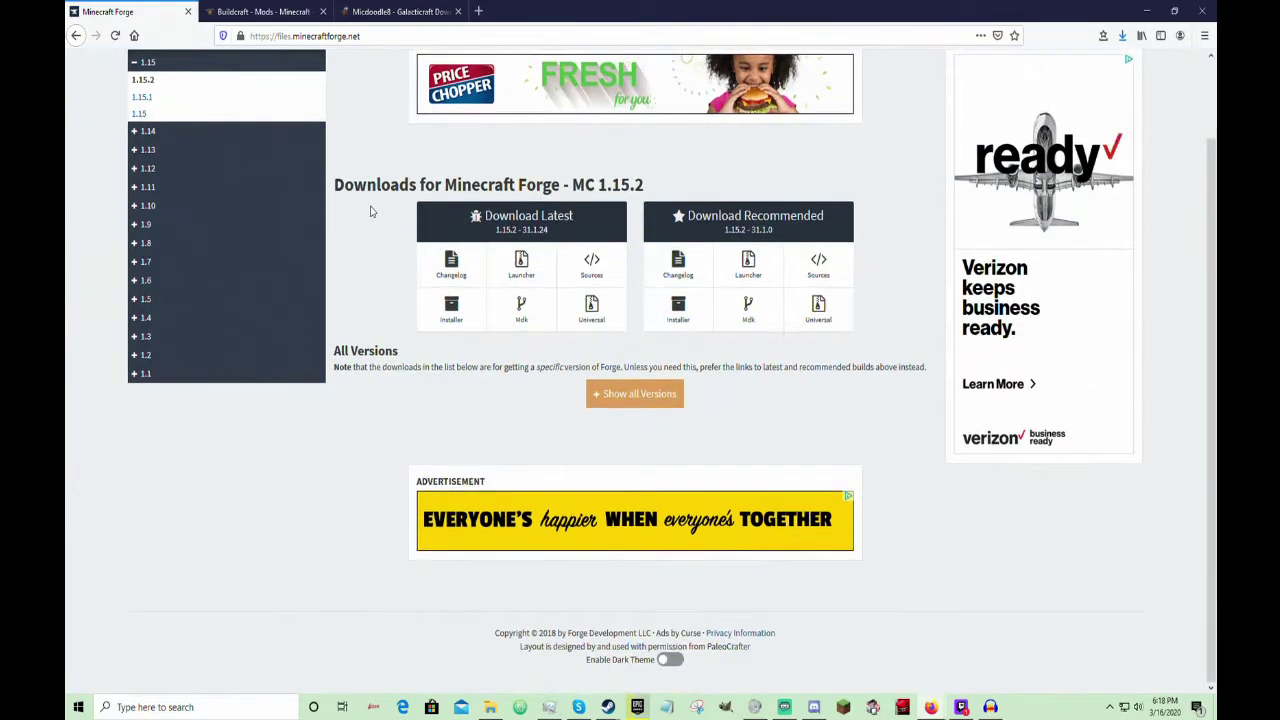
{"action": "scroll", "coordinate": [370, 211], "scroll_direction": "up", "scroll_amount": 2}
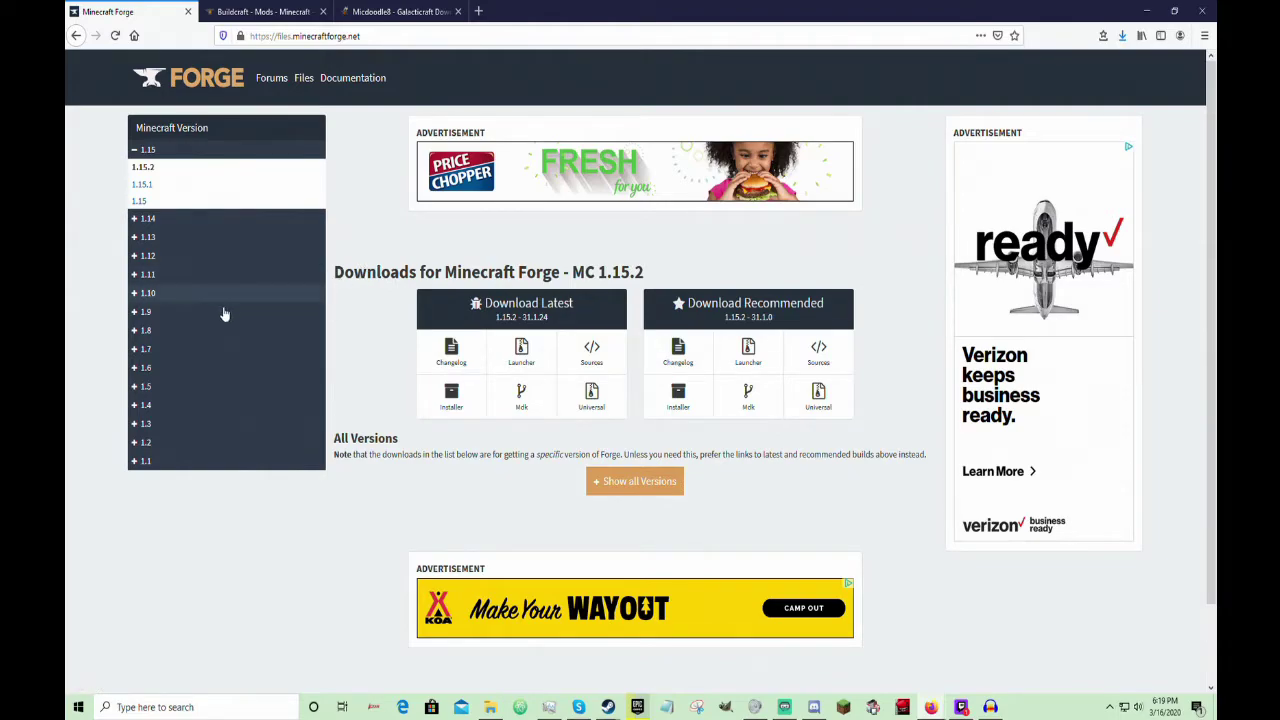
{"action": "left_click", "coordinate": [150, 330]}
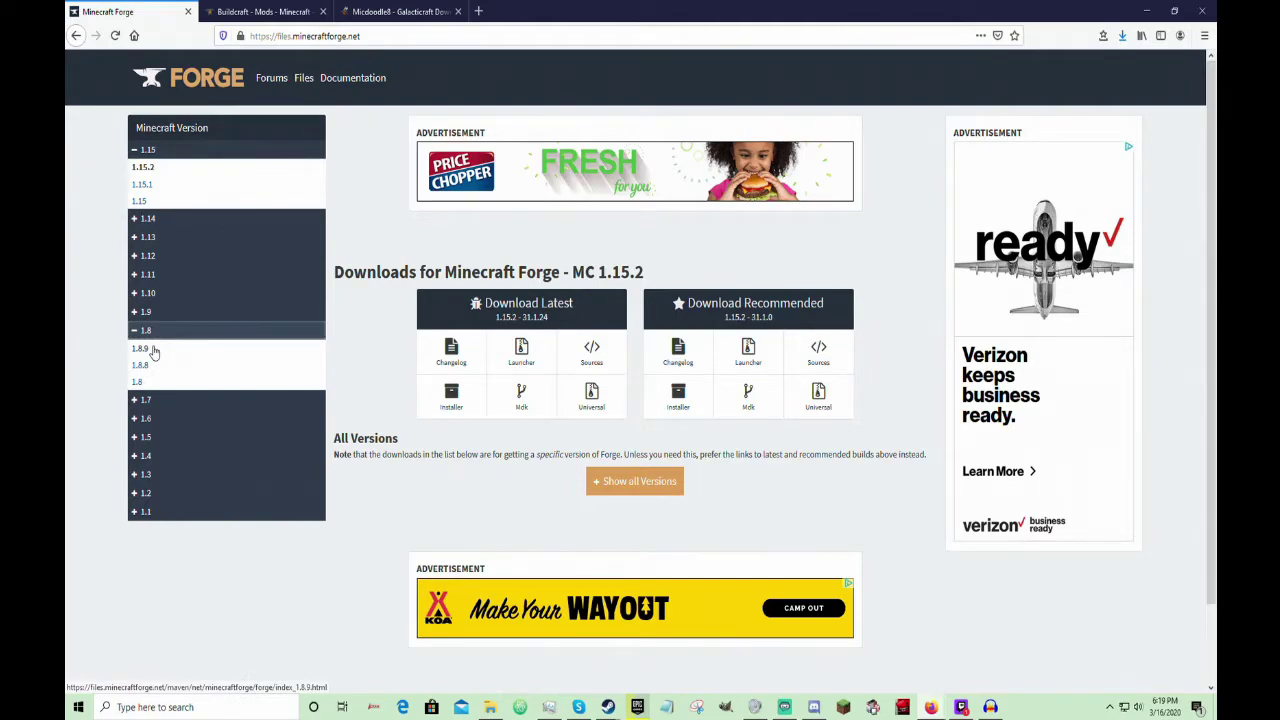
{"action": "left_click", "coordinate": [141, 349]}
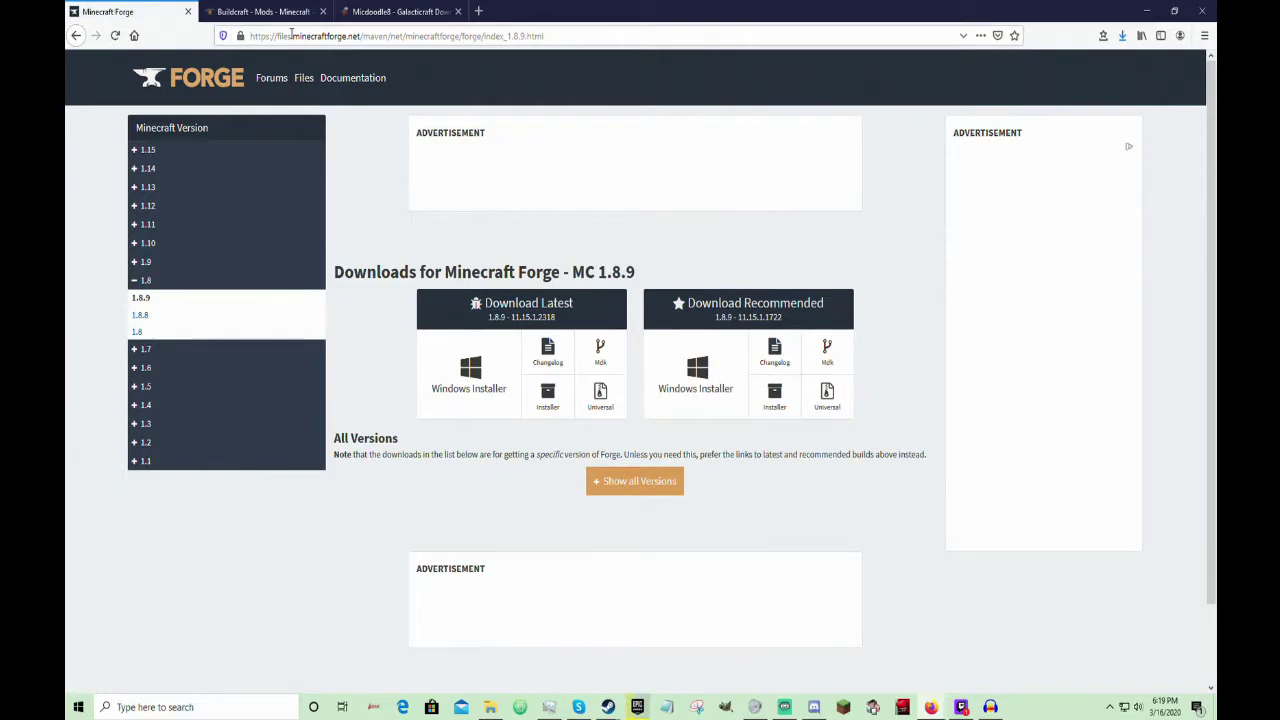
{"action": "left_click_drag", "start_coordinate": [292, 35], "coordinate": [362, 36]}
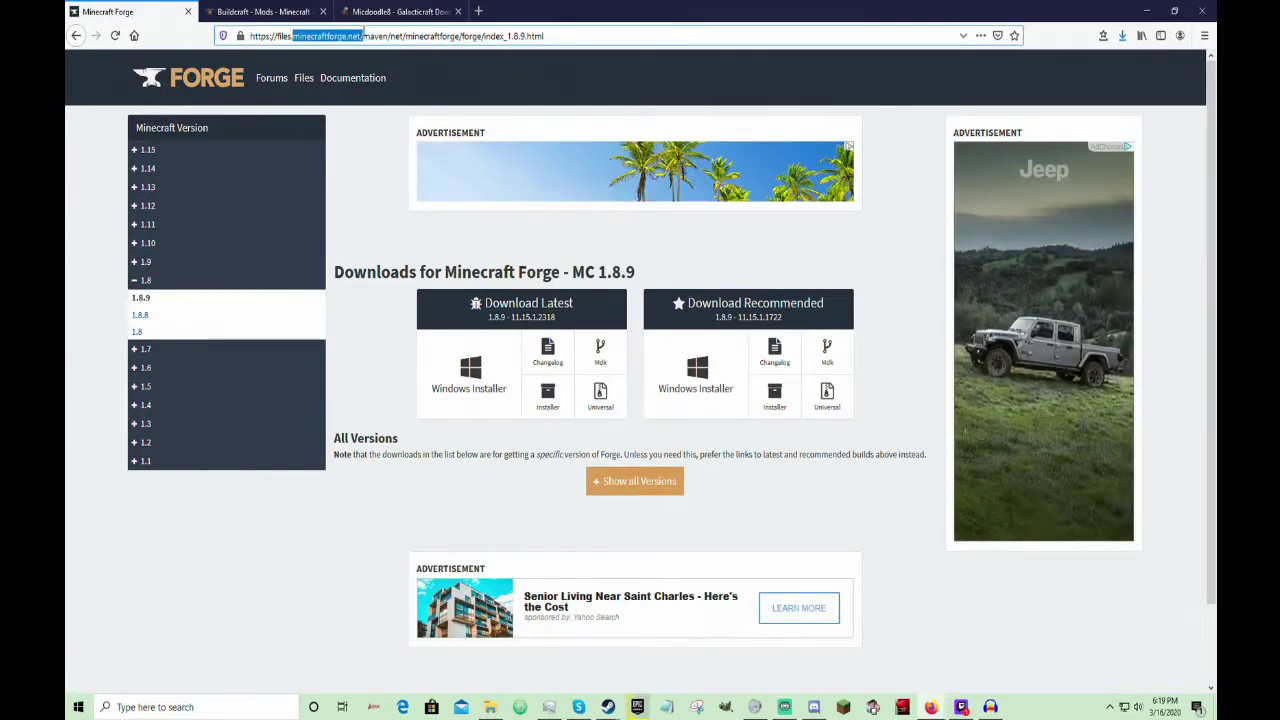
{"action": "left_click", "coordinate": [372, 210]}
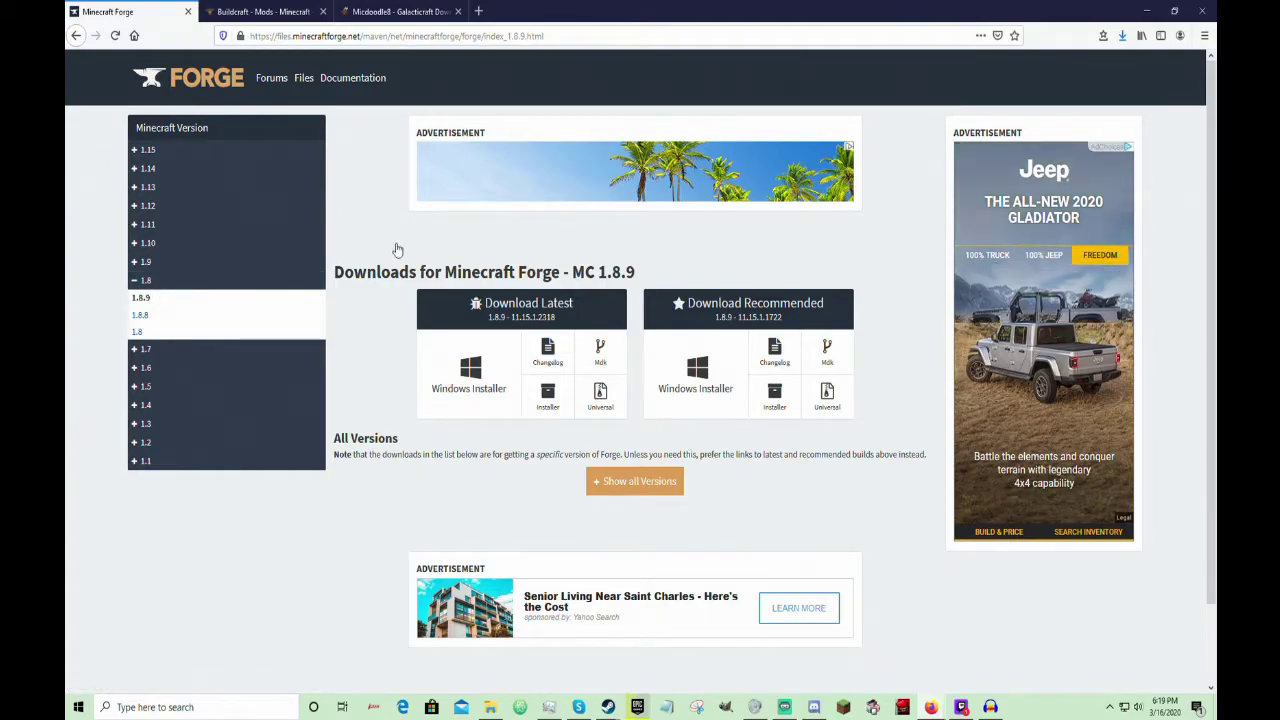
- Request the recommended Forge 1.8.9 Windows installer, skip the advertisement page, and cancel saving the file
{"action": "left_click", "coordinate": [693, 391]}
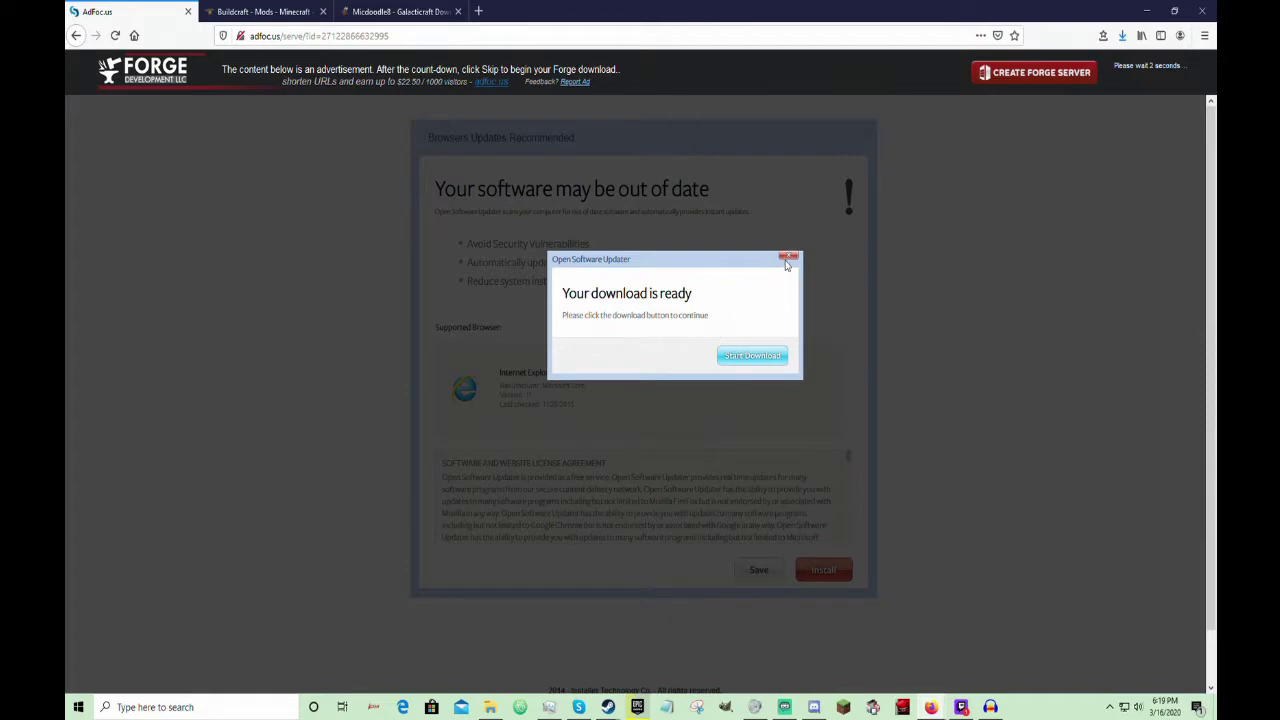
{"action": "left_click", "coordinate": [786, 259]}
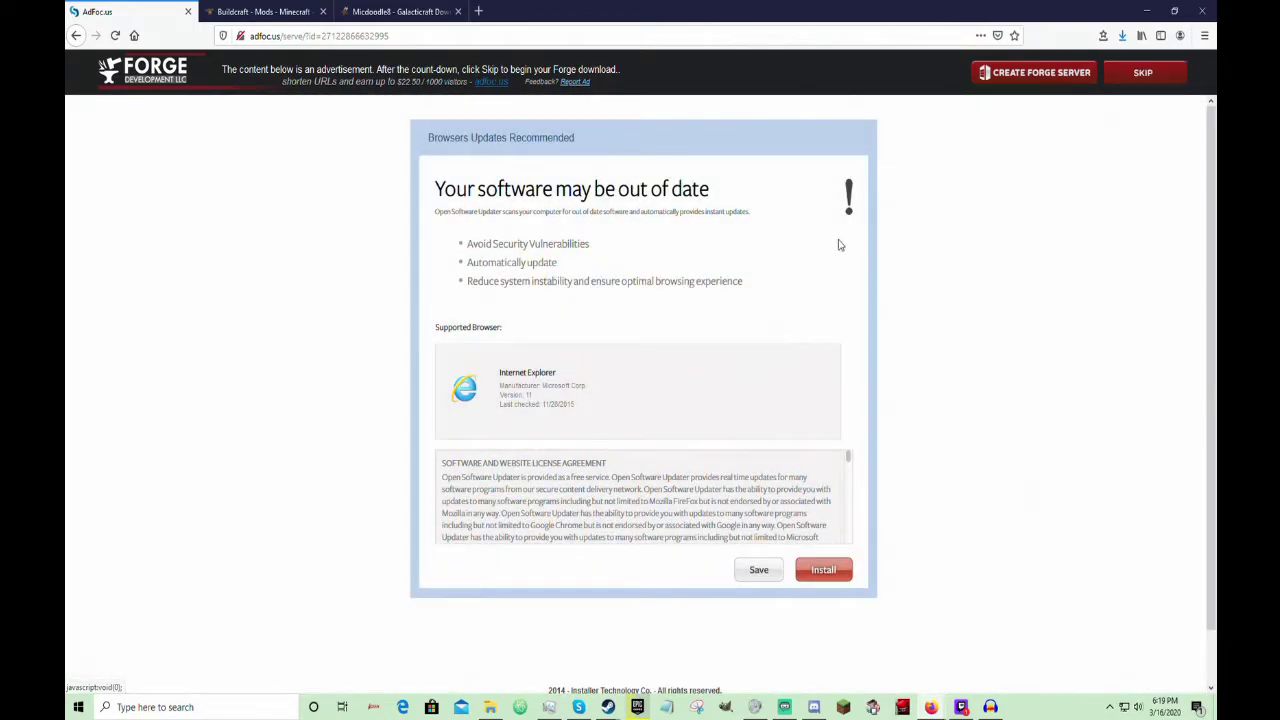
{"action": "left_click", "coordinate": [1122, 76]}
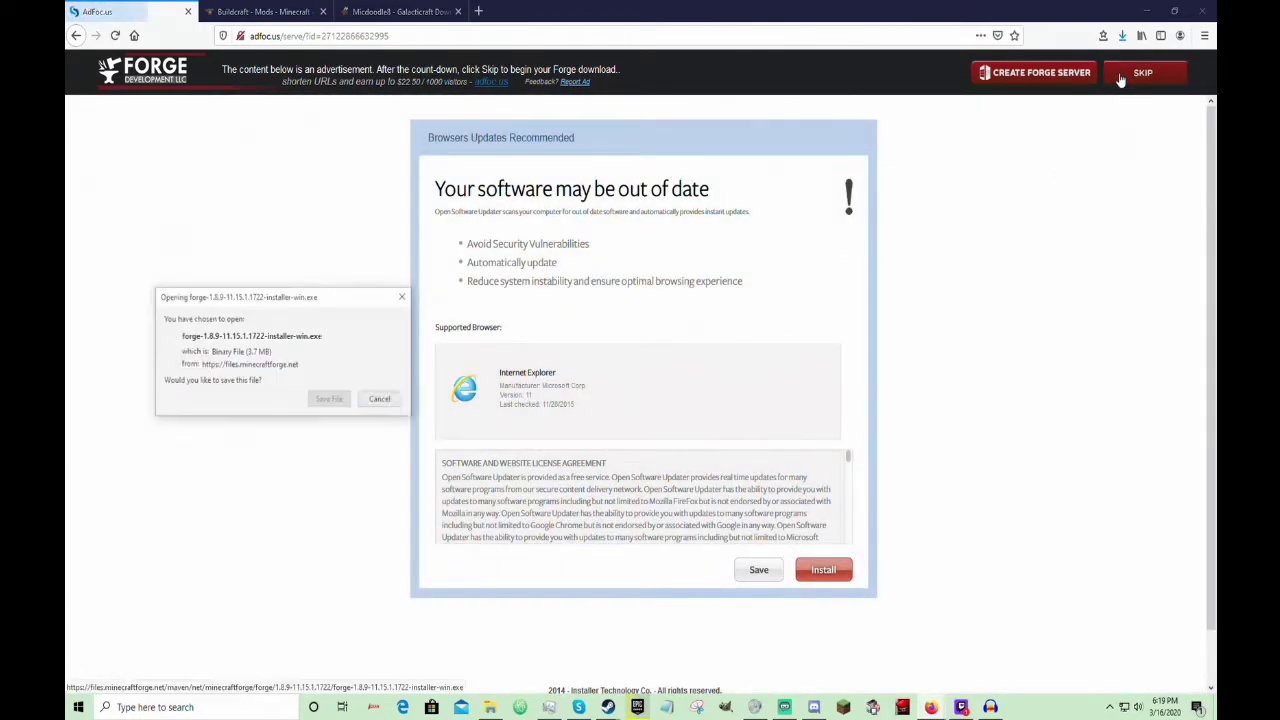
{"action": "left_click", "coordinate": [381, 401]}
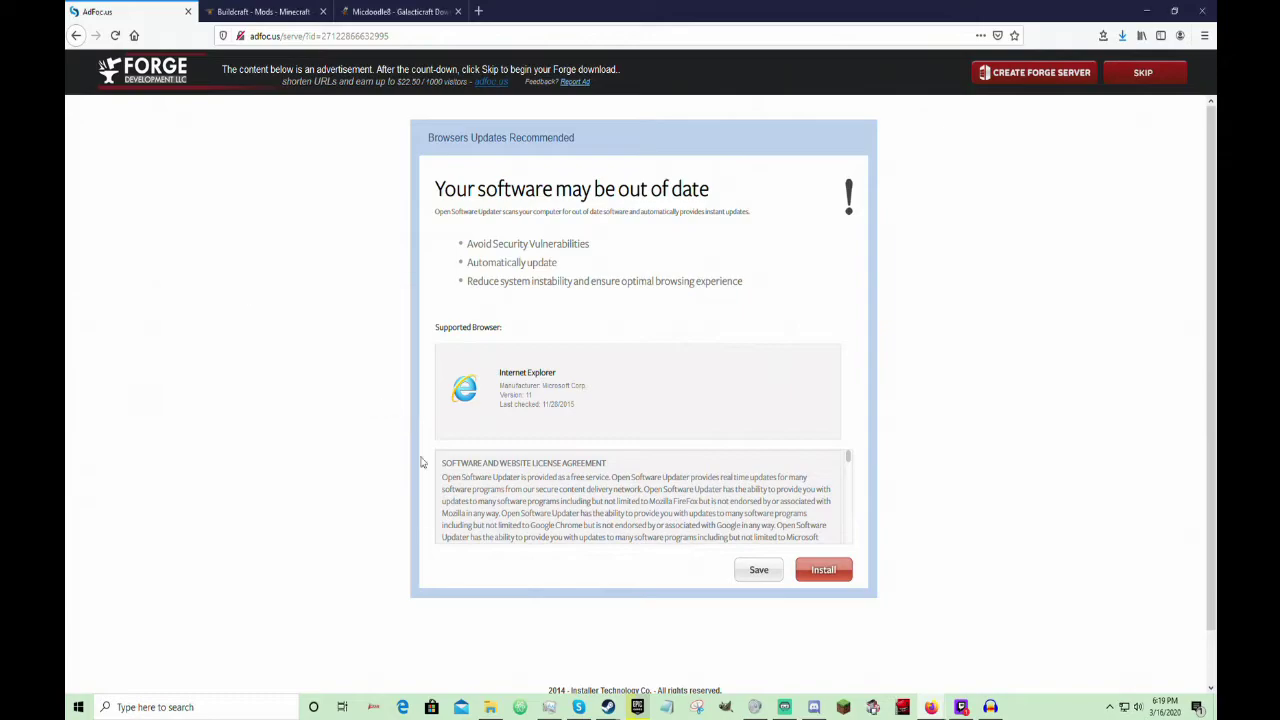
- Launch the Forge 1.8.9 installer application from the Downloads folder and cancel the installation
{"action": "left_click", "coordinate": [490, 707]}
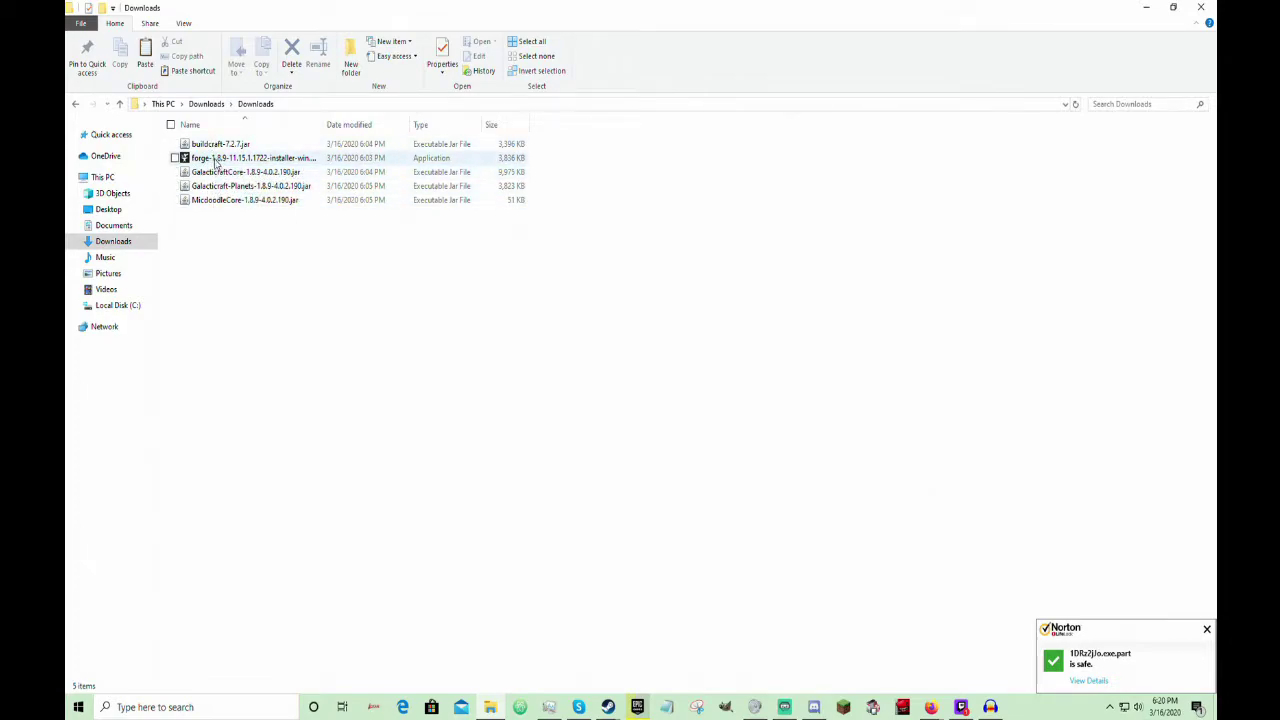
{"action": "right_click", "coordinate": [214, 160]}
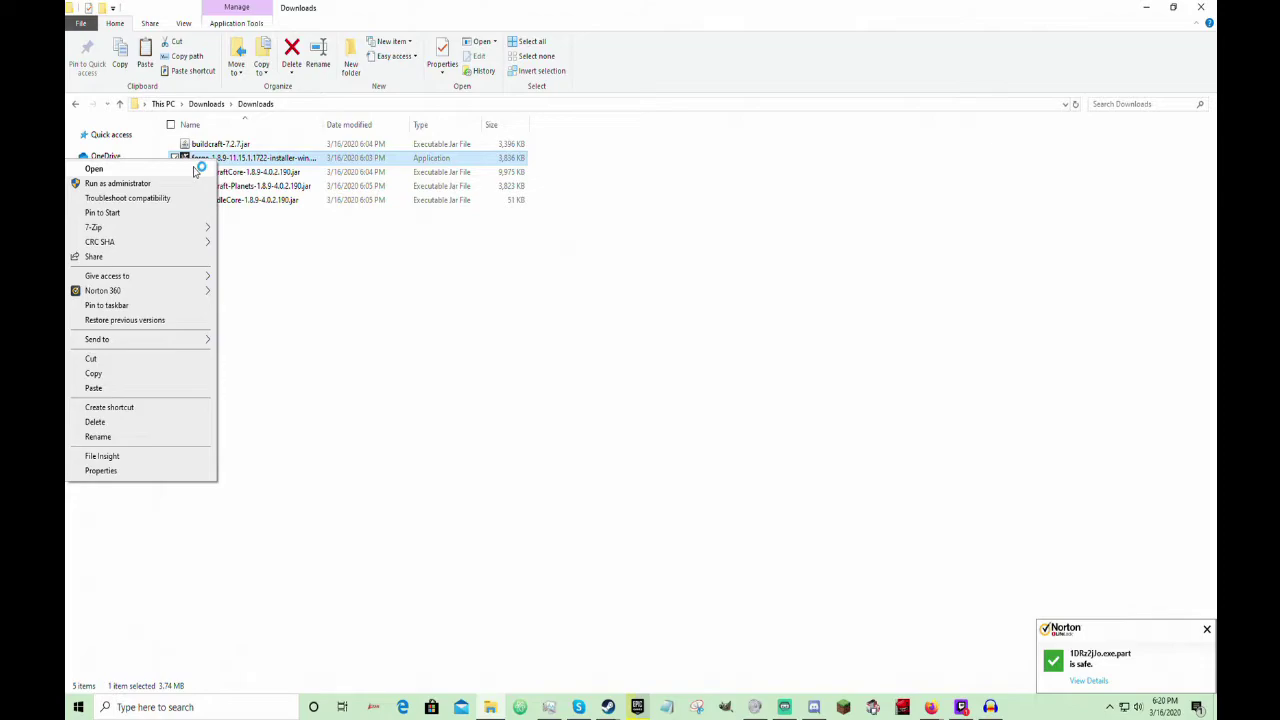
{"action": "left_click", "coordinate": [198, 169]}
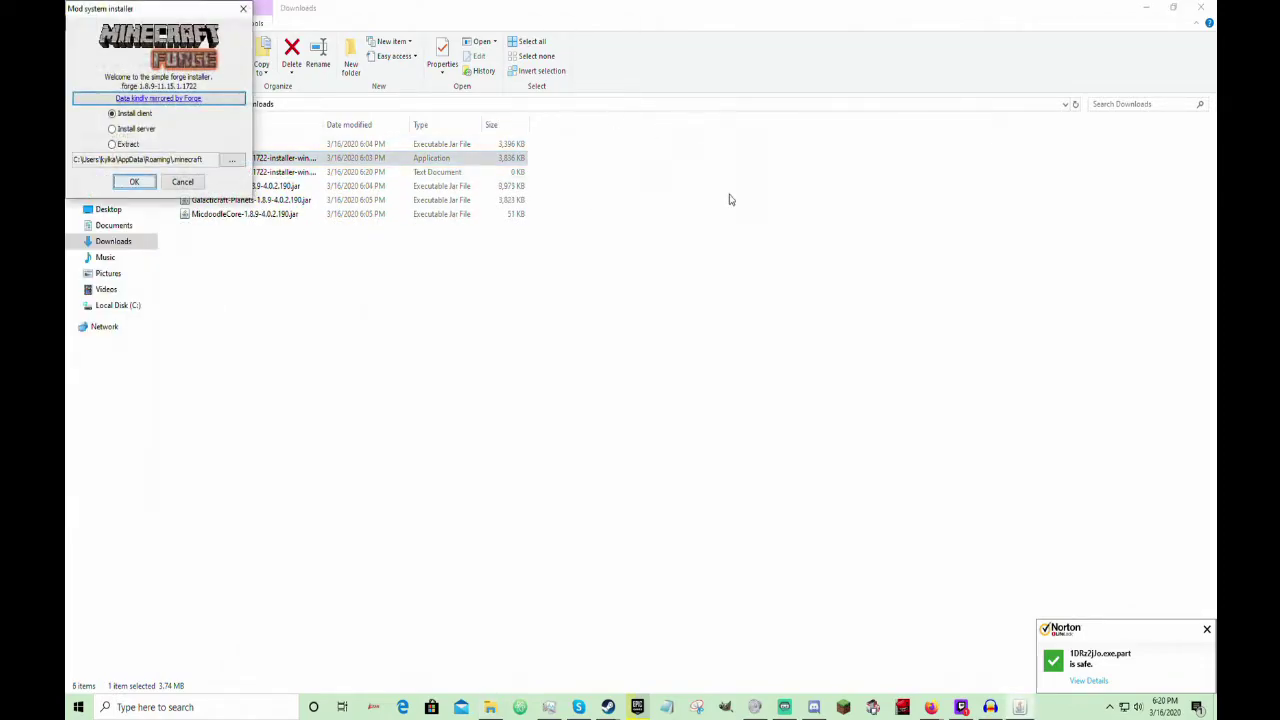
{"action": "left_click", "coordinate": [182, 181]}
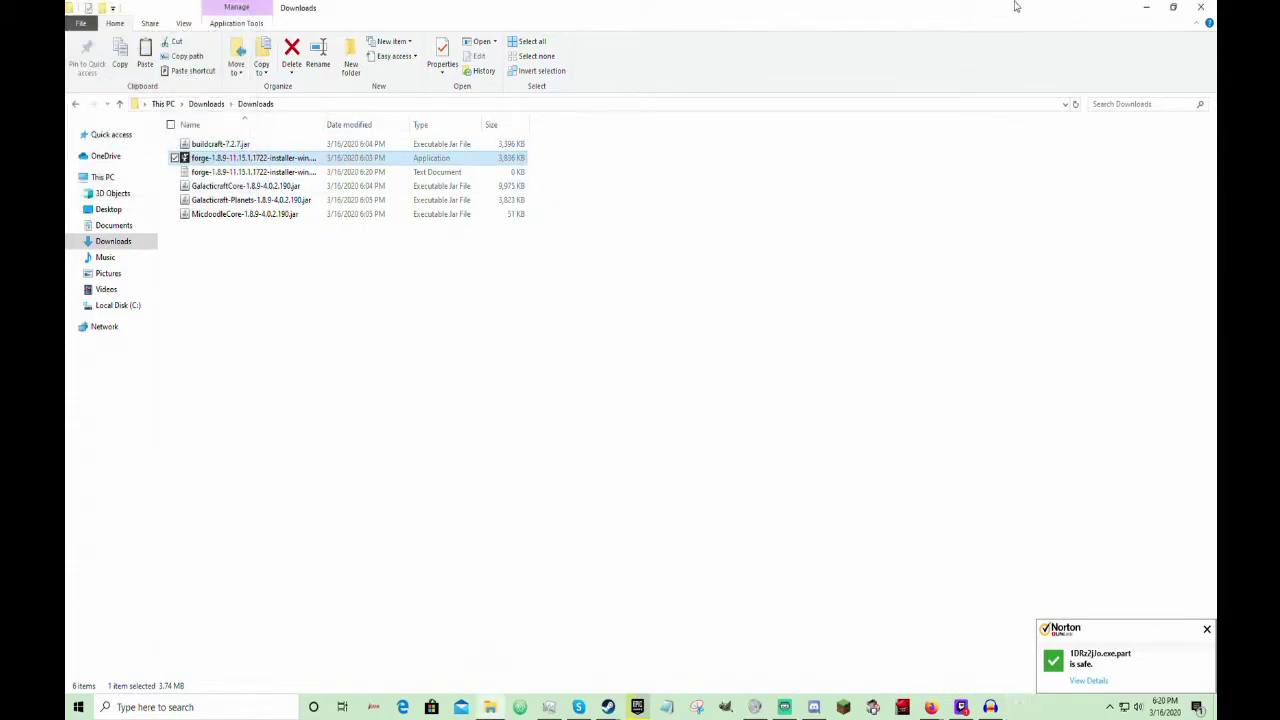
- Create a new folder named "1.8.9 Modded" on the desktop
{"action": "left_click", "coordinate": [1147, 8]}
{"action": "left_click", "coordinate": [1151, 8]}
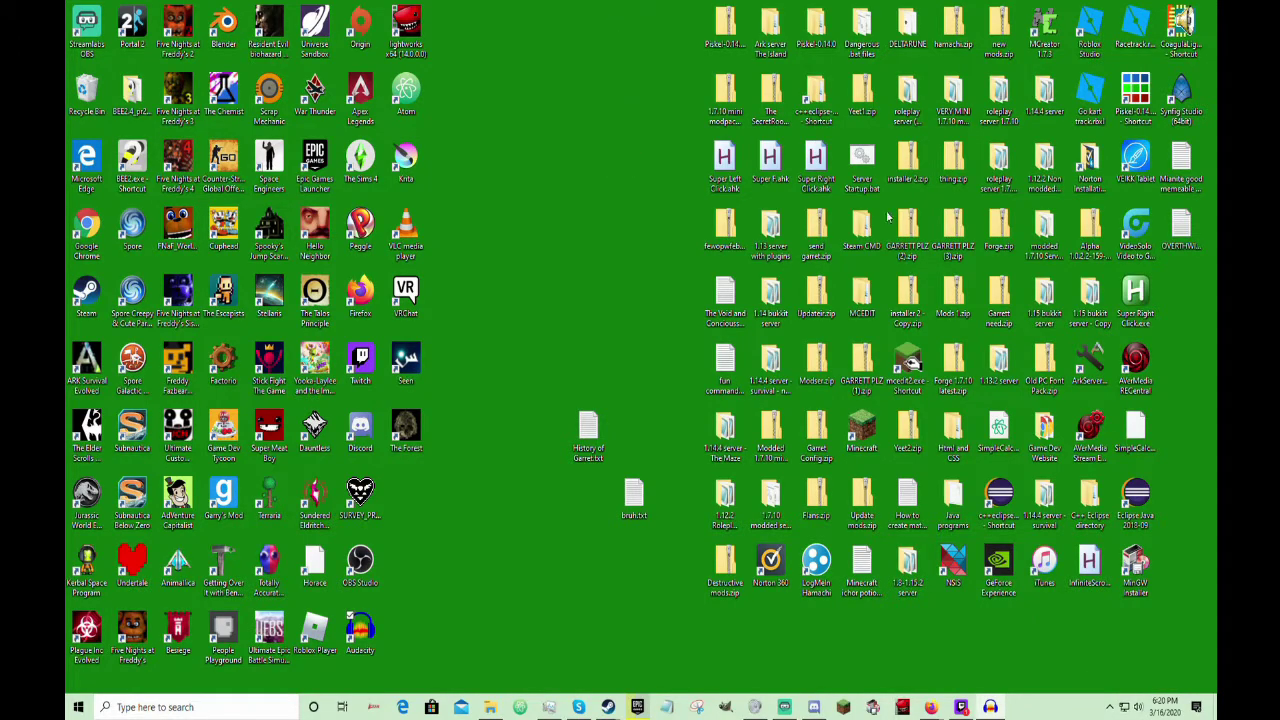
{"action": "right_click", "coordinate": [1175, 287]}
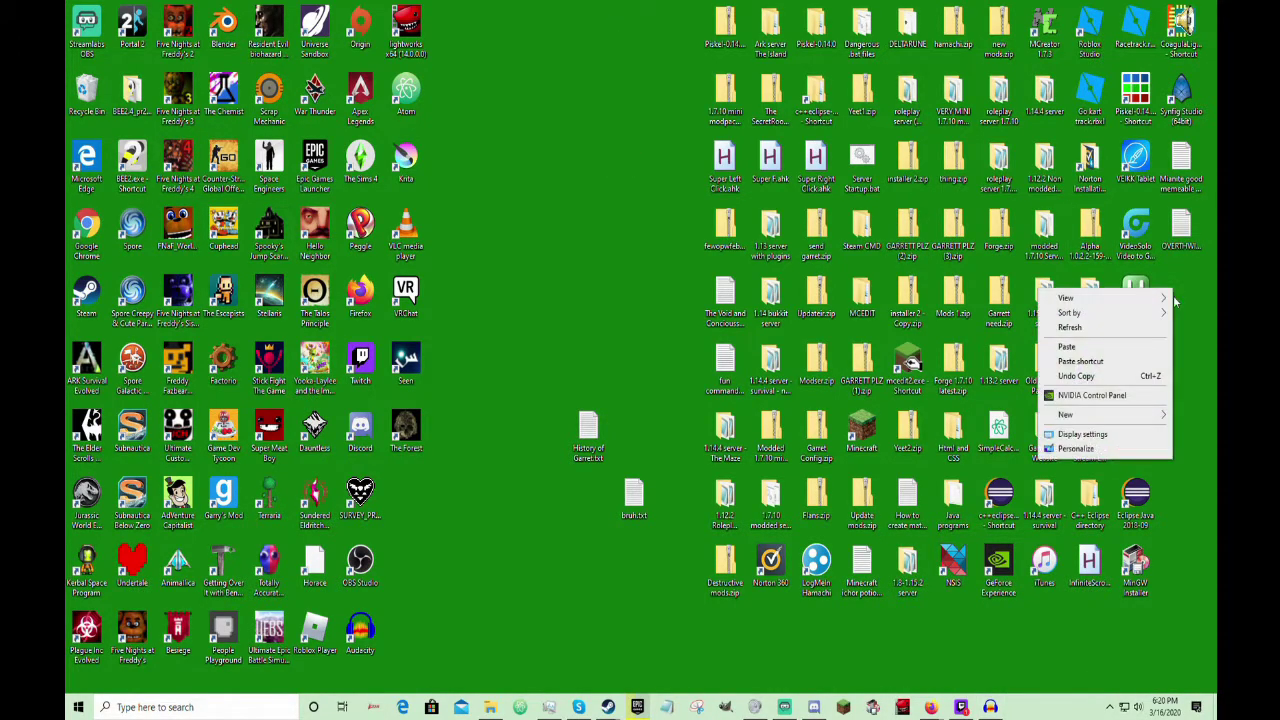
{"action": "mouse_move", "coordinate": [1090, 418]}
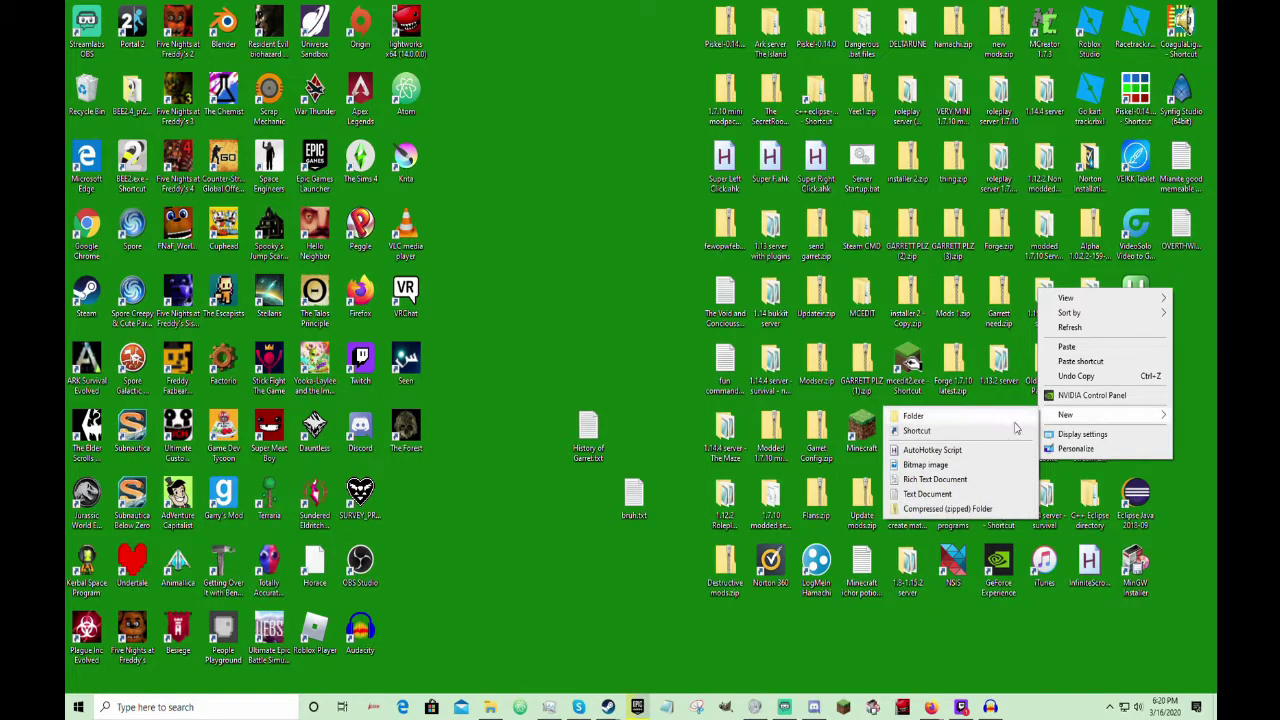
{"action": "left_click", "coordinate": [957, 416]}
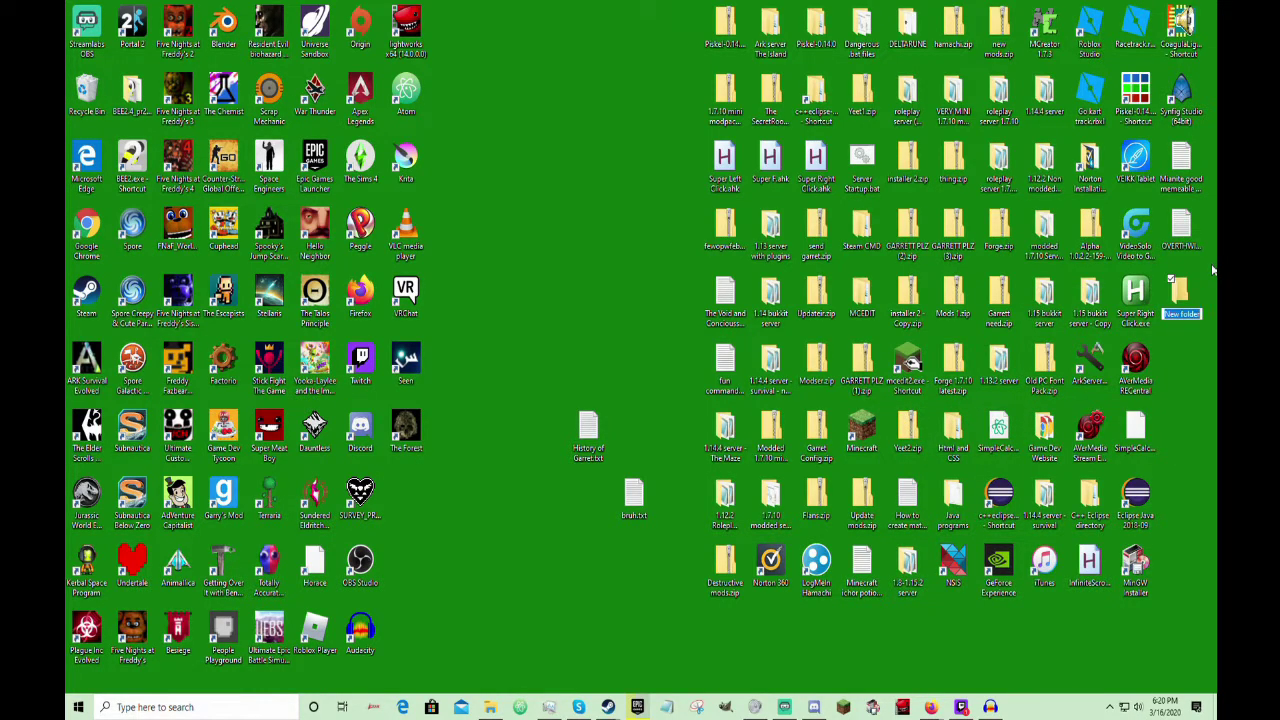
{"action": "type", "text": "1.8.9 Modded"}
- Open the 1.8.9 Modded folder, copy its full path, and minimize its window
{"action": "left_click", "coordinate": [1183, 303]}
{"action": "double_click", "coordinate": [1183, 303]}
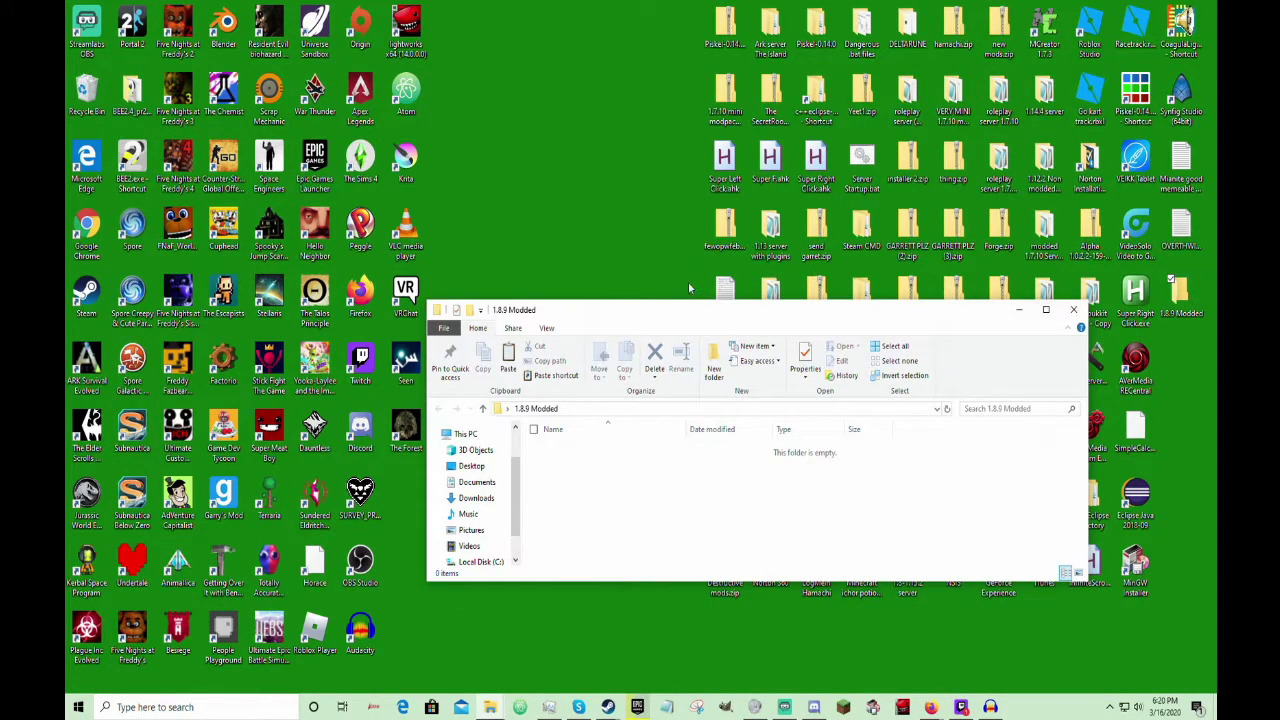
{"action": "left_click", "coordinate": [503, 412]}
{"action": "key", "text": "ctrl+c"}
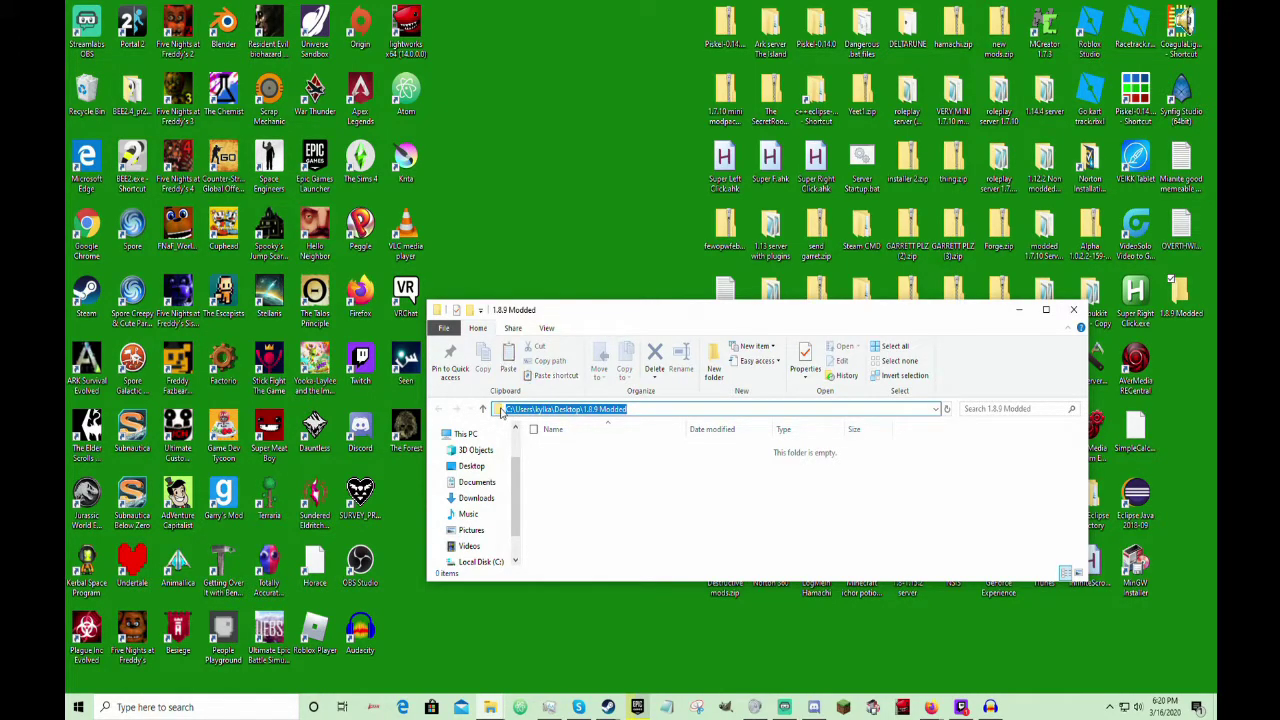
{"action": "left_click", "coordinate": [1015, 318]}
{"action": "left_click", "coordinate": [1017, 310]}
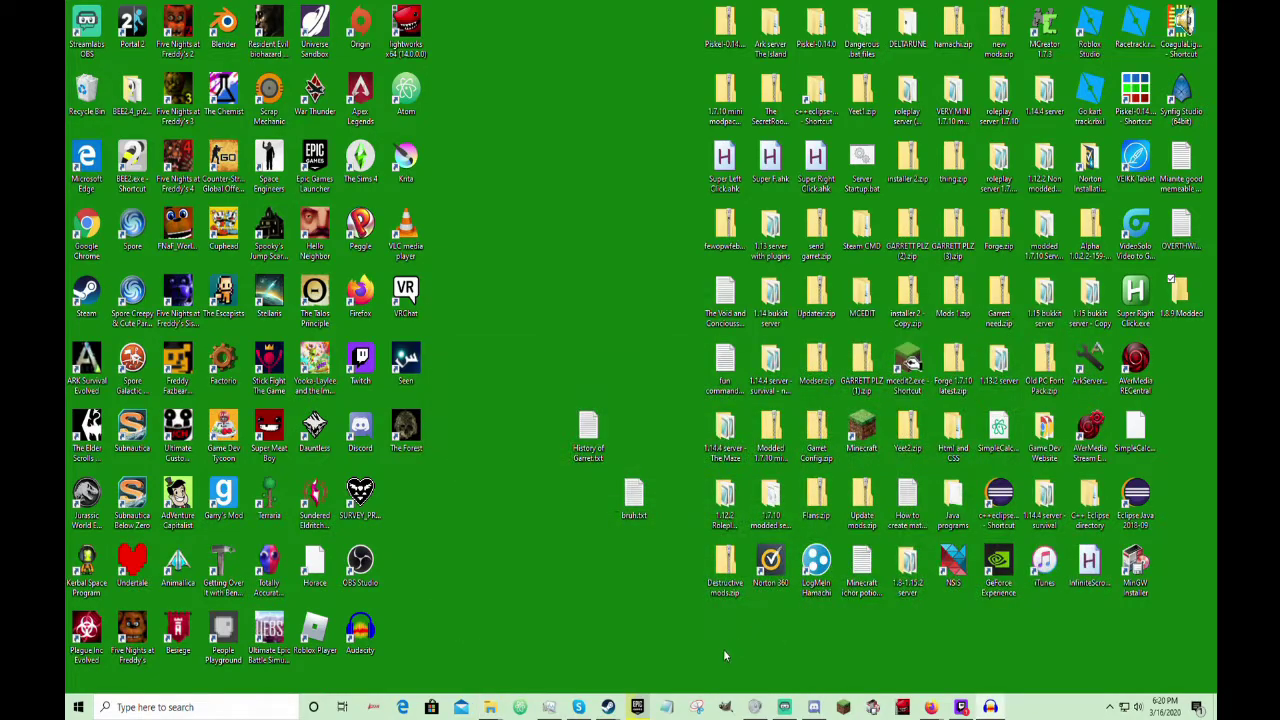
- Run the Forge 1.8.9 installer from the Downloads folder and install the client into the default .minecraft directory
{"action": "mouse_move", "coordinate": [490, 707]}
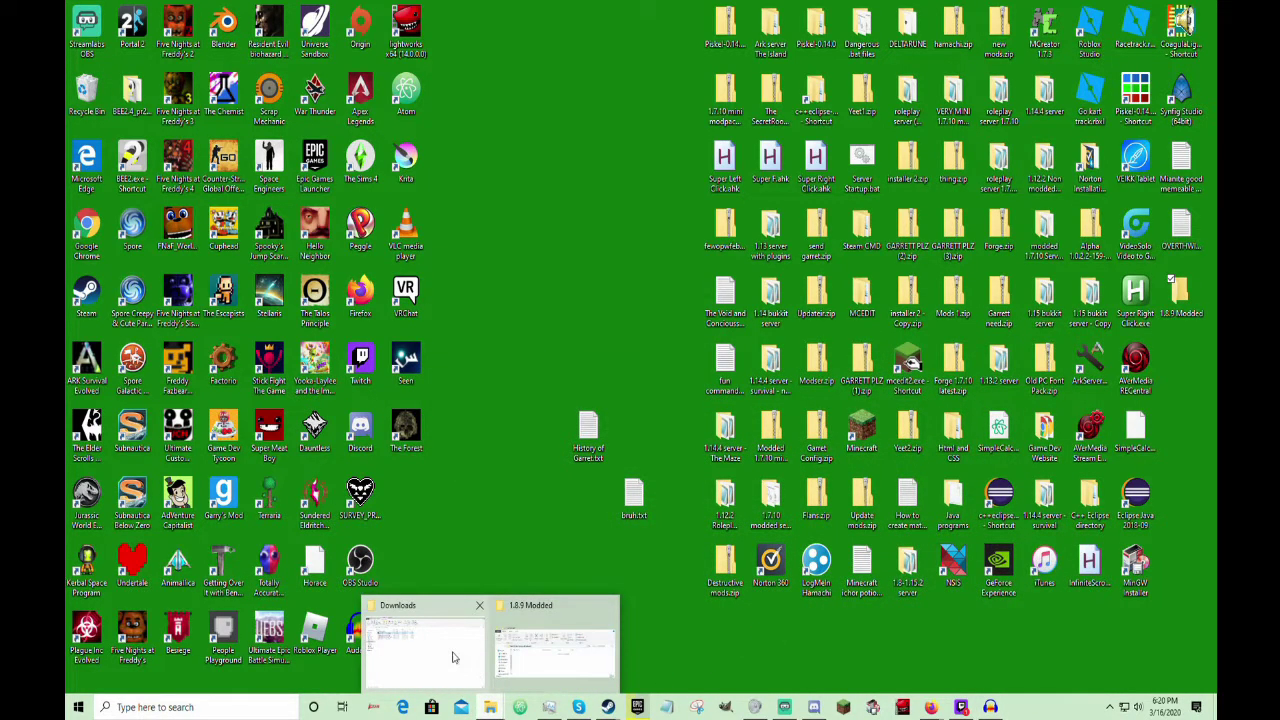
{"action": "left_click", "coordinate": [451, 654]}
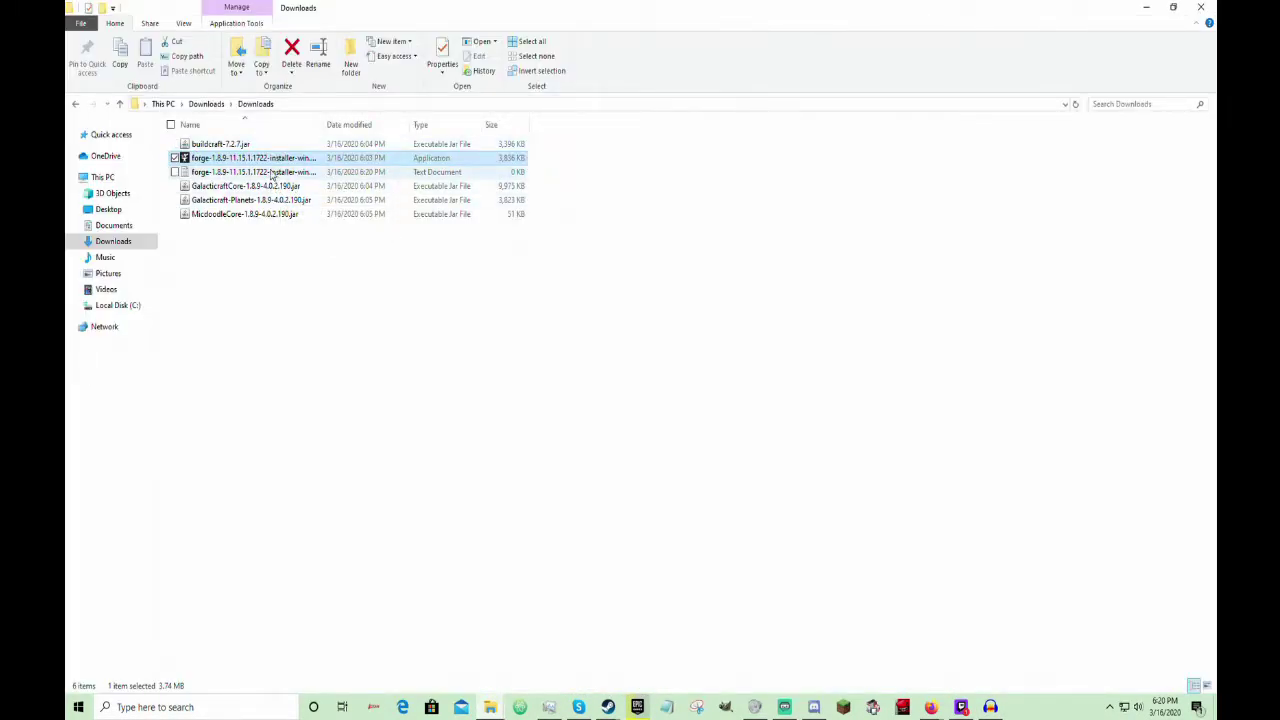
{"action": "right_click", "coordinate": [265, 160]}
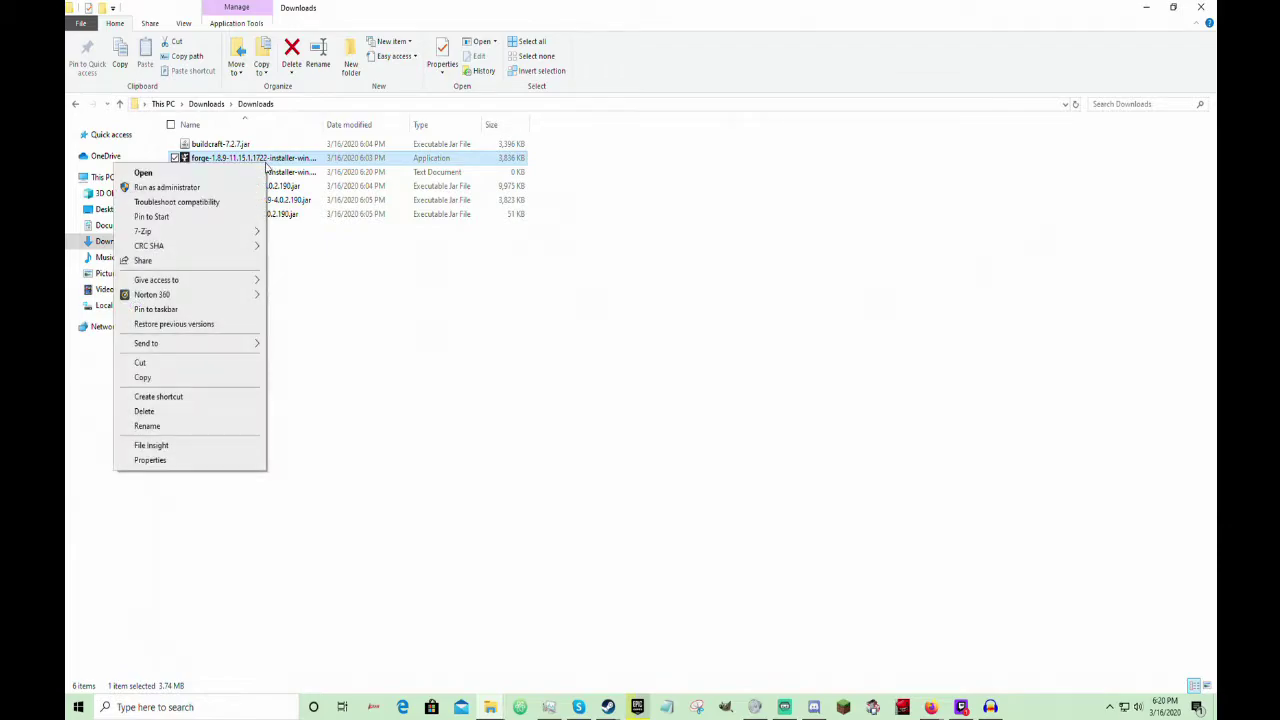
{"action": "left_click", "coordinate": [219, 176]}
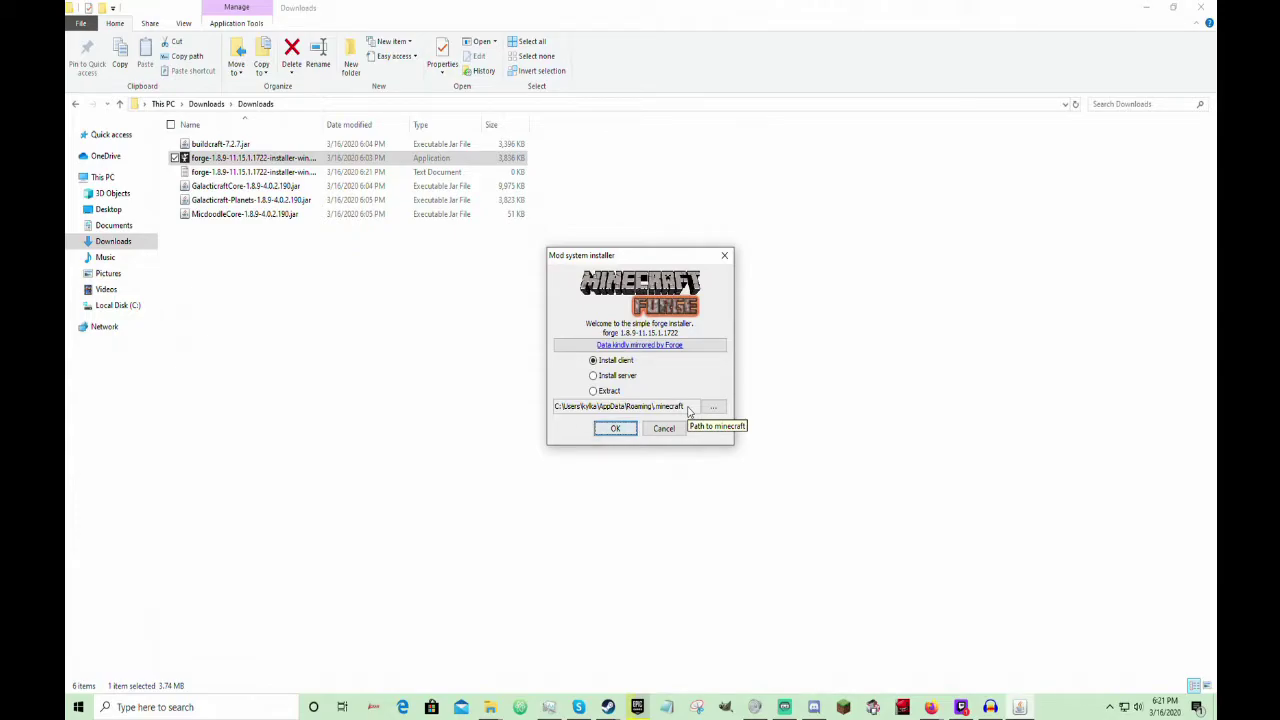
{"action": "left_click", "coordinate": [615, 429]}
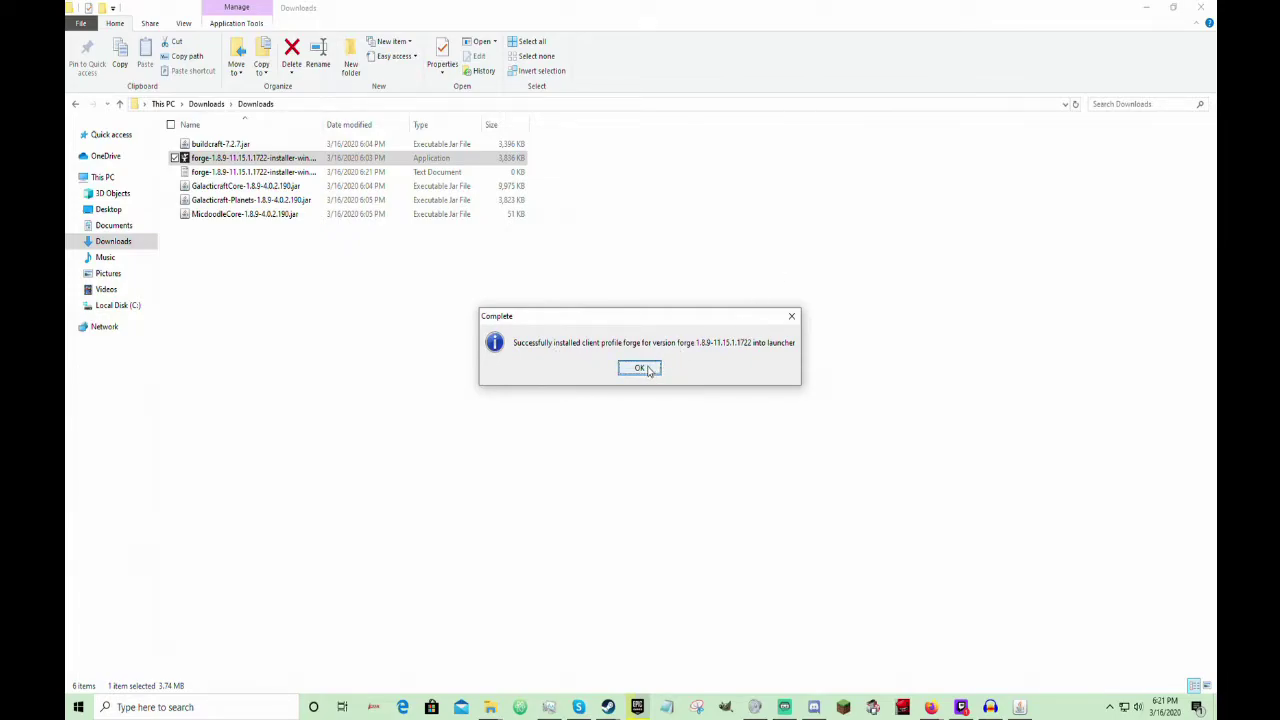
{"action": "left_click", "coordinate": [640, 368]}
- Open the Minecraft Launcher from the desktop and view the list of Java Edition installations
{"action": "left_click", "coordinate": [1145, 7]}
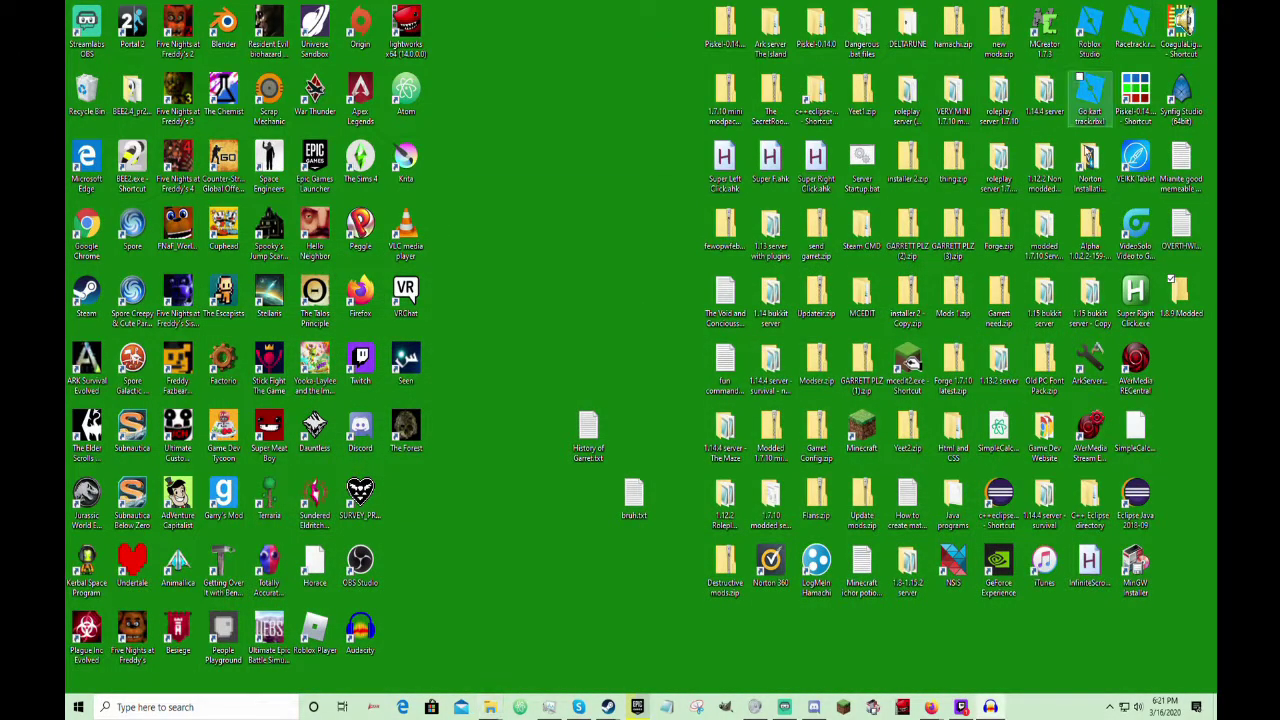
{"action": "right_click", "coordinate": [858, 428]}
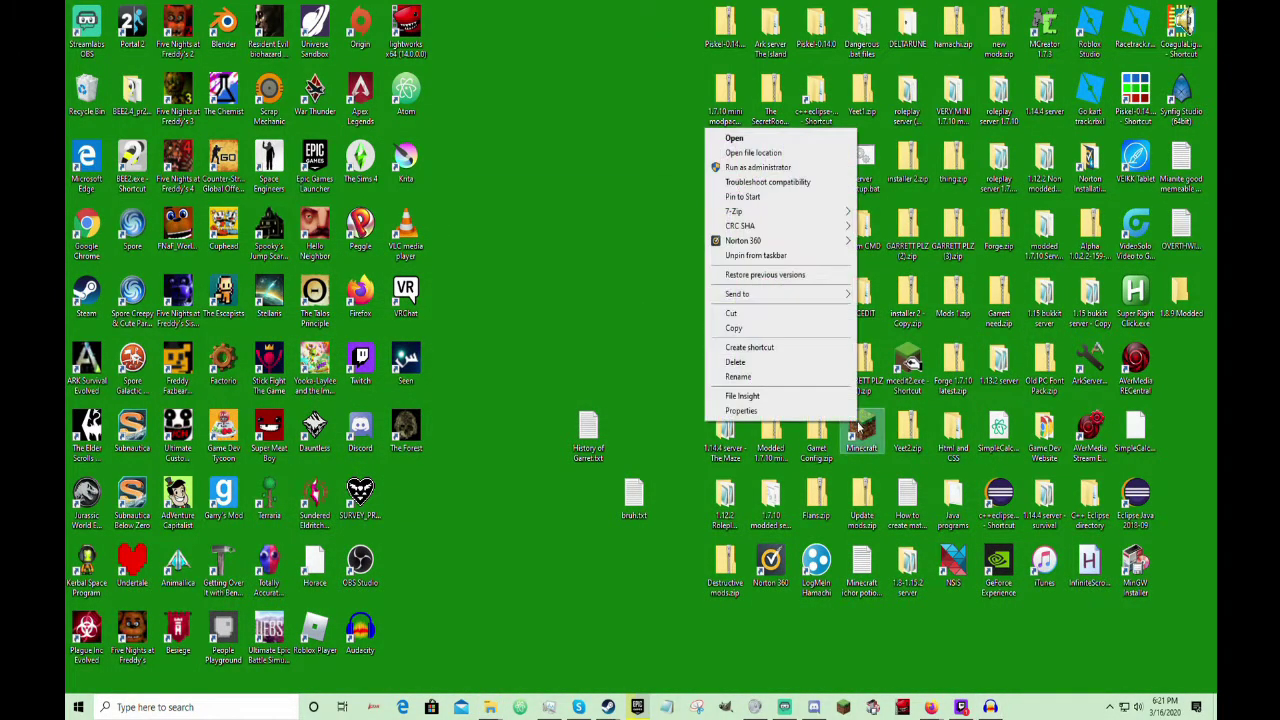
{"action": "left_click", "coordinate": [757, 138]}
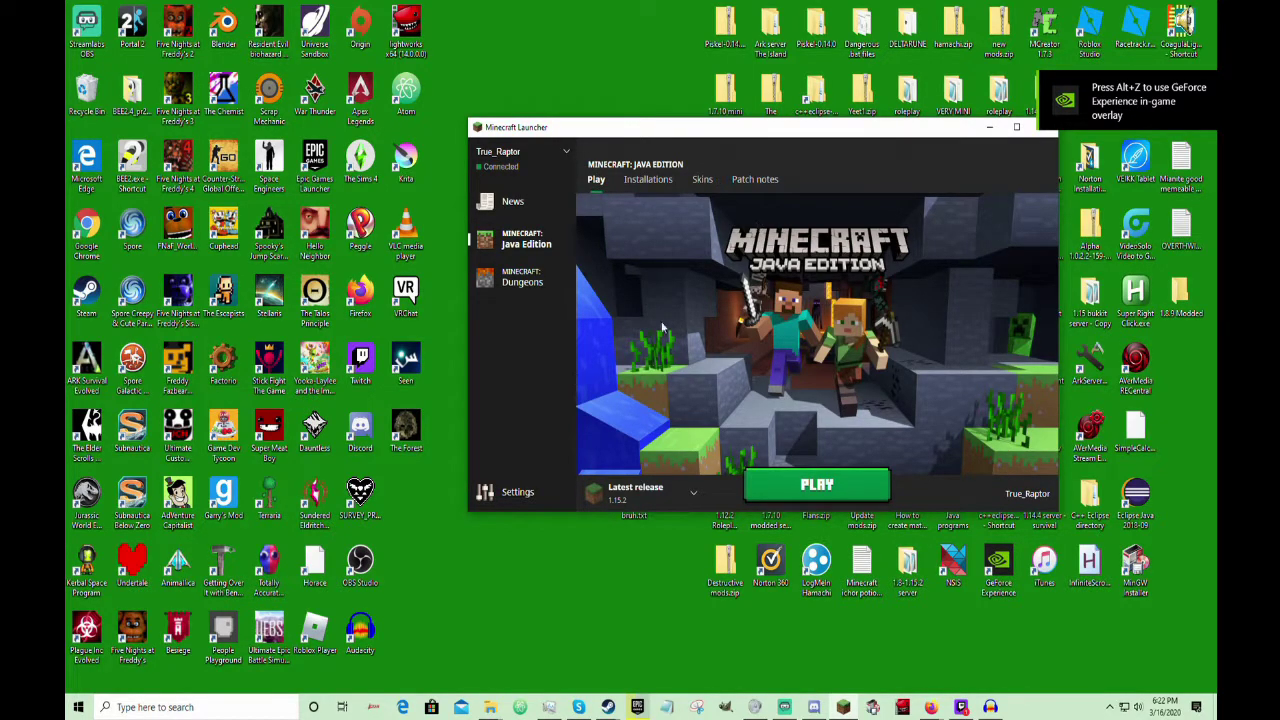
{"action": "left_click", "coordinate": [647, 183]}
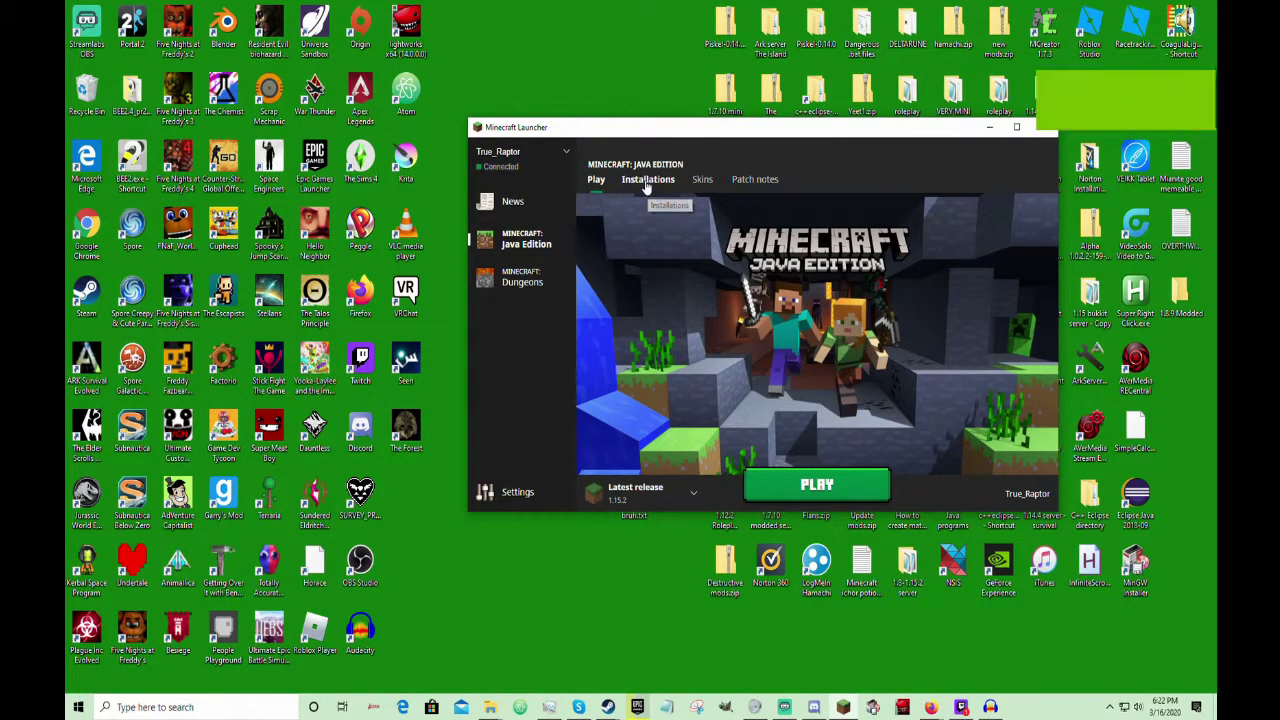
{"action": "scroll", "coordinate": [690, 290], "scroll_direction": "down", "scroll_amount": 5}
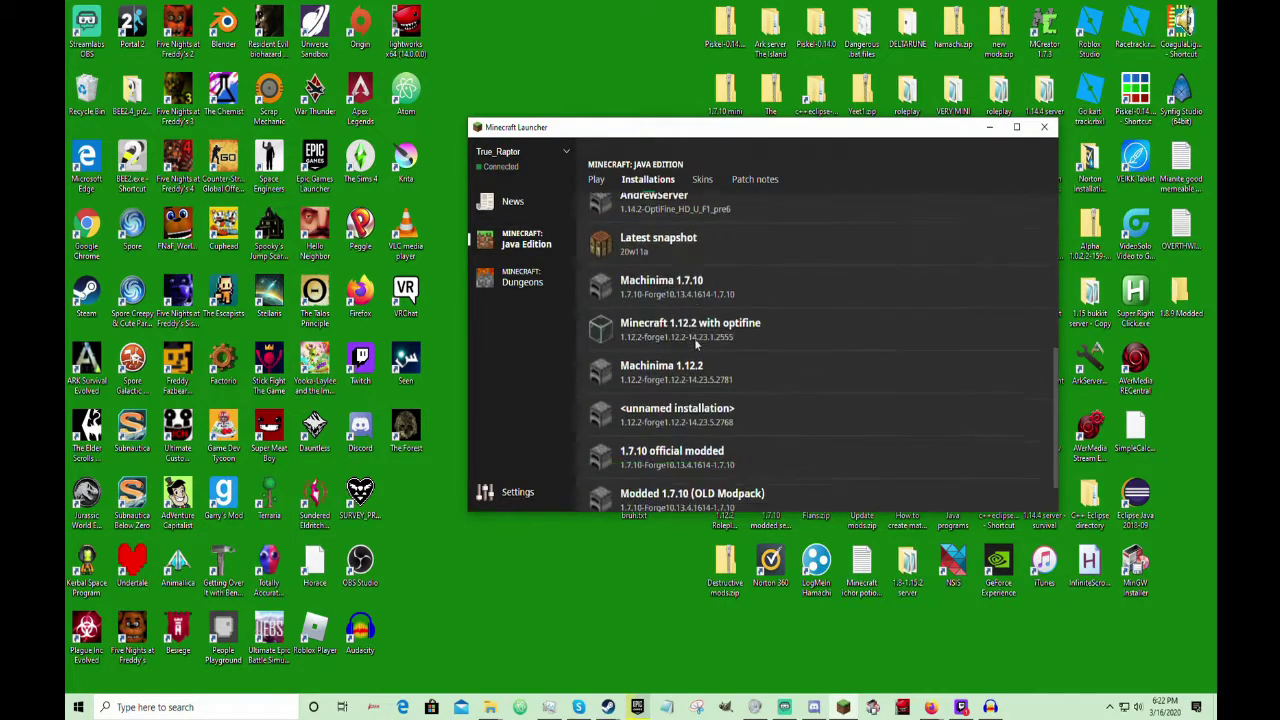
{"action": "scroll", "coordinate": [705, 410], "scroll_direction": "up", "scroll_amount": 8}
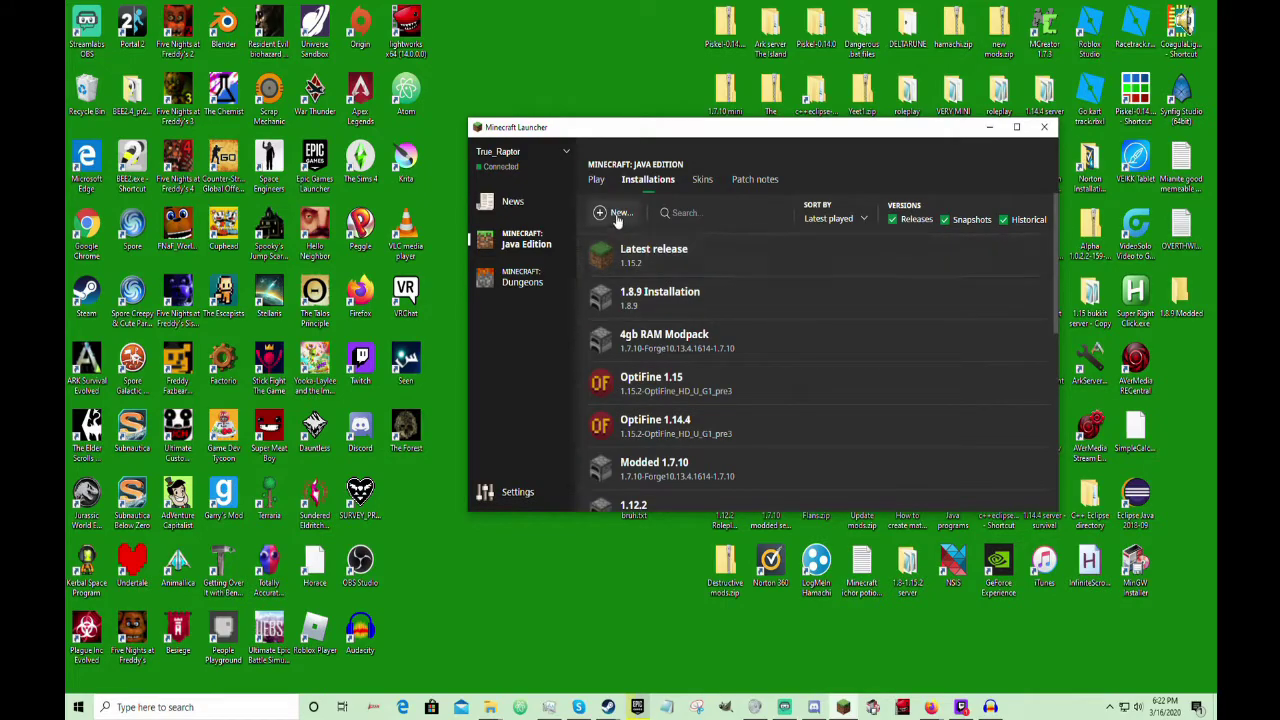
- Start a new launcher installation and name it "1.8.9 Modded Tutorial"
{"action": "left_click", "coordinate": [614, 213]}
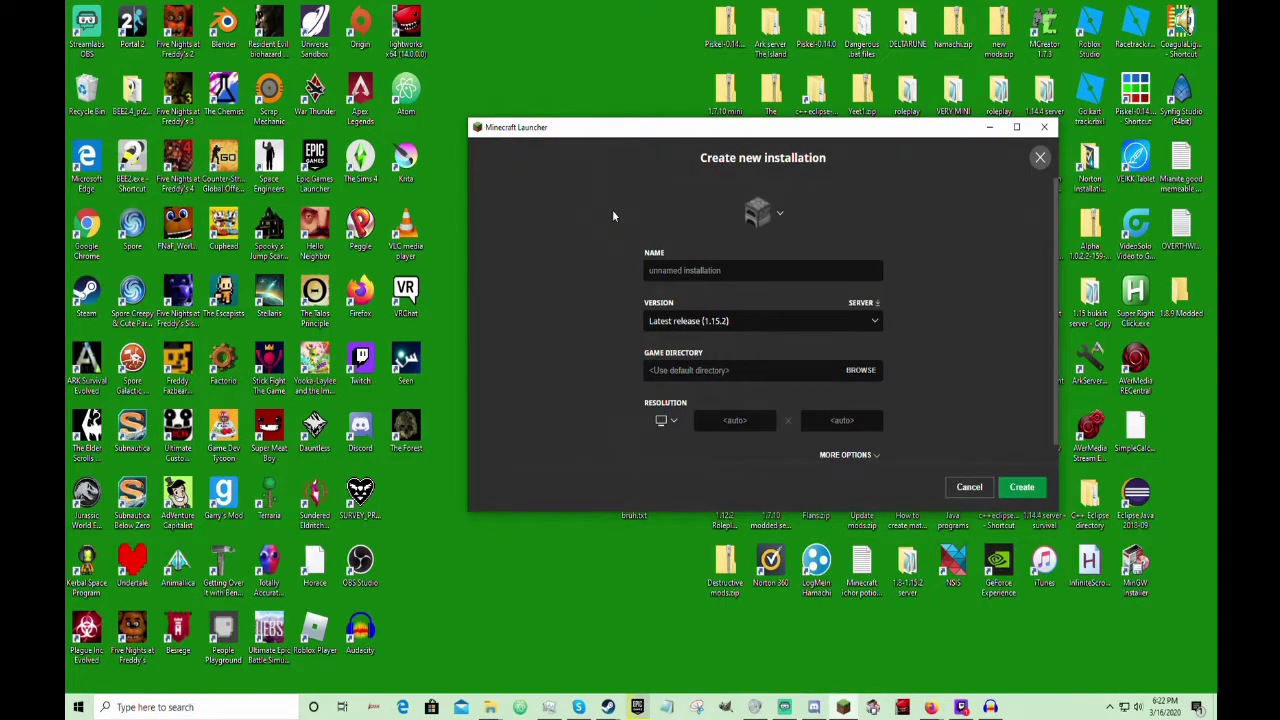
{"action": "left_click", "coordinate": [679, 272]}
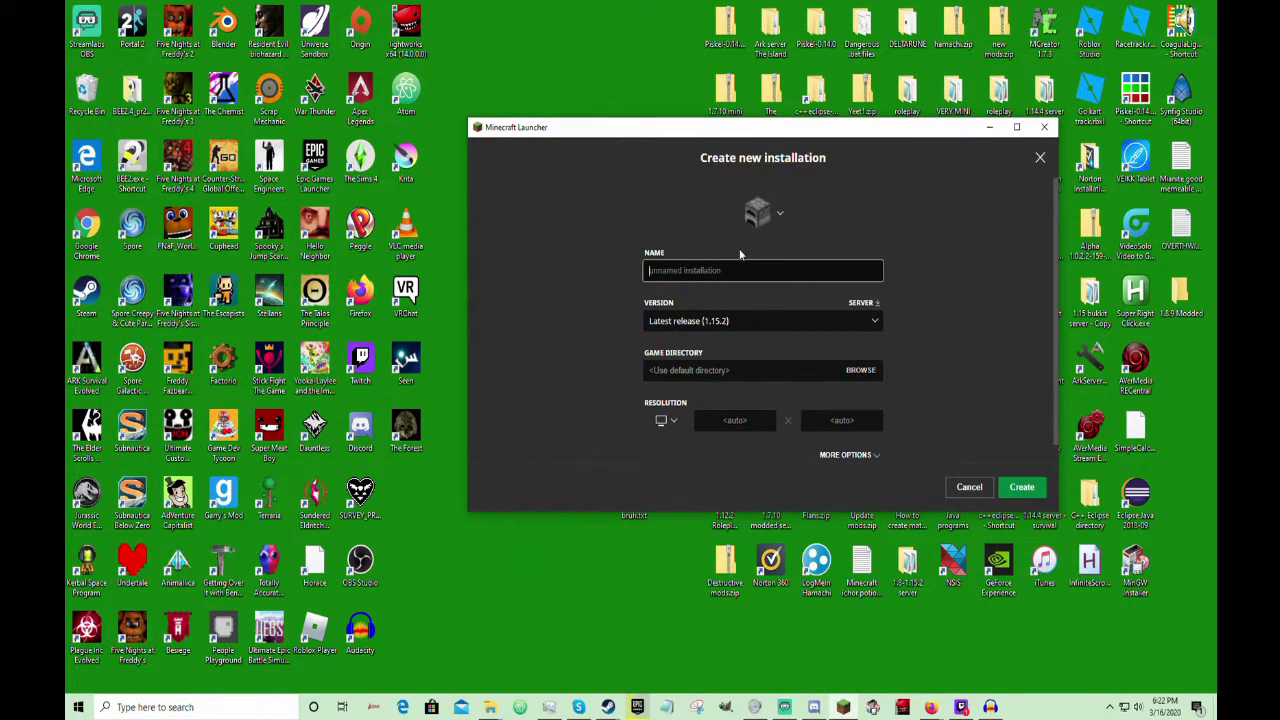
{"action": "type", "text": "1.8.9 Modded Tutorial"}
{"action": "left_click", "coordinate": [620, 272]}
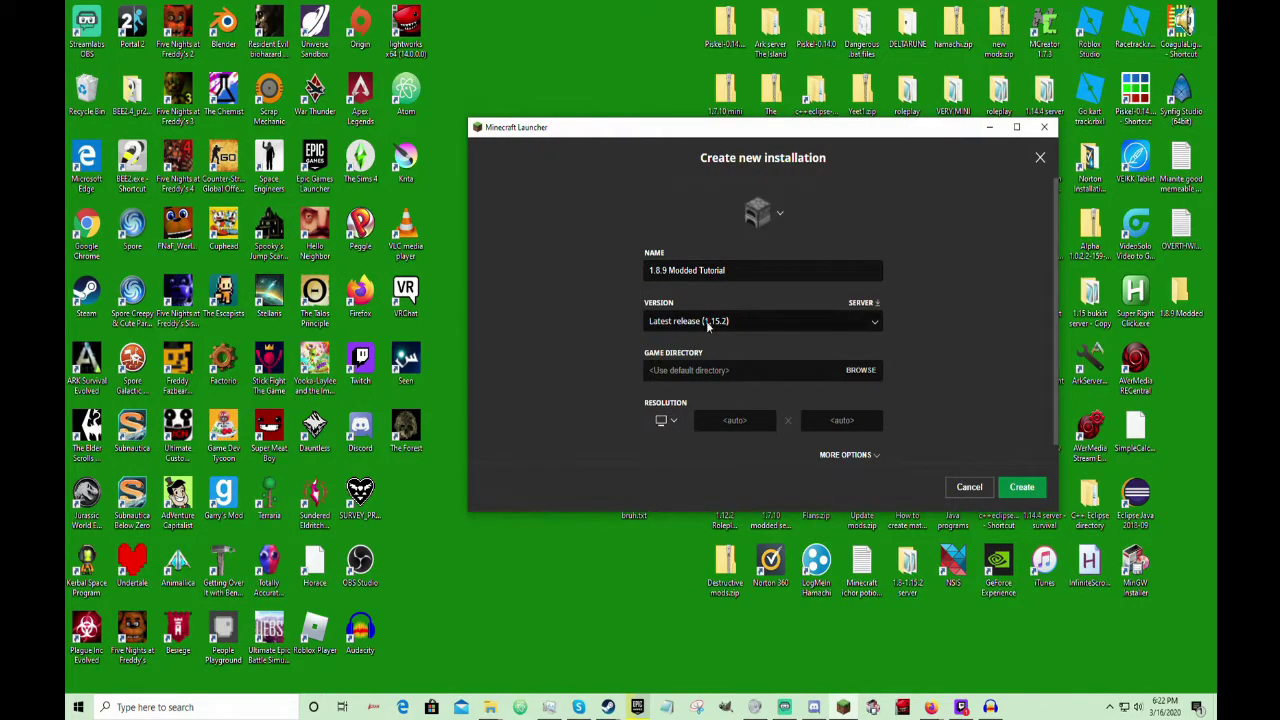
- Choose release 1.8.9-forge1.8.9-11.15.1.1722 as the version of the new installation
{"action": "scroll", "coordinate": [751, 325], "scroll_direction": "down", "scroll_amount": 1}
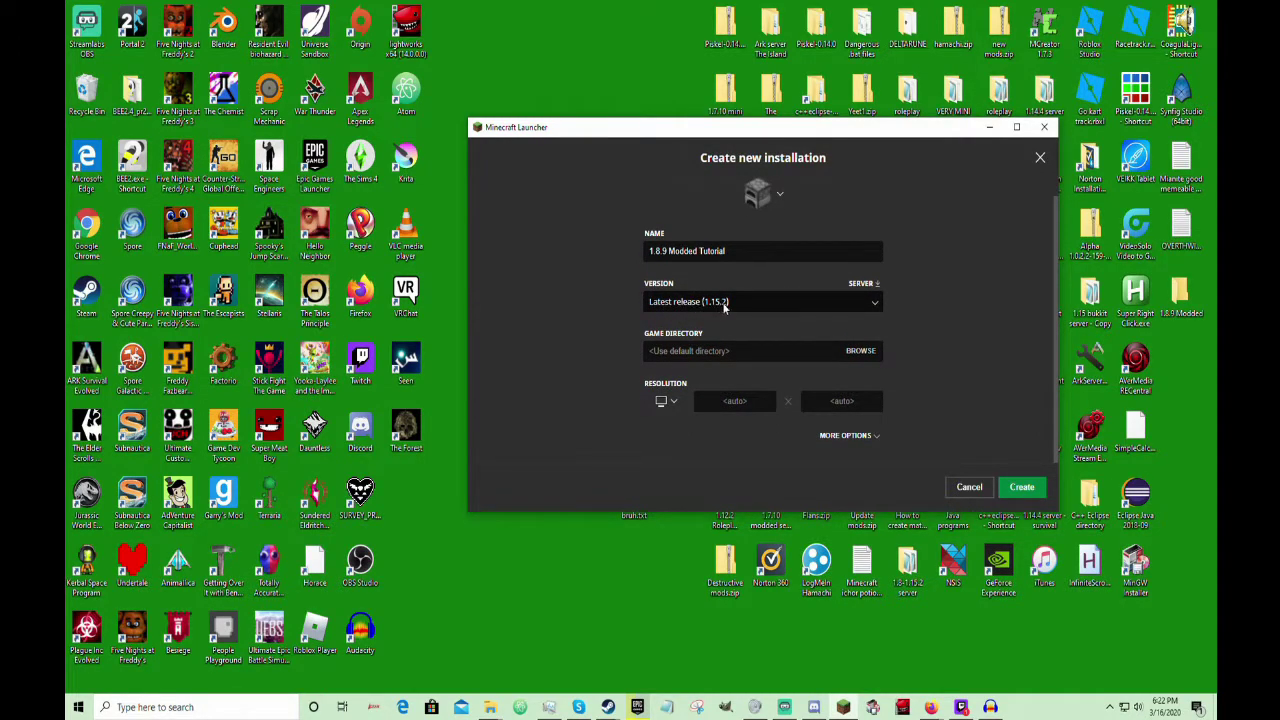
{"action": "left_click", "coordinate": [730, 306]}
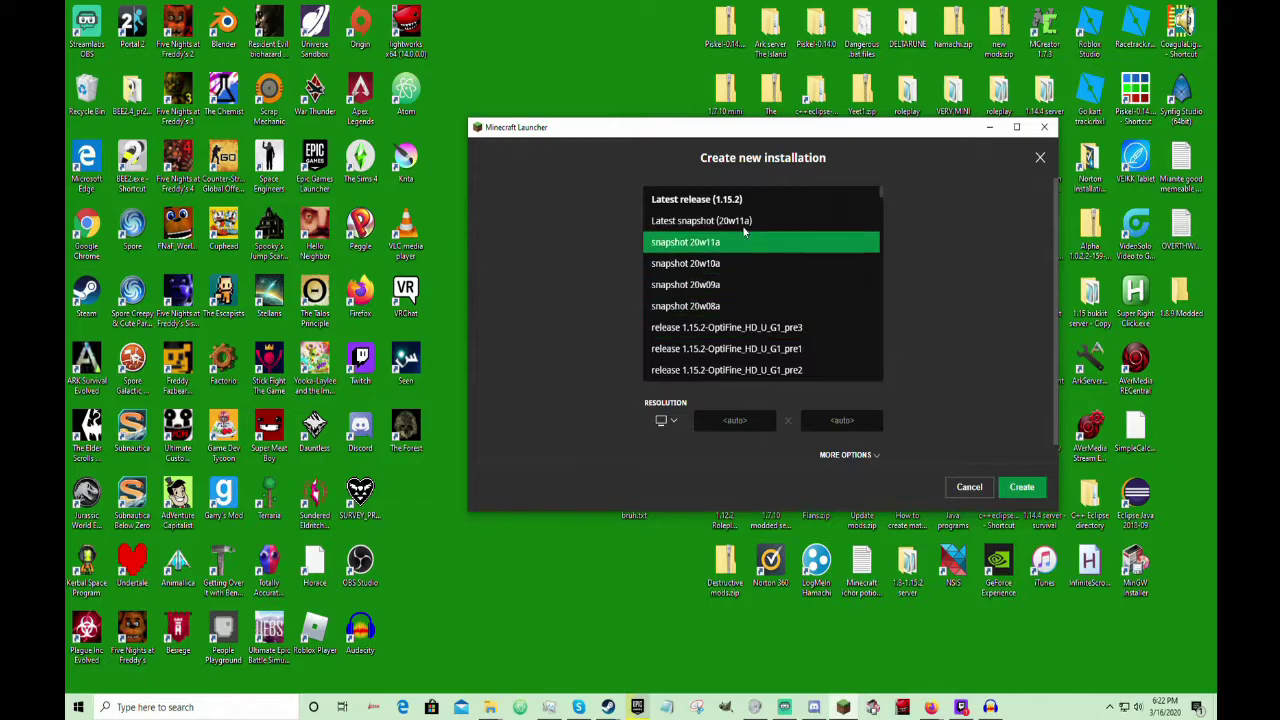
{"action": "scroll", "coordinate": [738, 239], "scroll_direction": "down", "scroll_amount": 3}
{"action": "scroll", "coordinate": [738, 239], "scroll_direction": "up", "scroll_amount": 3}
{"action": "scroll", "coordinate": [703, 257], "scroll_direction": "down", "scroll_amount": 10}
{"action": "scroll", "coordinate": [690, 295], "scroll_direction": "down", "scroll_amount": 5}
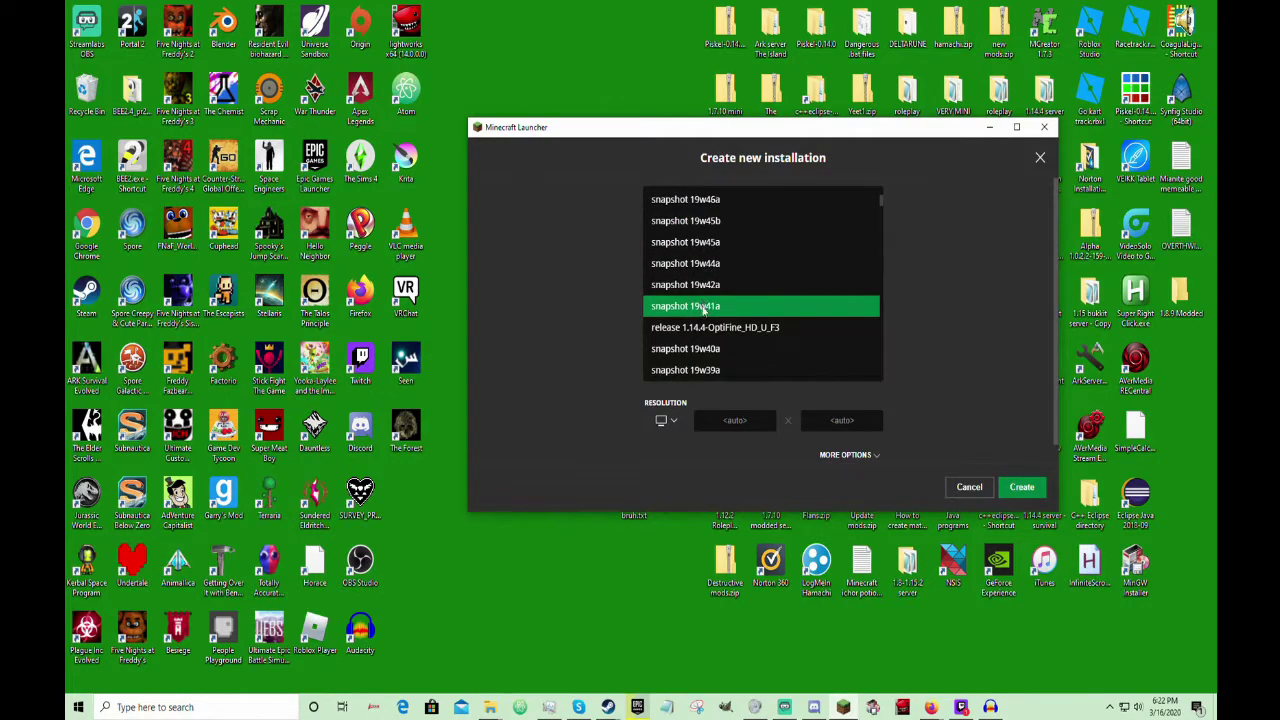
{"action": "scroll", "coordinate": [705, 320], "scroll_direction": "down", "scroll_amount": 5}
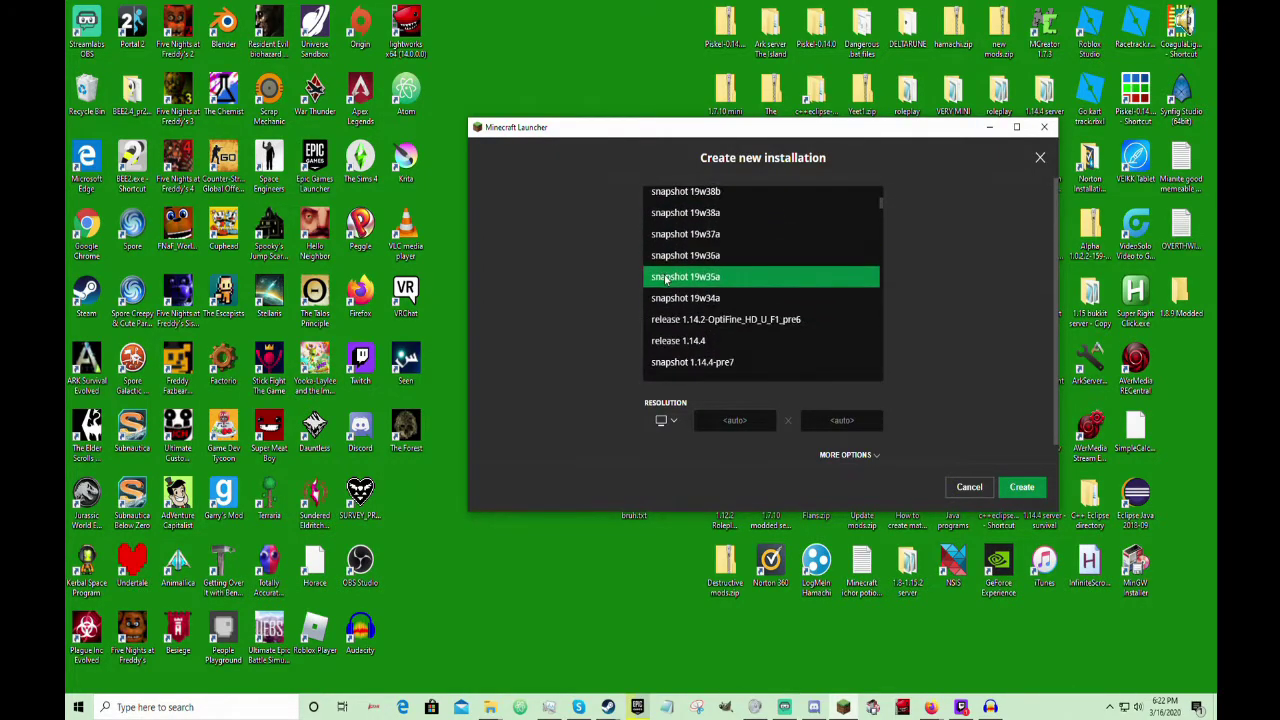
{"action": "scroll", "coordinate": [706, 287], "scroll_direction": "down", "scroll_amount": 4}
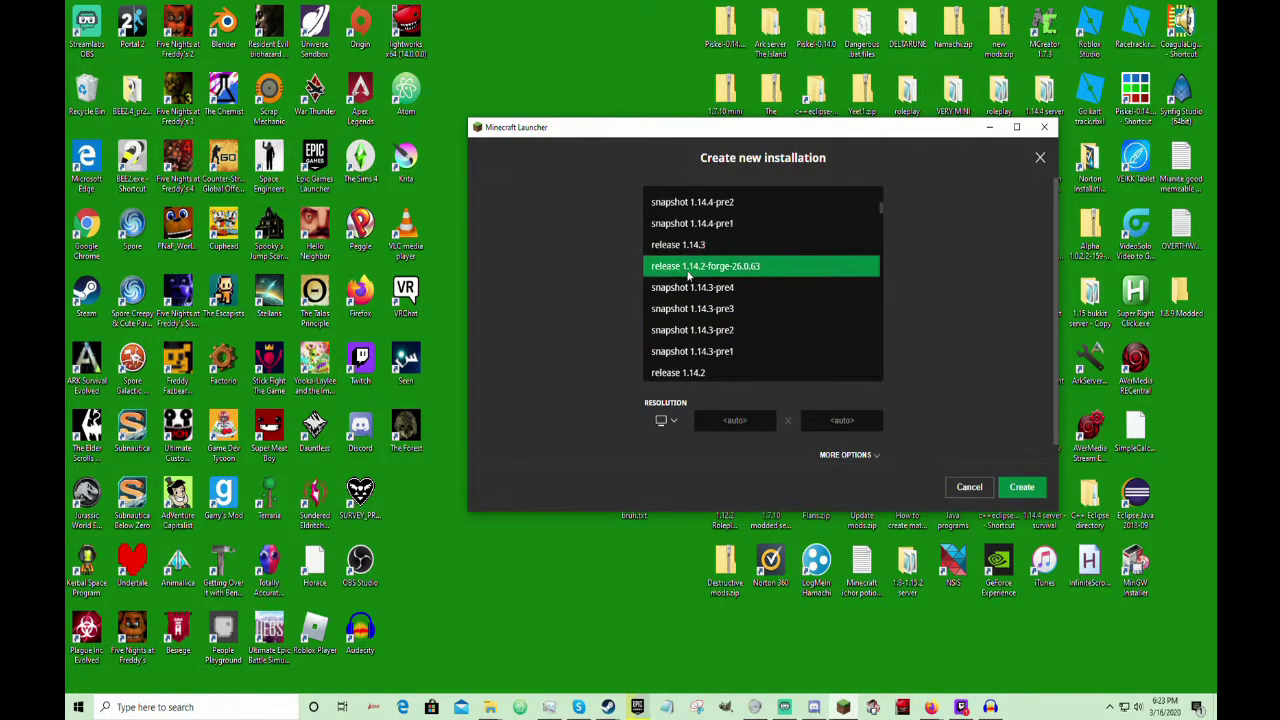
{"action": "scroll", "coordinate": [716, 280], "scroll_direction": "down", "scroll_amount": 7}
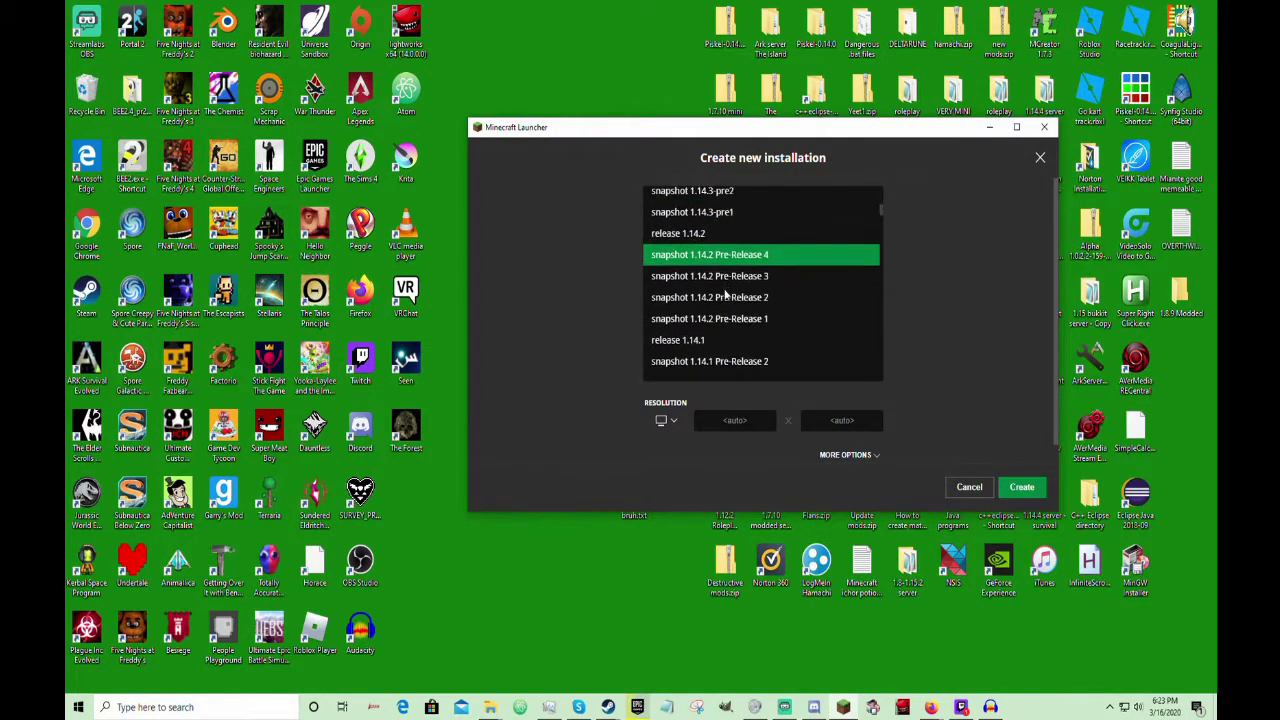
{"action": "scroll", "coordinate": [726, 292], "scroll_direction": "down", "scroll_amount": 12}
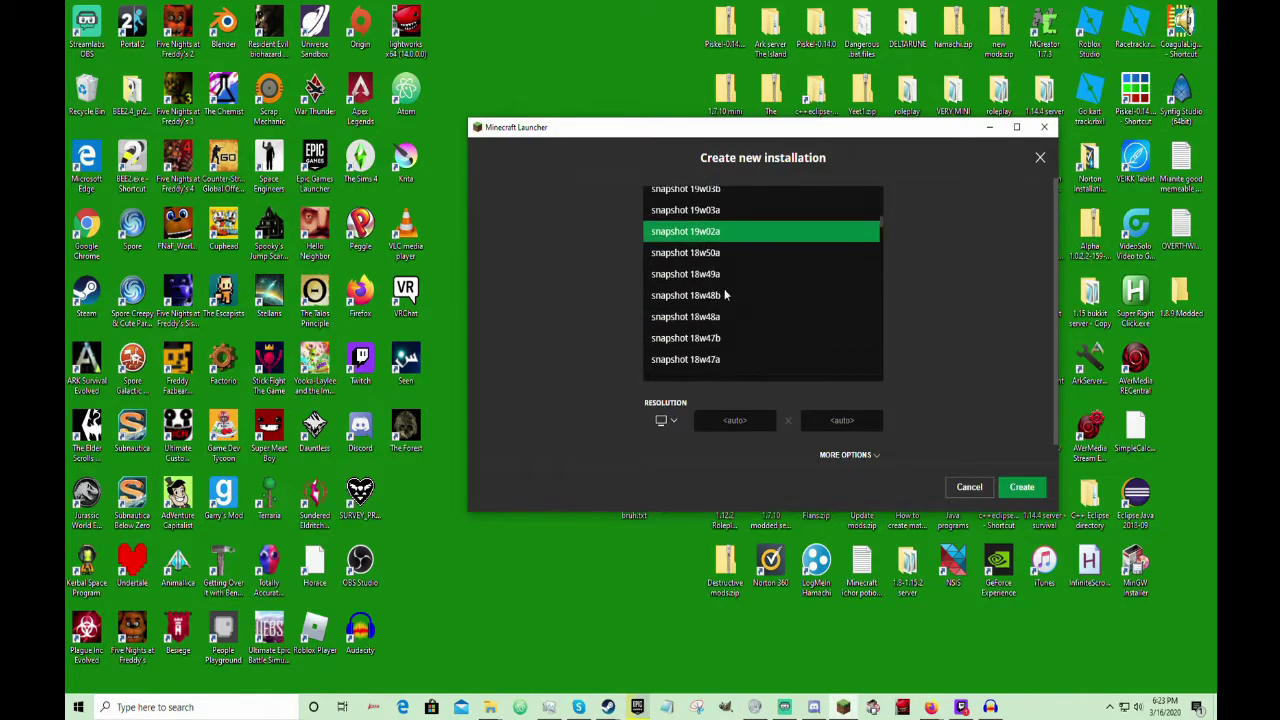
{"action": "scroll", "coordinate": [726, 292], "scroll_direction": "down", "scroll_amount": 15}
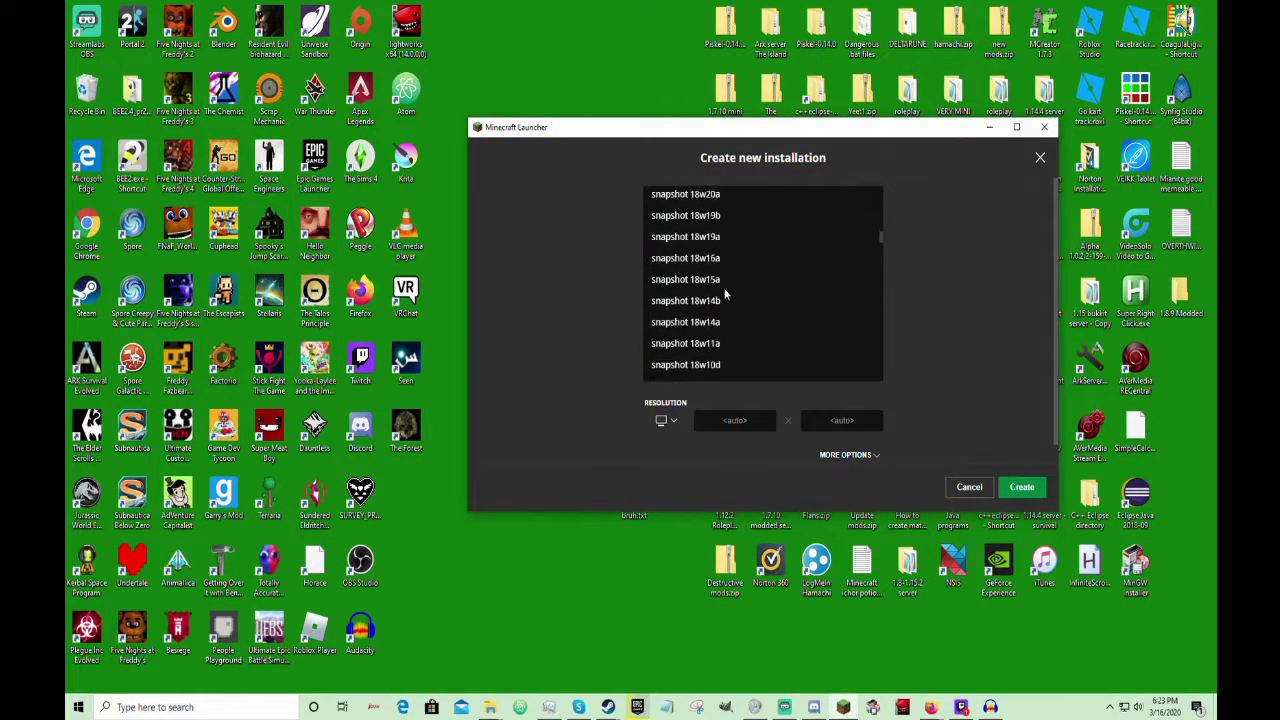
{"action": "scroll", "coordinate": [722, 292], "scroll_direction": "down", "scroll_amount": 15}
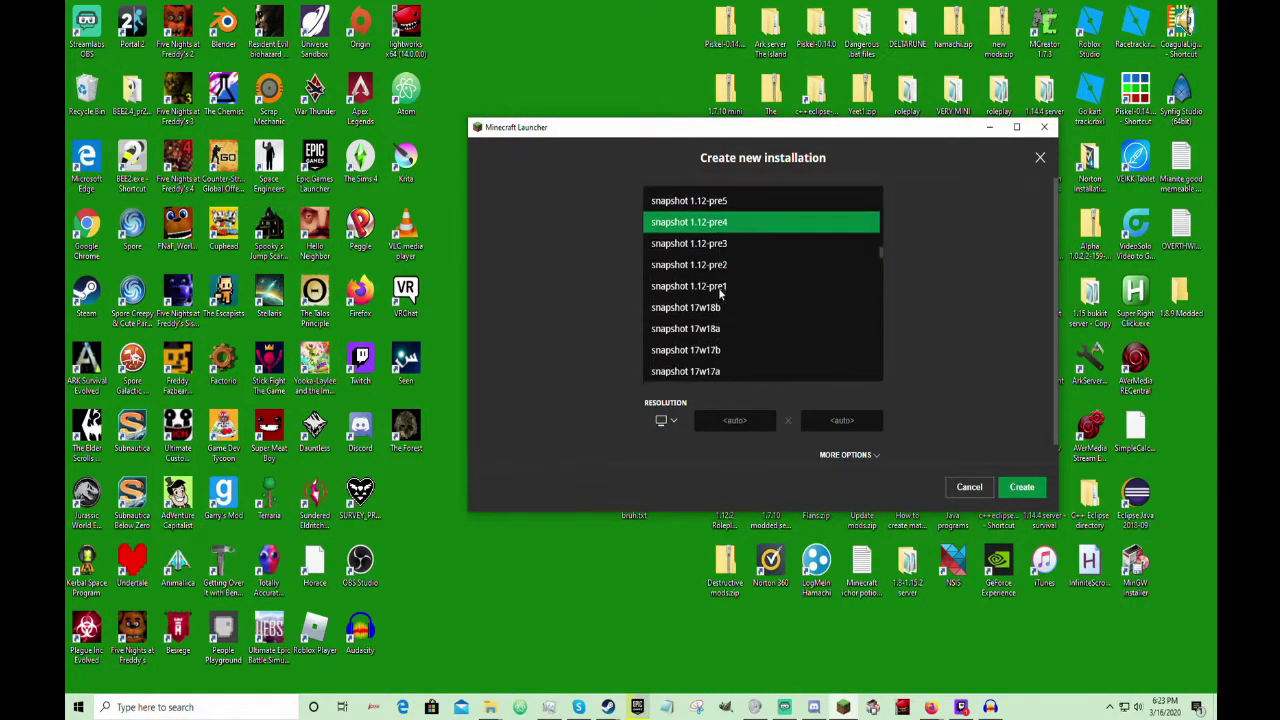
{"action": "scroll", "coordinate": [719, 292], "scroll_direction": "down", "scroll_amount": 15}
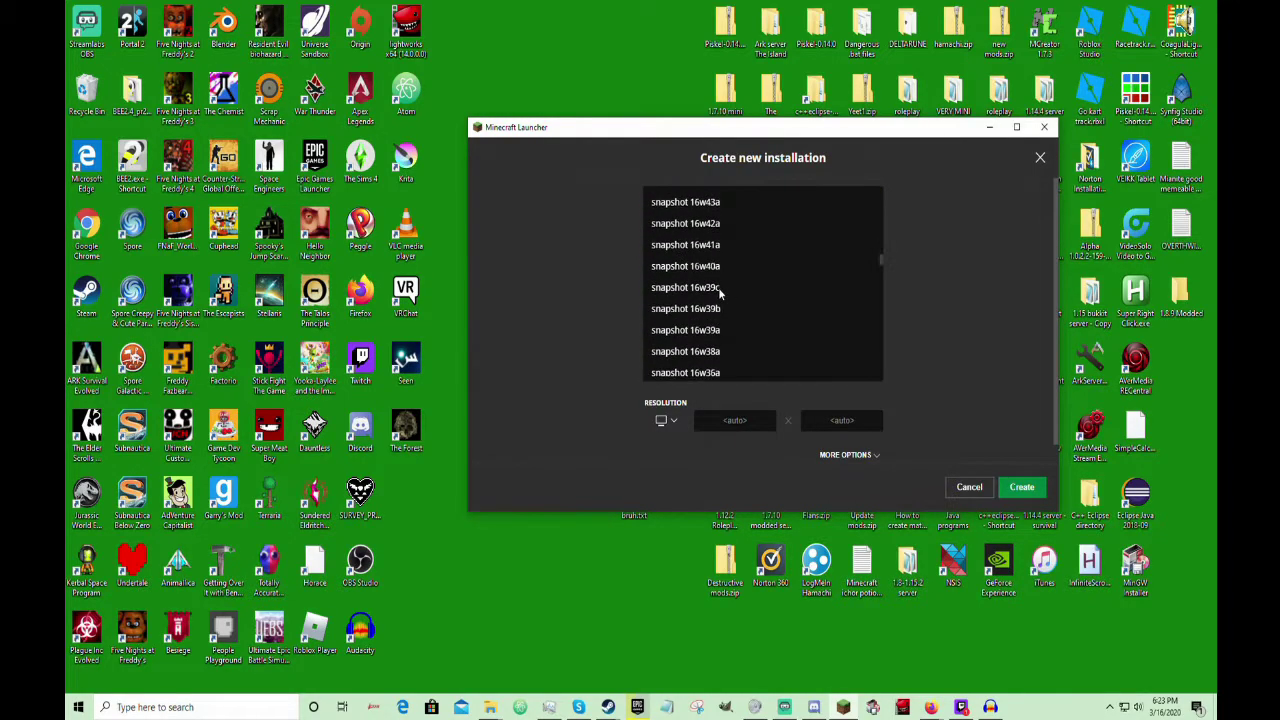
{"action": "scroll", "coordinate": [718, 290], "scroll_direction": "down", "scroll_amount": 15}
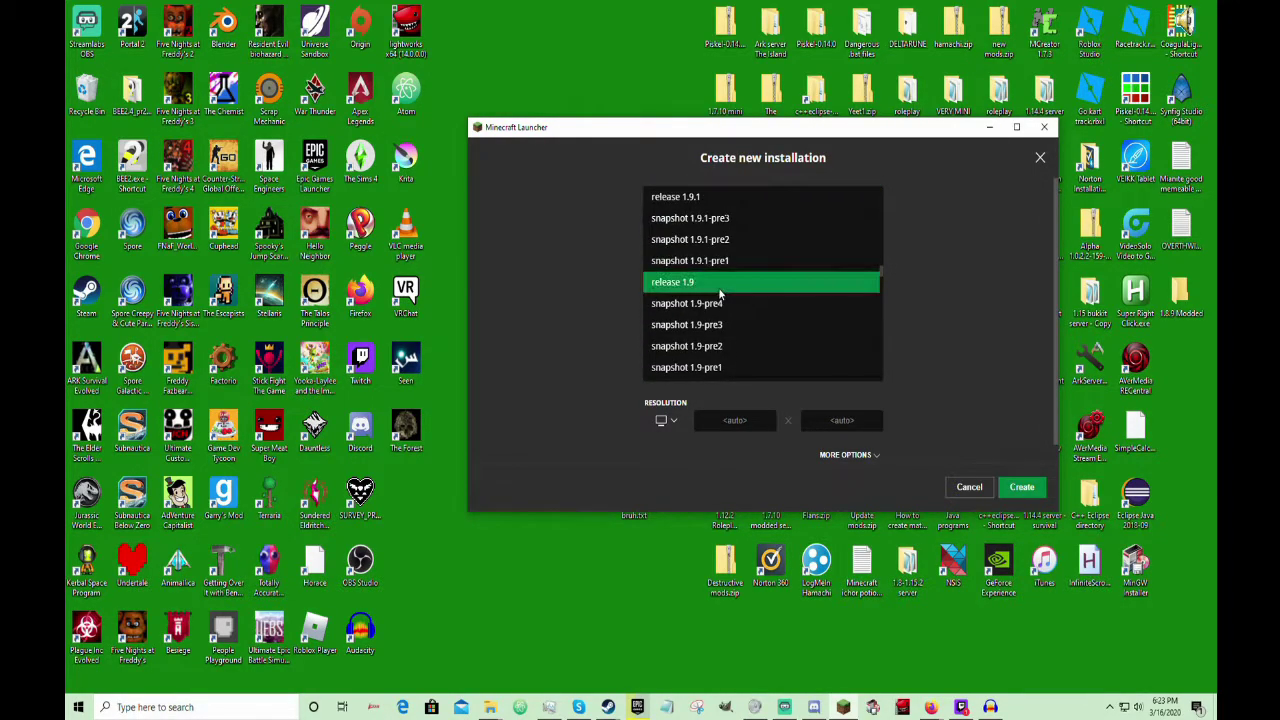
{"action": "scroll", "coordinate": [718, 292], "scroll_direction": "down", "scroll_amount": 5}
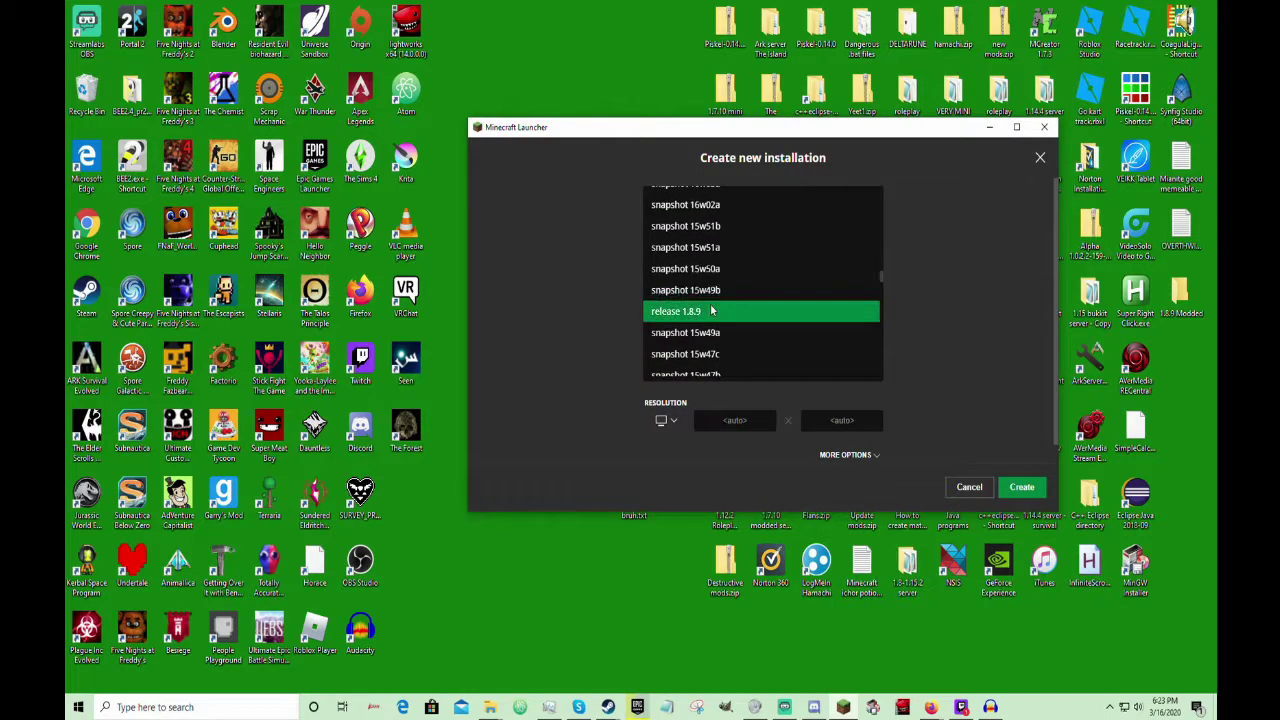
{"action": "scroll", "coordinate": [718, 290], "scroll_direction": "down", "scroll_amount": 3}
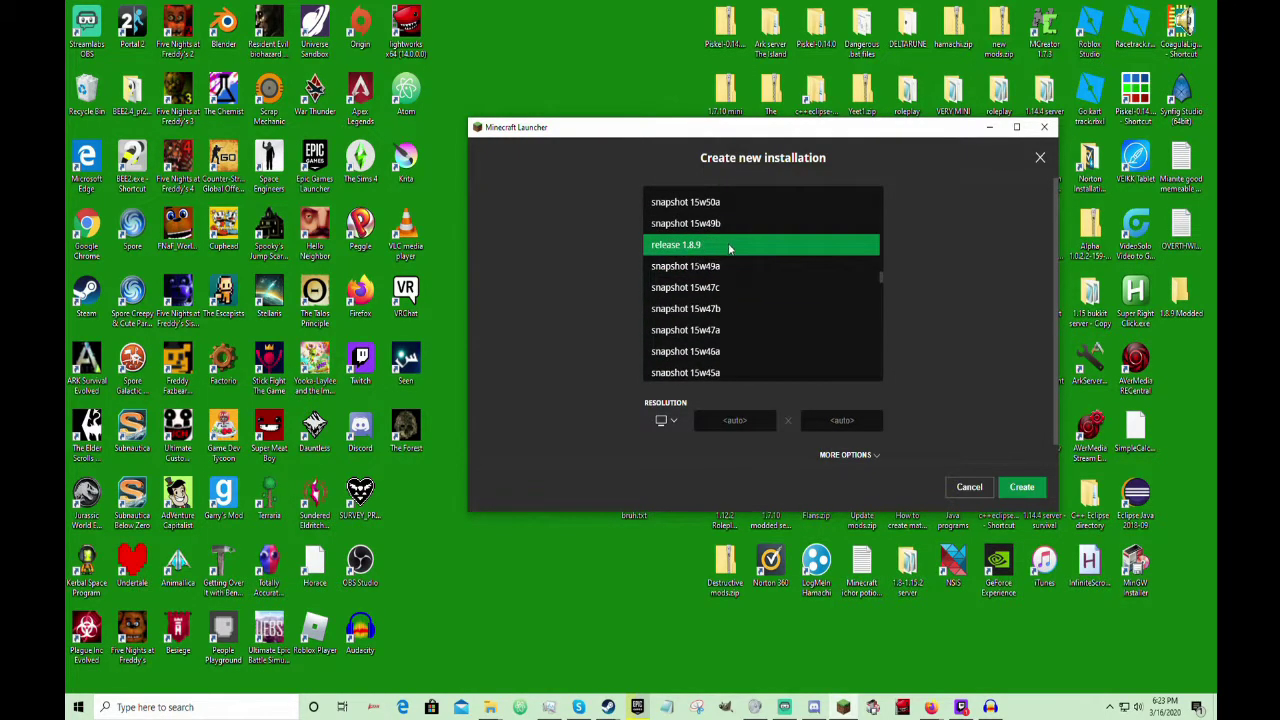
{"action": "scroll", "coordinate": [722, 263], "scroll_direction": "down", "scroll_amount": 6}
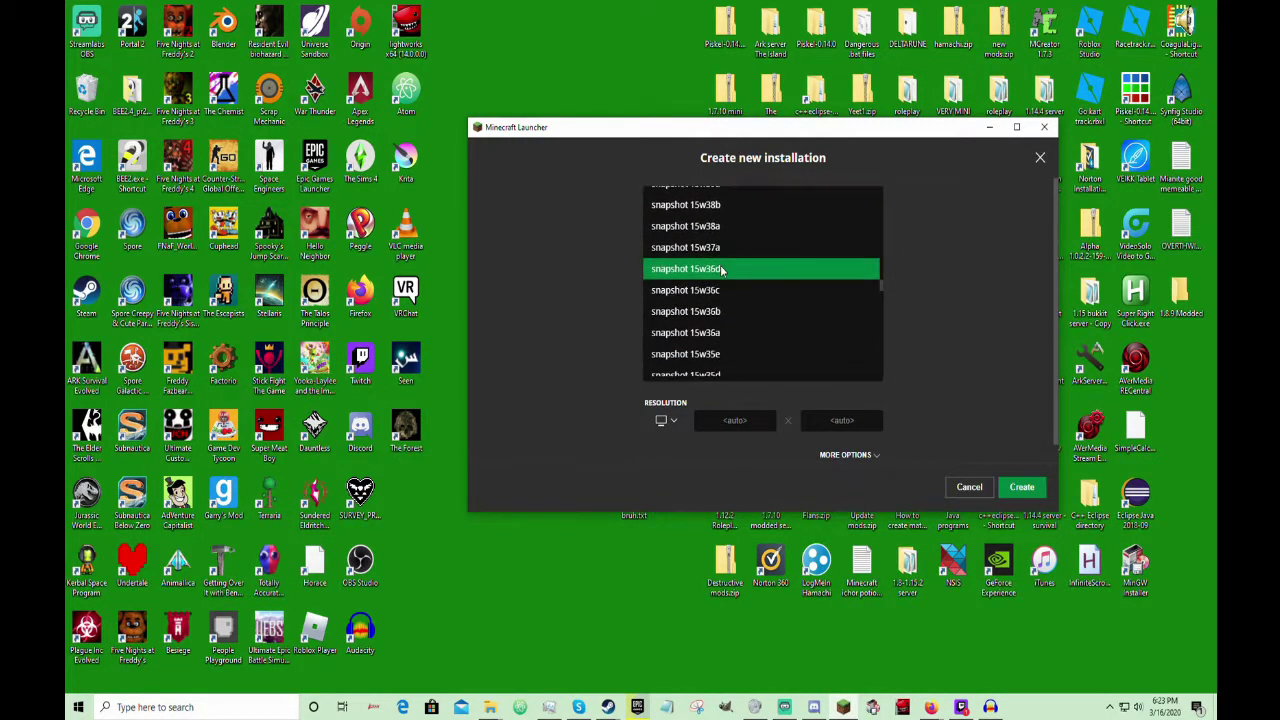
{"action": "scroll", "coordinate": [720, 265], "scroll_direction": "down", "scroll_amount": 5}
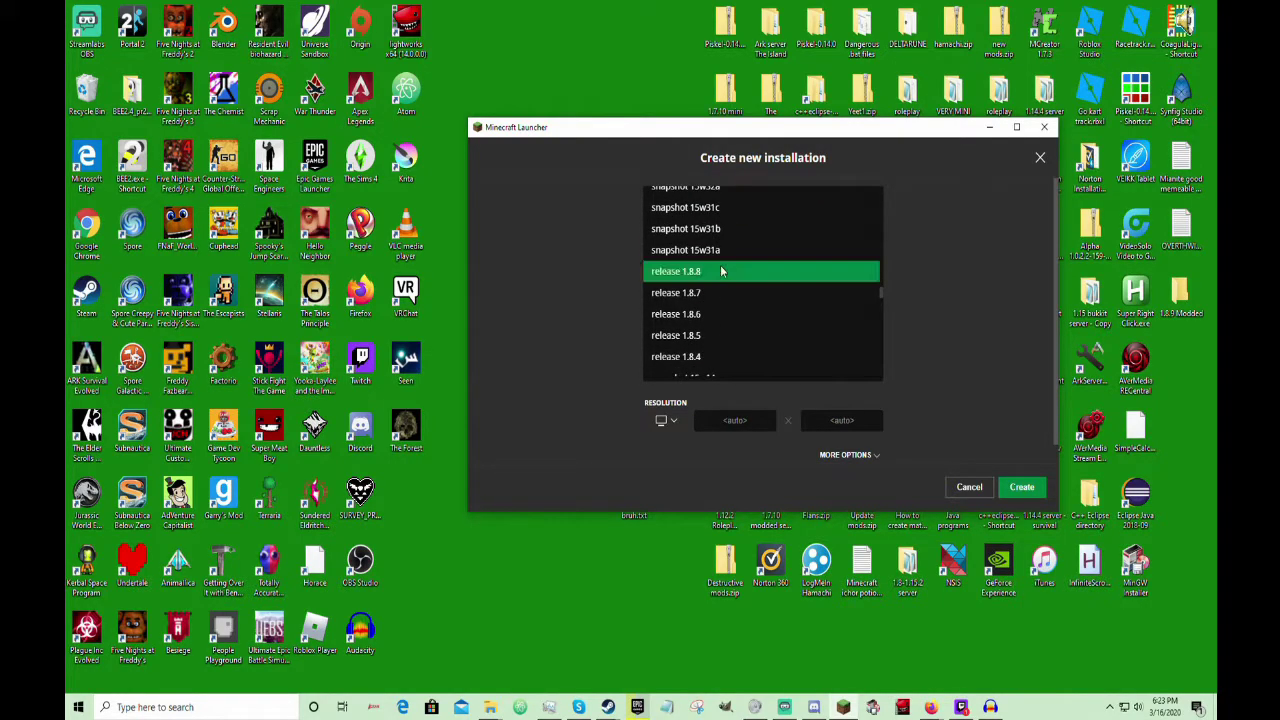
{"action": "scroll", "coordinate": [720, 272], "scroll_direction": "down", "scroll_amount": 3}
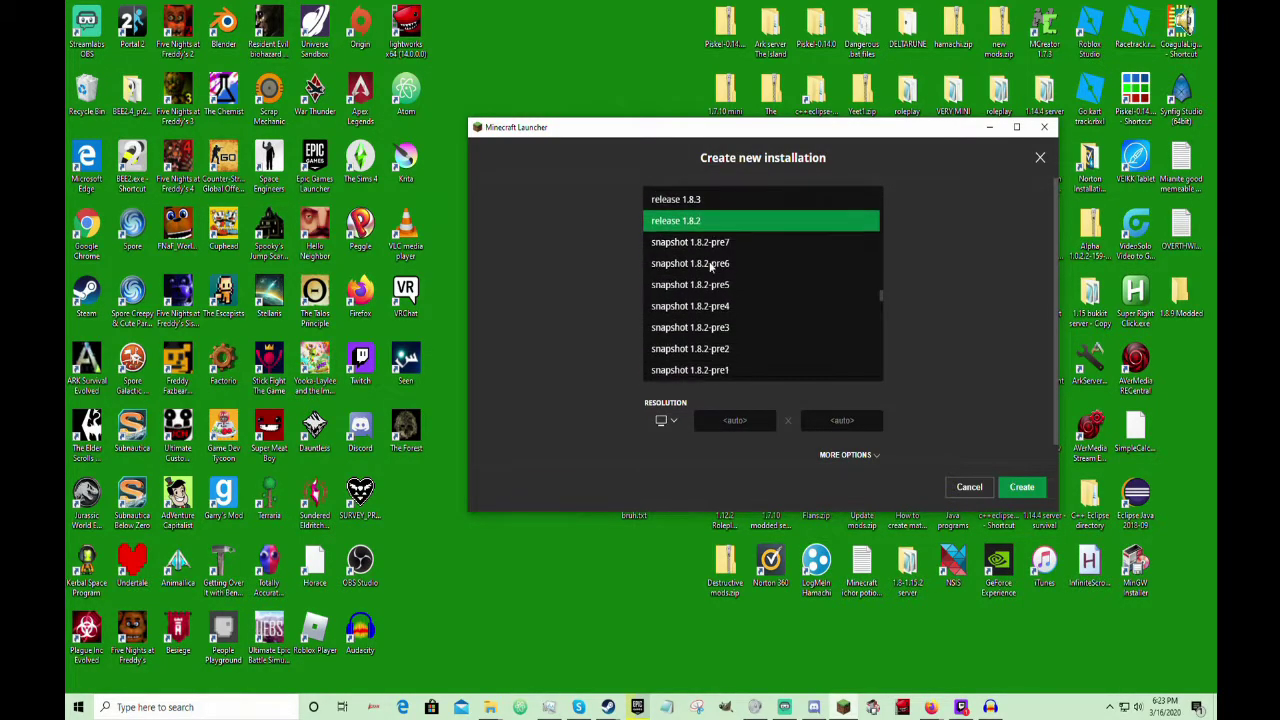
{"action": "scroll", "coordinate": [670, 328], "scroll_direction": "down", "scroll_amount": 6}
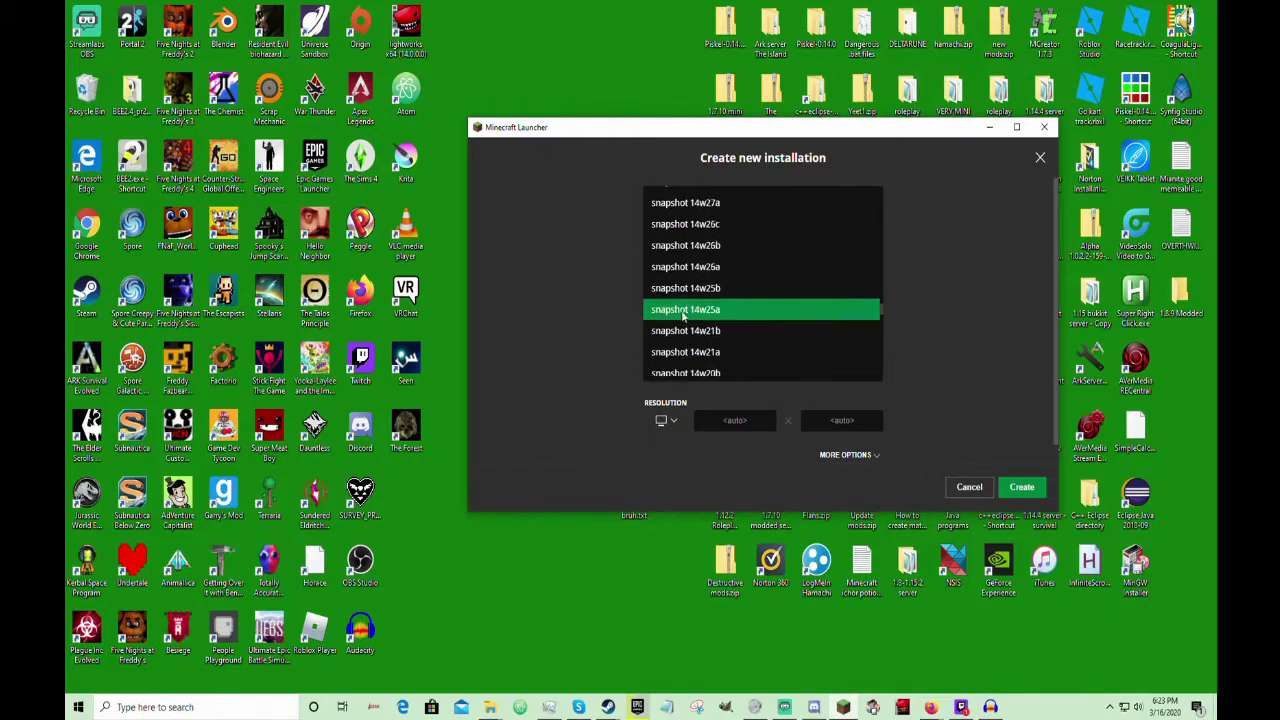
{"action": "scroll", "coordinate": [683, 316], "scroll_direction": "down", "scroll_amount": 6}
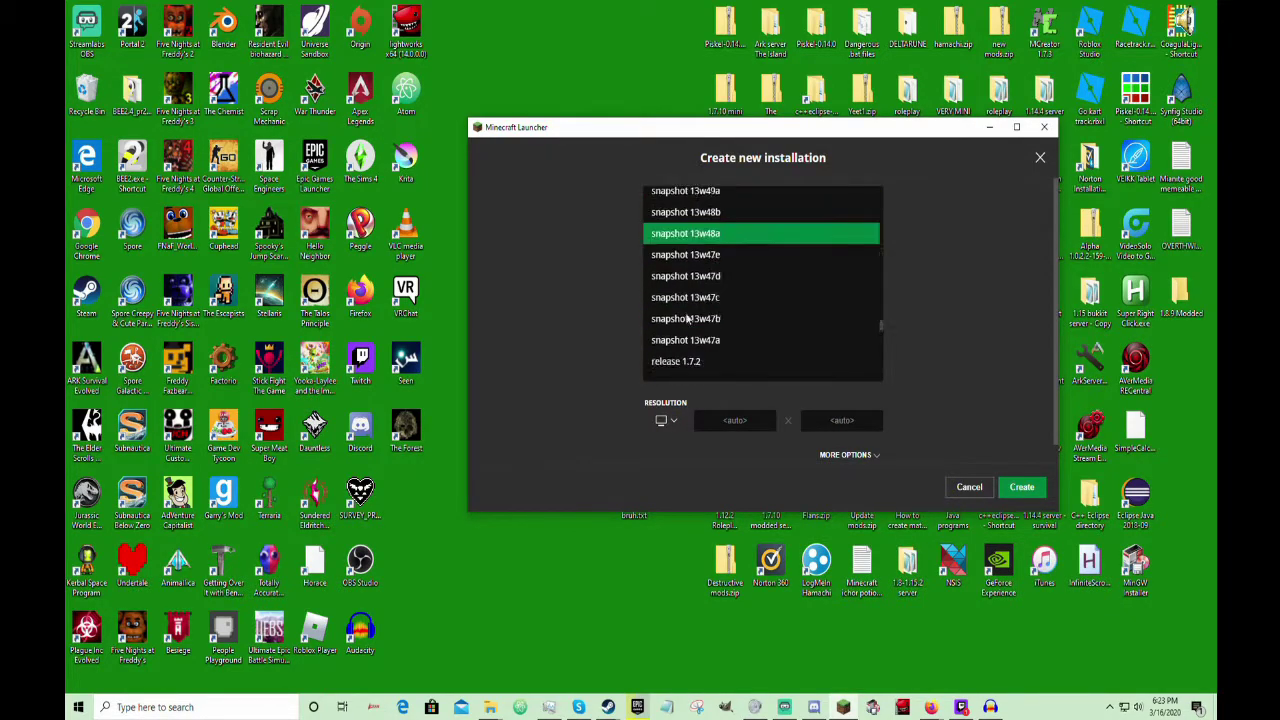
{"action": "scroll", "coordinate": [687, 316], "scroll_direction": "down", "scroll_amount": 15}
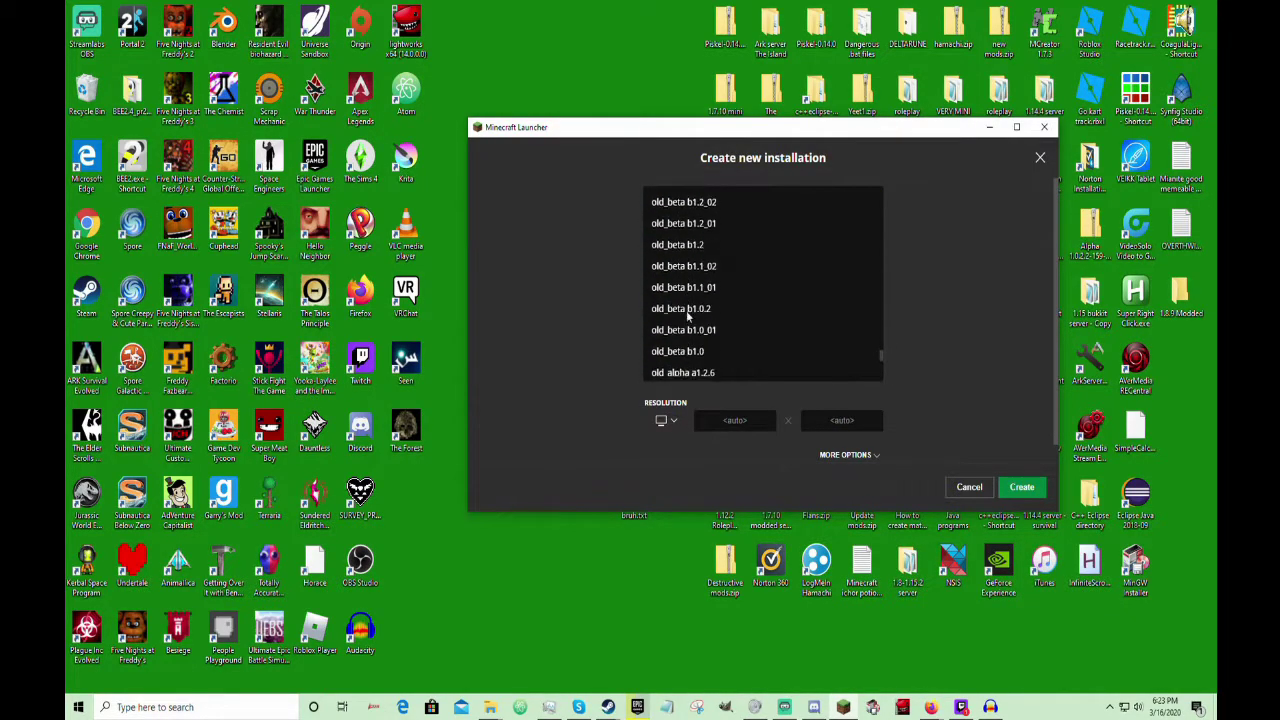
{"action": "scroll", "coordinate": [687, 316], "scroll_direction": "down", "scroll_amount": 5}
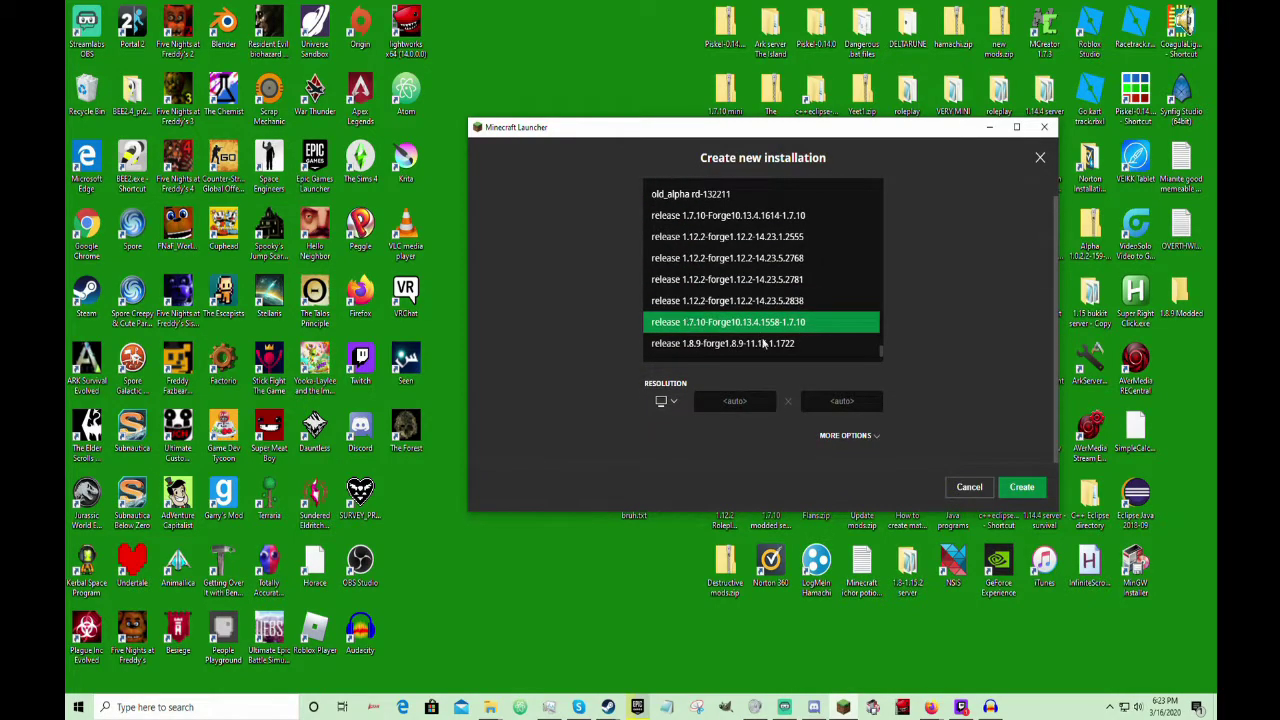
{"action": "left_click", "coordinate": [700, 344]}
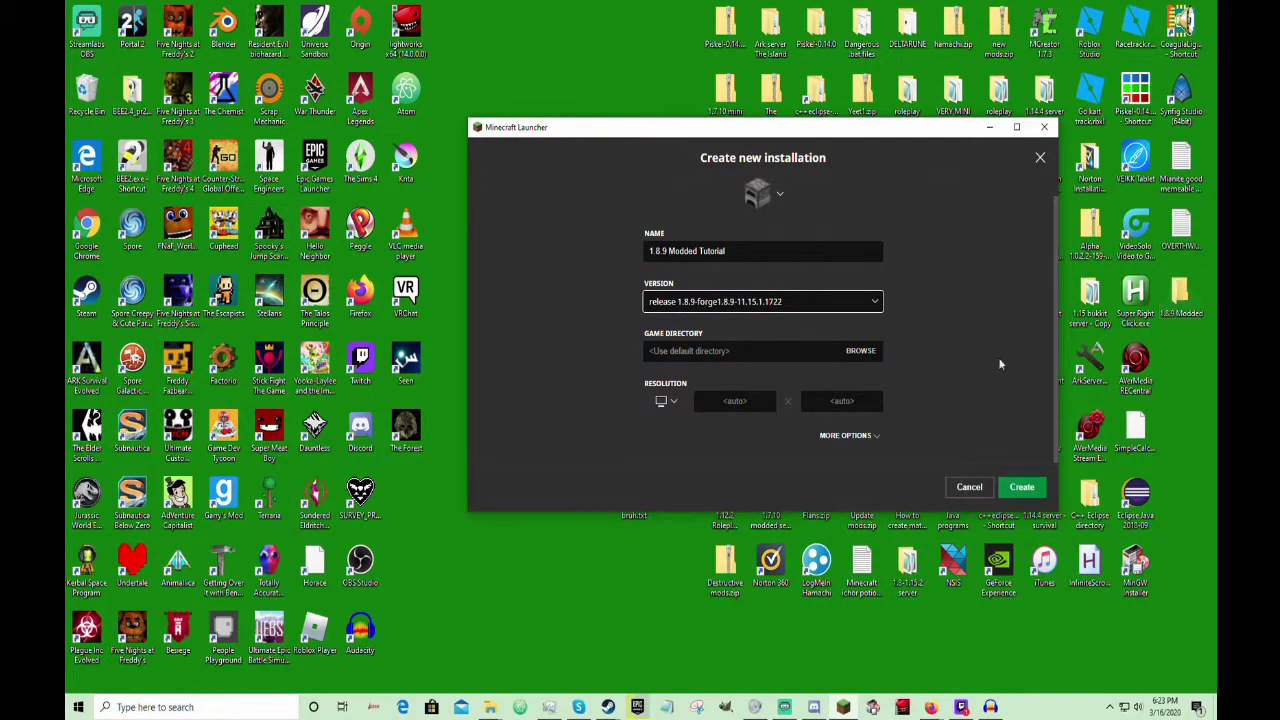
{"action": "left_click", "coordinate": [871, 356]}
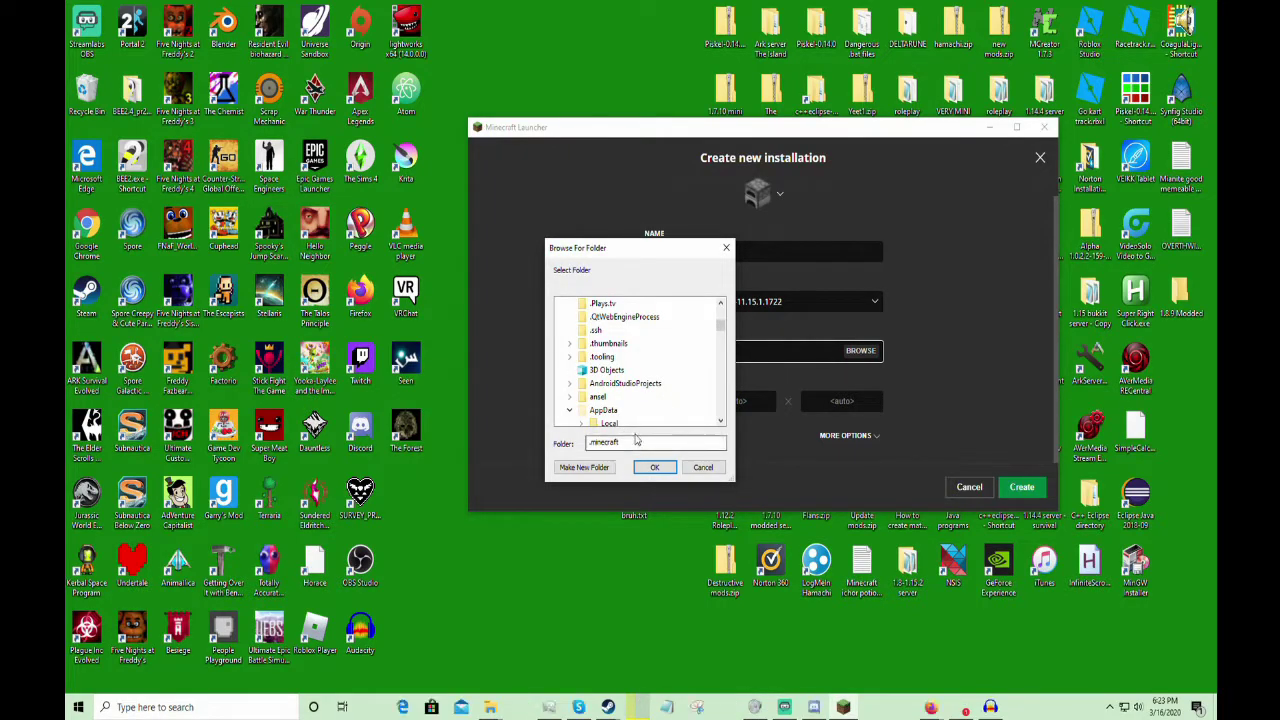
{"action": "scroll", "coordinate": [665, 419], "scroll_direction": "up", "scroll_amount": 3}
{"action": "left_click", "coordinate": [703, 467]}
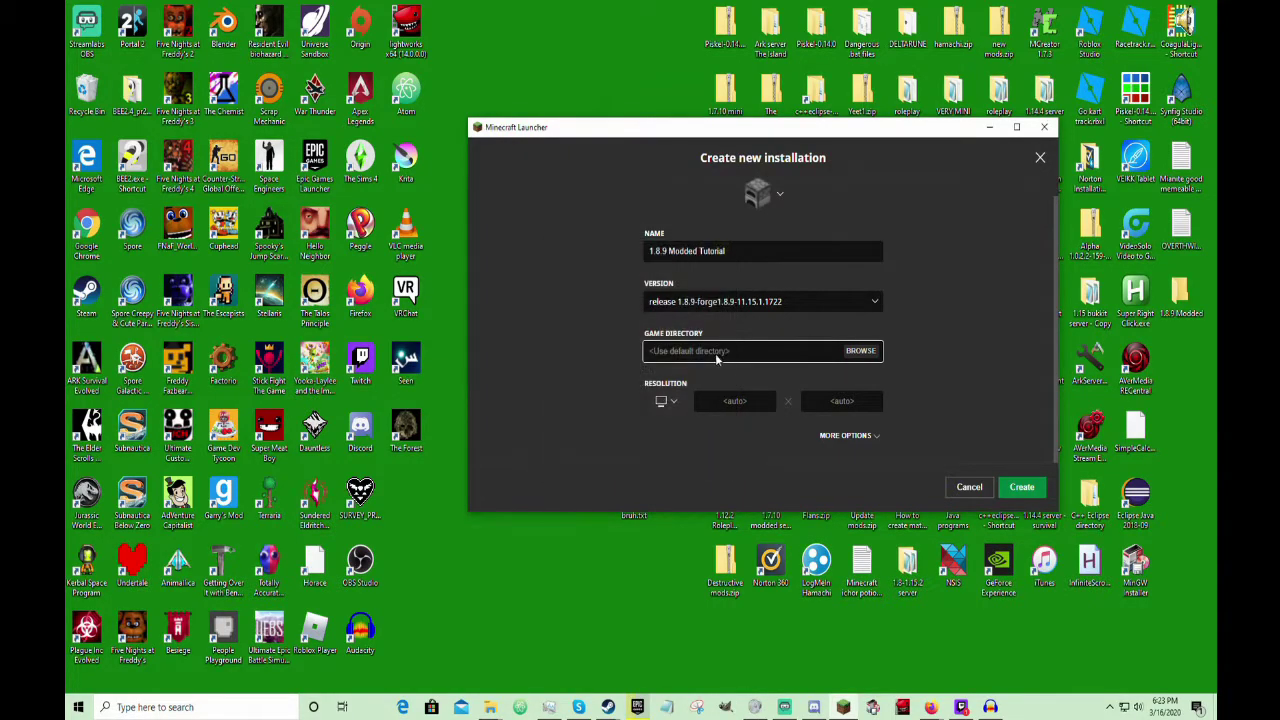
- Set the game directory to the copied path of the 1.8.9 Modded folder on the desktop
{"action": "type", "text": "C:\\Users\\kylka\\Desktop\\1.8.9 Modded"}
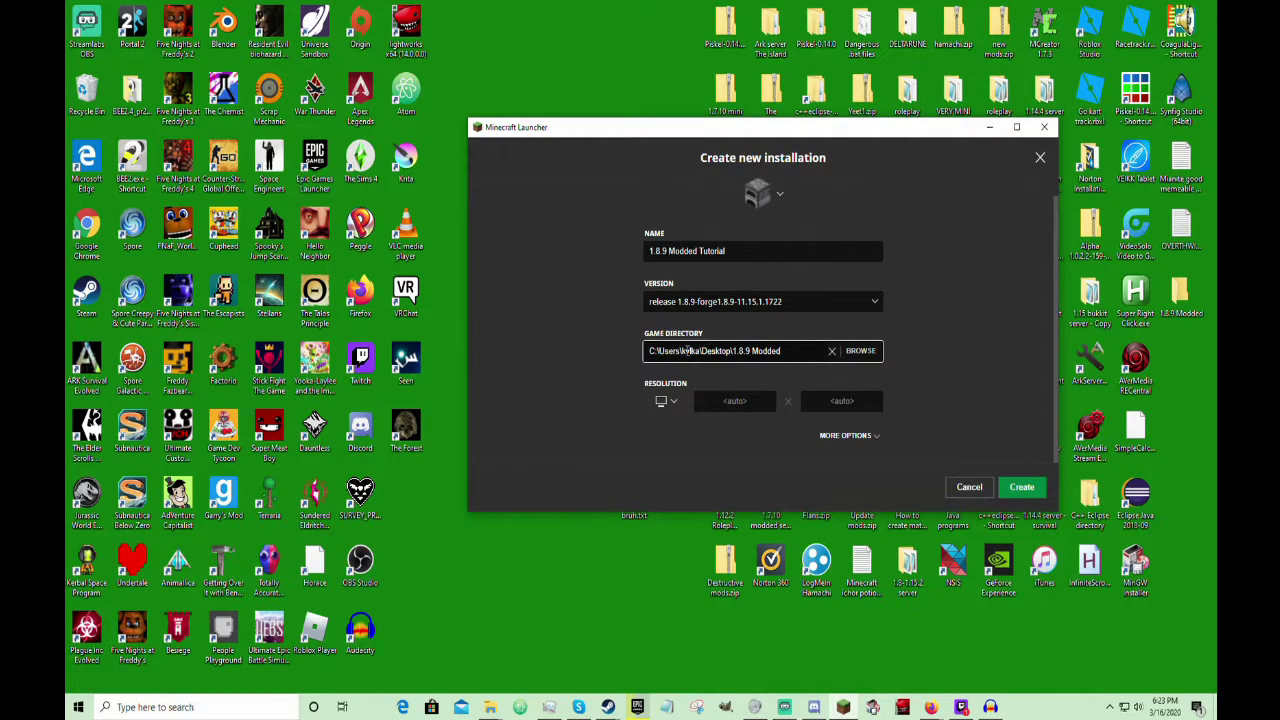
{"action": "left_click", "coordinate": [552, 335]}
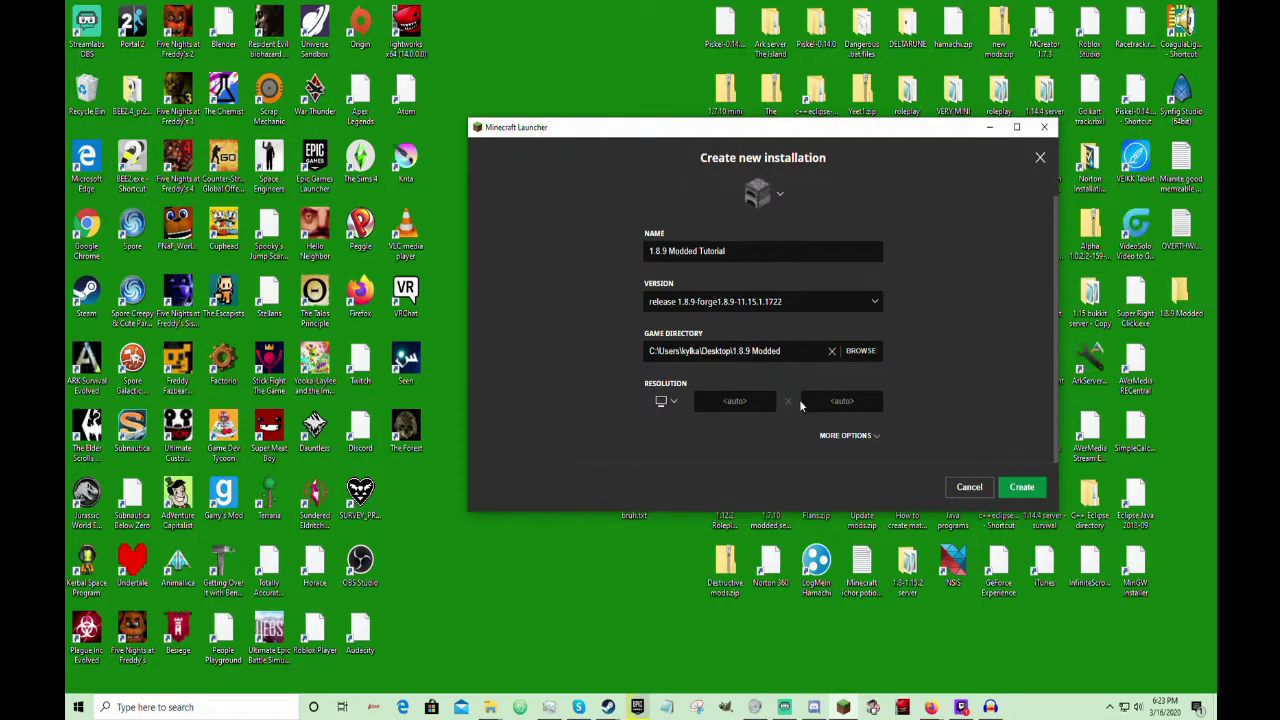
- Set the maximum memory in the JVM arguments to 4 GB (-Xmx4G) and create the installation
{"action": "left_click", "coordinate": [831, 437]}
{"action": "scroll", "coordinate": [682, 414], "scroll_direction": "down", "scroll_amount": 2}
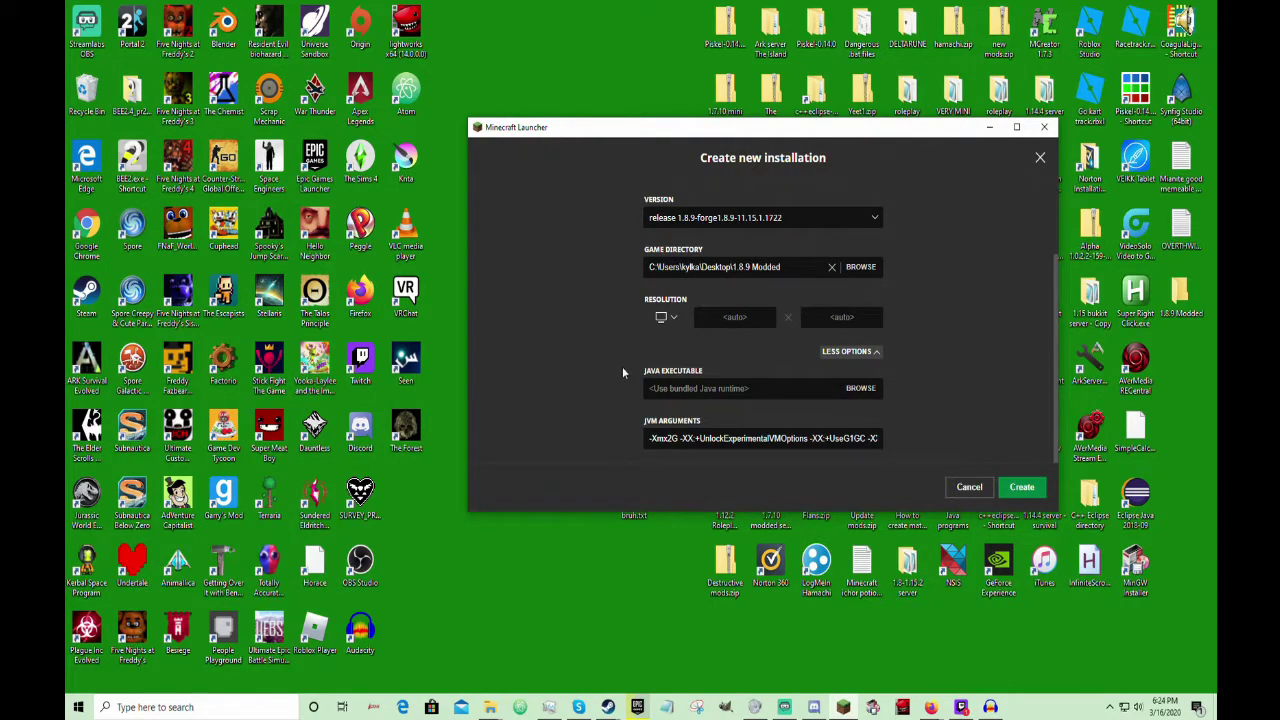
{"action": "left_click", "coordinate": [669, 438]}
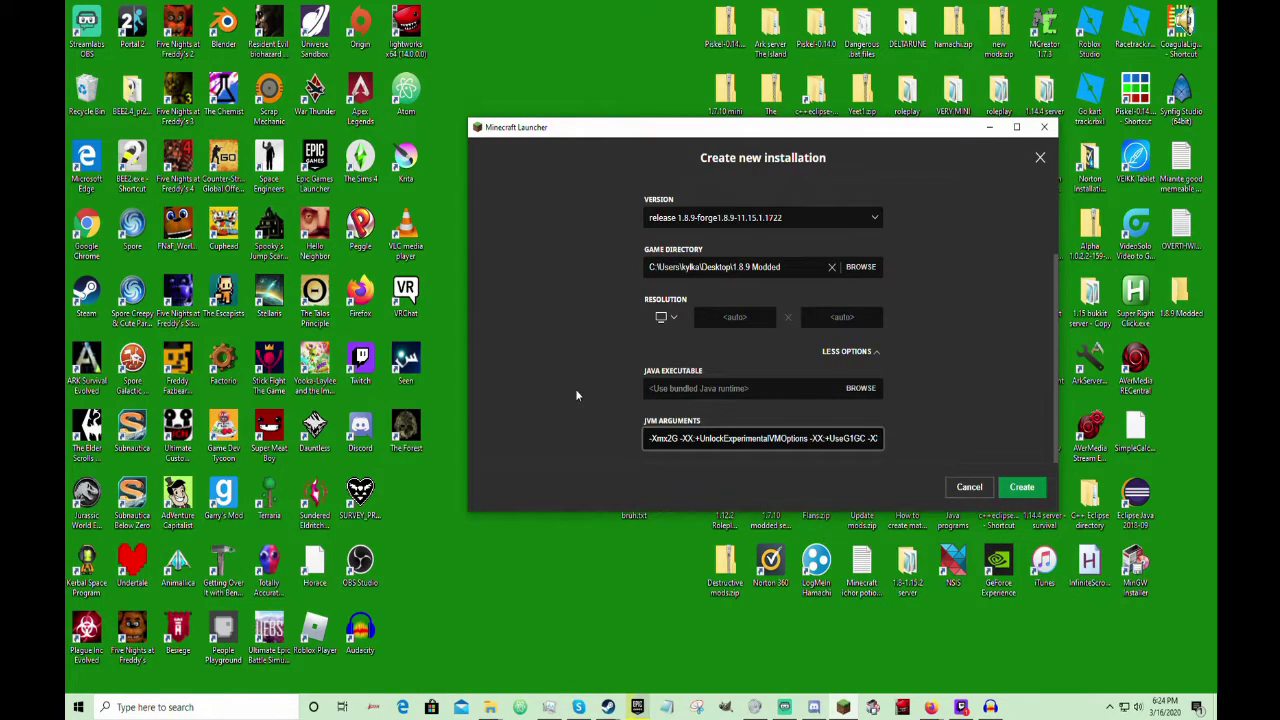
{"action": "scroll", "coordinate": [581, 406], "scroll_direction": "up", "scroll_amount": 2}
{"action": "scroll", "coordinate": [581, 406], "scroll_direction": "down", "scroll_amount": 2}
{"action": "scroll", "coordinate": [581, 397], "scroll_direction": "up", "scroll_amount": 2}
{"action": "scroll", "coordinate": [590, 368], "scroll_direction": "down", "scroll_amount": 2}
{"action": "key", "text": "BackSpace"}
{"action": "type", "text": "4"}
{"action": "scroll", "coordinate": [556, 375], "scroll_direction": "up", "scroll_amount": 3}
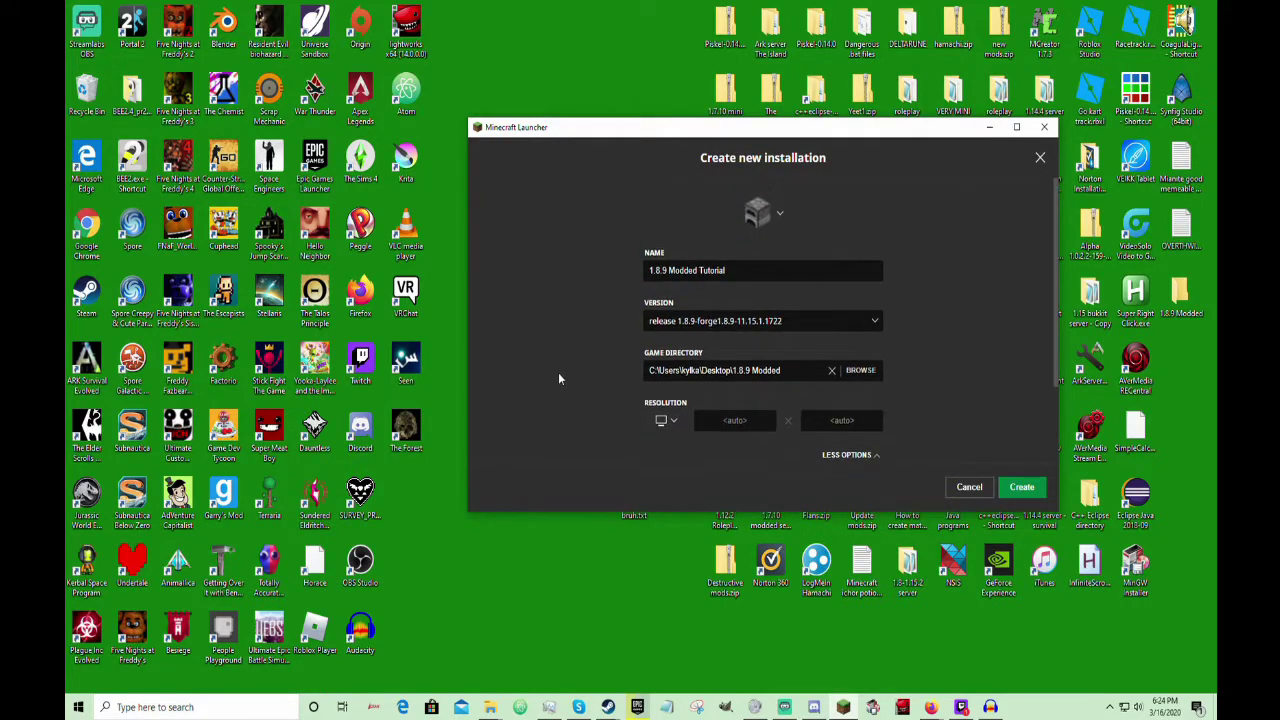
{"action": "scroll", "coordinate": [558, 372], "scroll_direction": "down", "scroll_amount": 3}
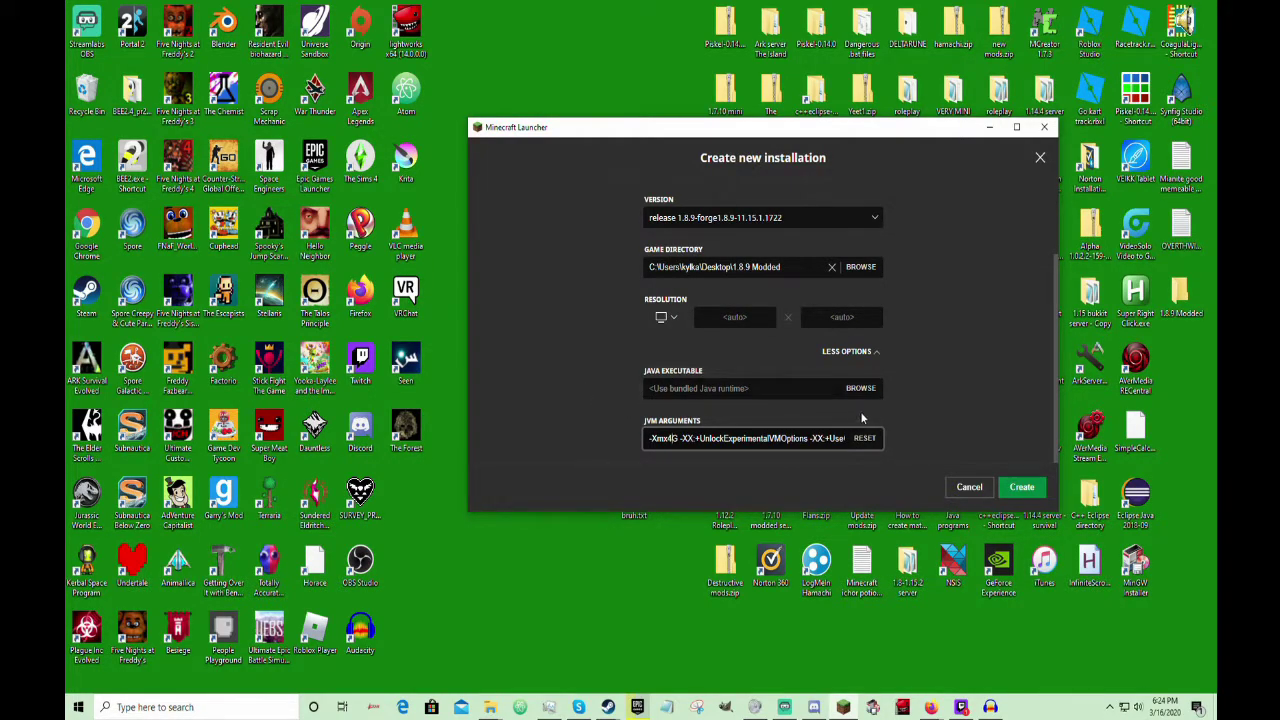
{"action": "left_click", "coordinate": [1021, 488]}
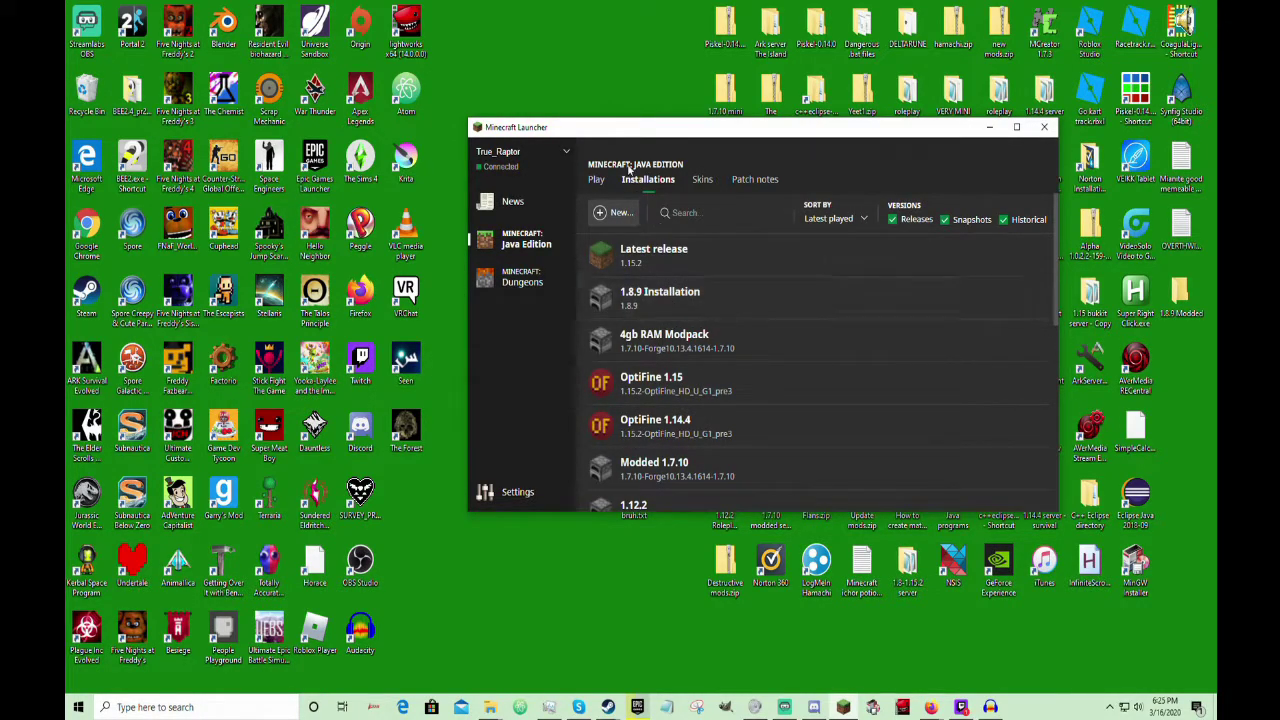
- View the list of launchable installations on the Java Edition play screen and close the list
{"action": "left_click", "coordinate": [597, 180]}
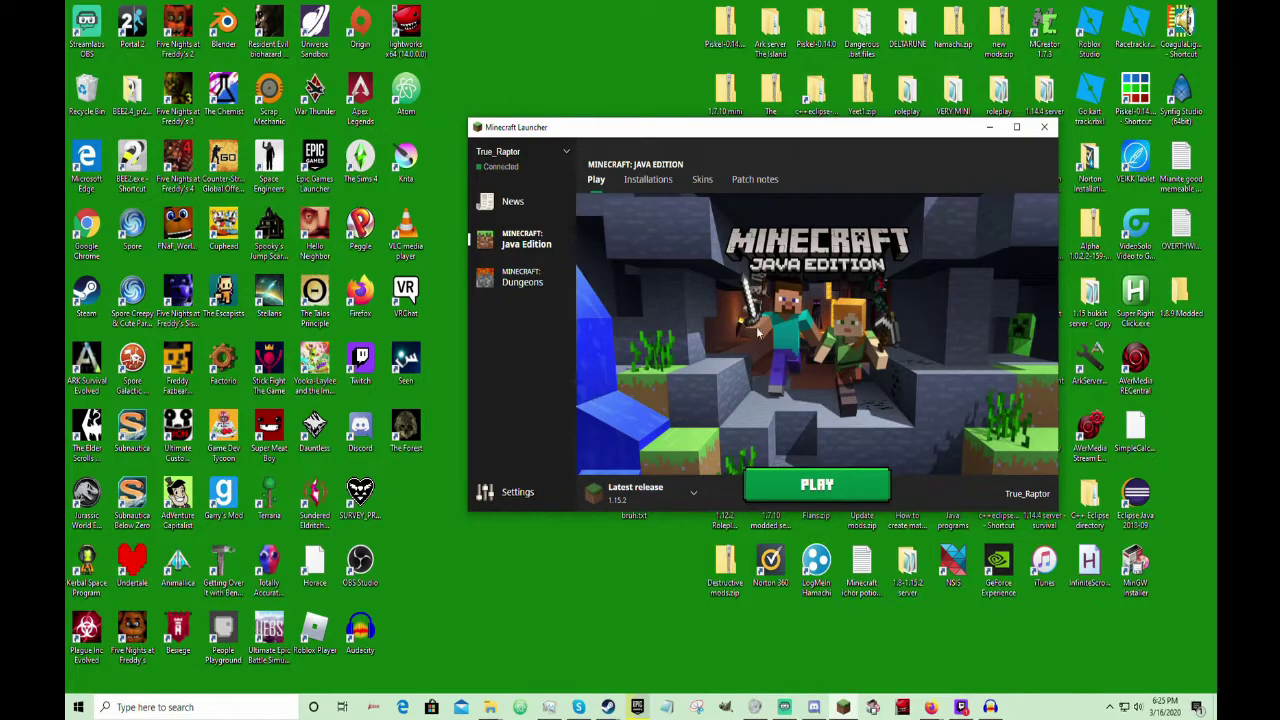
{"action": "left_click", "coordinate": [681, 493]}
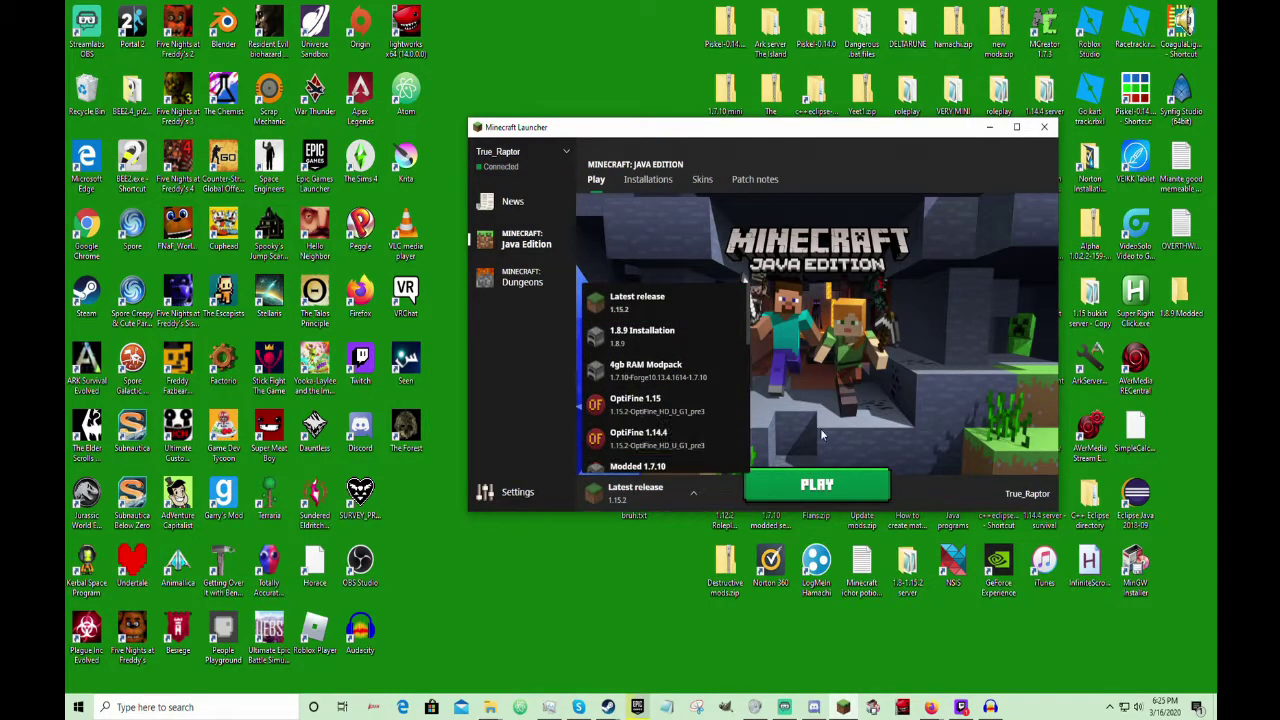
{"action": "left_click", "coordinate": [1167, 385]}
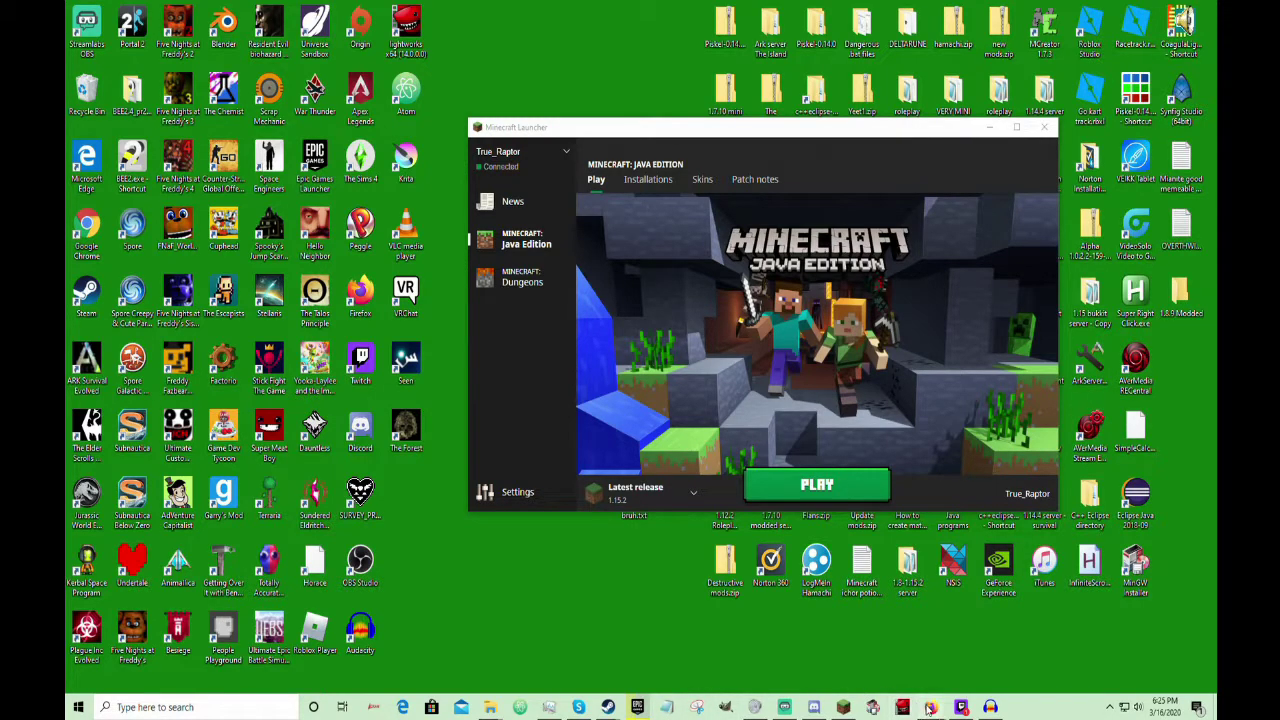
- Switch to Firefox and view the Buildcraft mod's file list on CurseForge
{"action": "mouse_move", "coordinate": [930, 709]}
{"action": "left_click", "coordinate": [947, 659]}
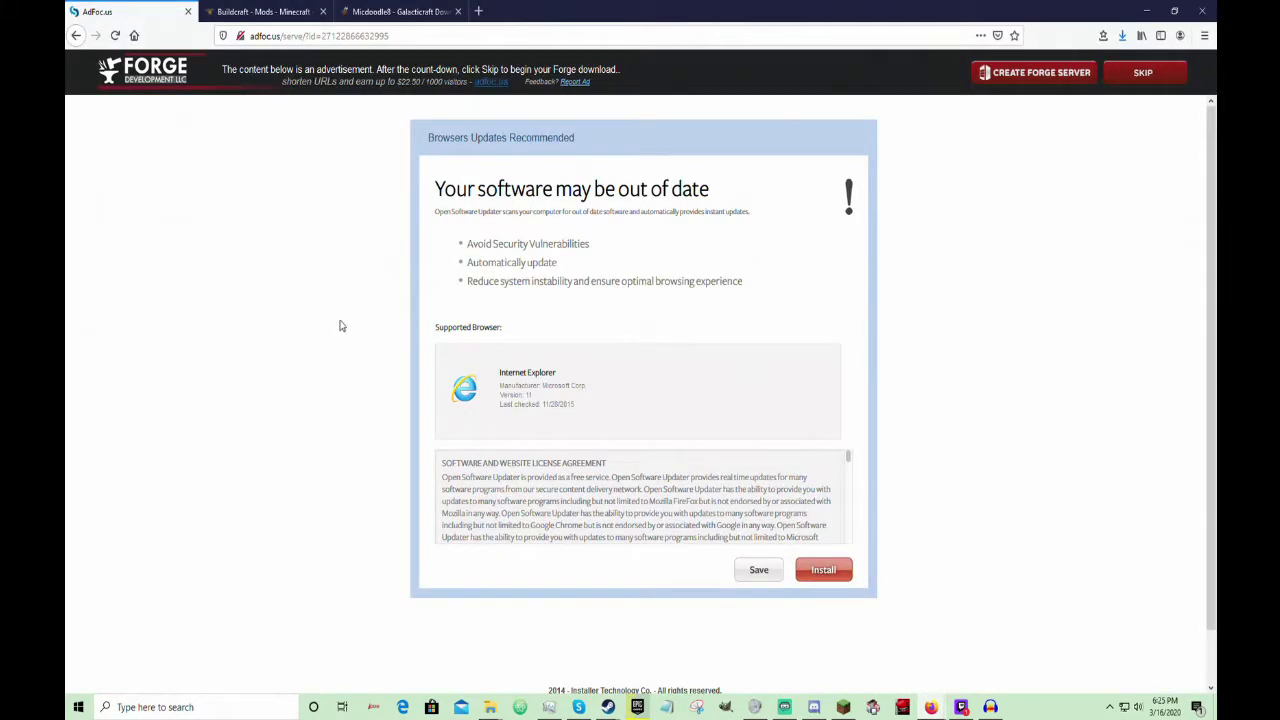
{"action": "left_click", "coordinate": [293, 9]}
{"action": "scroll", "coordinate": [222, 217], "scroll_direction": "up", "scroll_amount": 3}
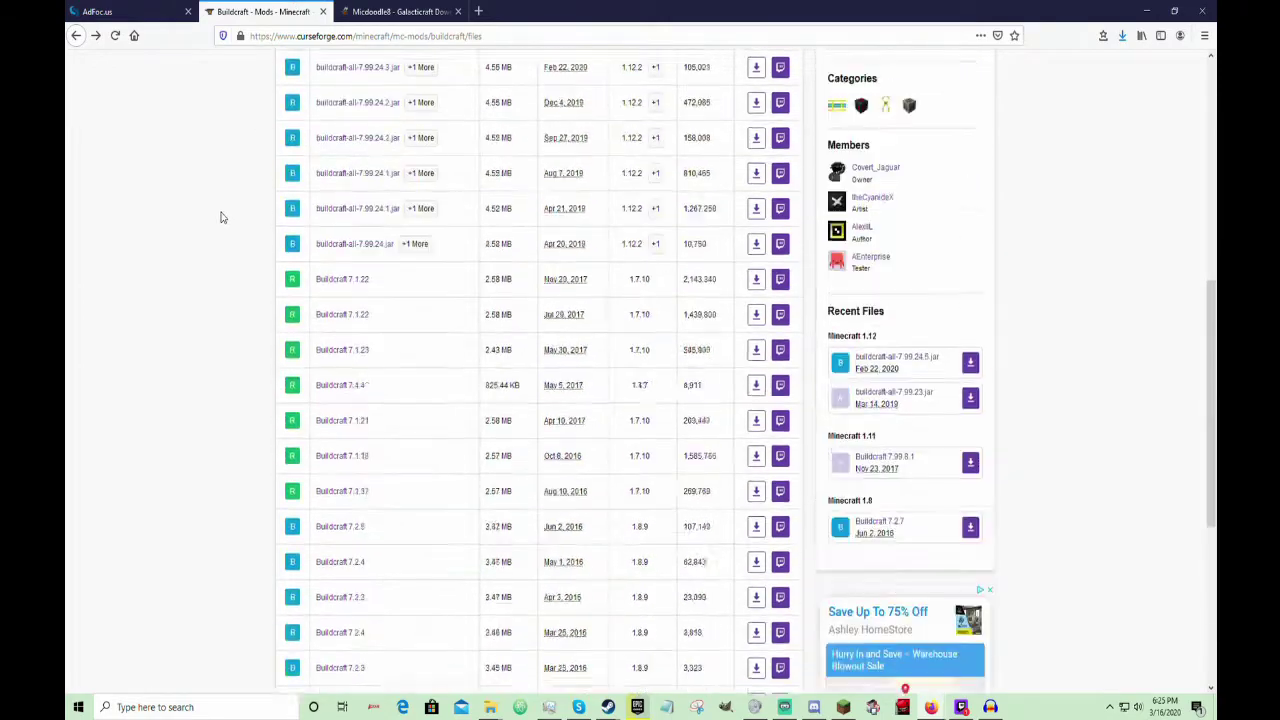
- Request the download of Buildcraft 7.2.7 for Minecraft 1.8.9 from the file list and cancel saving the file
{"action": "scroll", "coordinate": [230, 225], "scroll_direction": "up", "scroll_amount": 5}
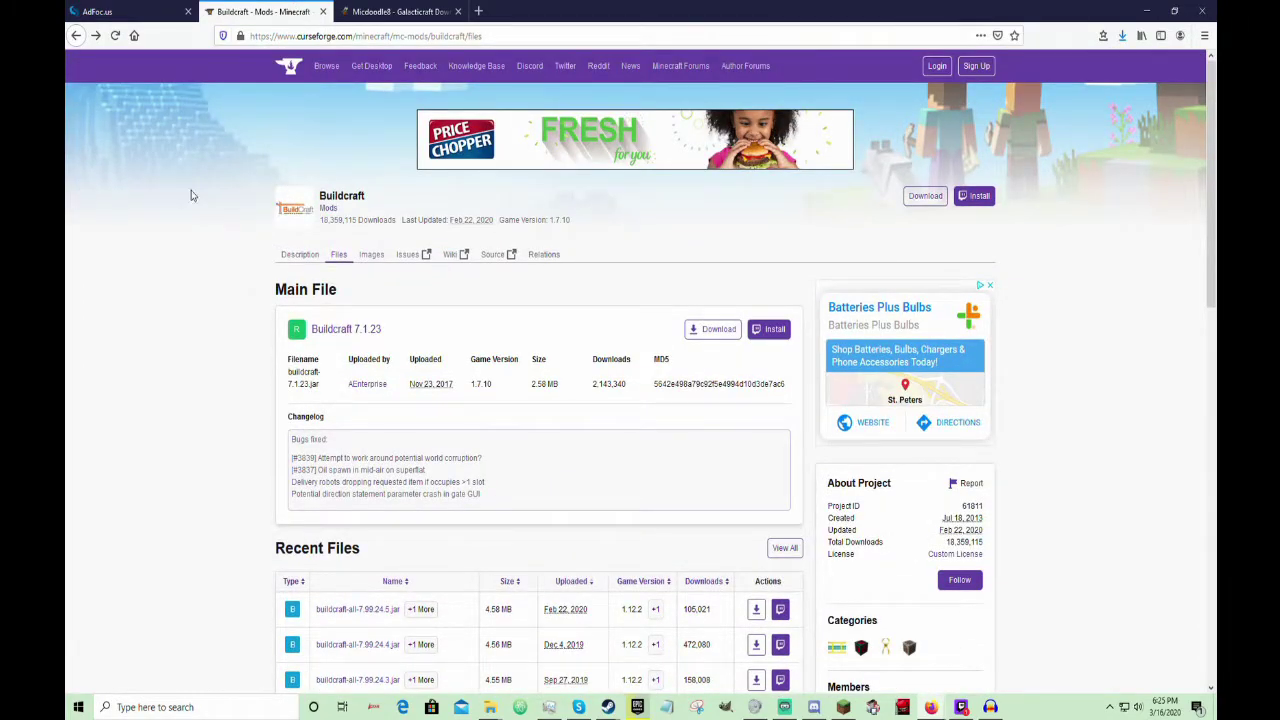
{"action": "scroll", "coordinate": [193, 196], "scroll_direction": "down", "scroll_amount": 5}
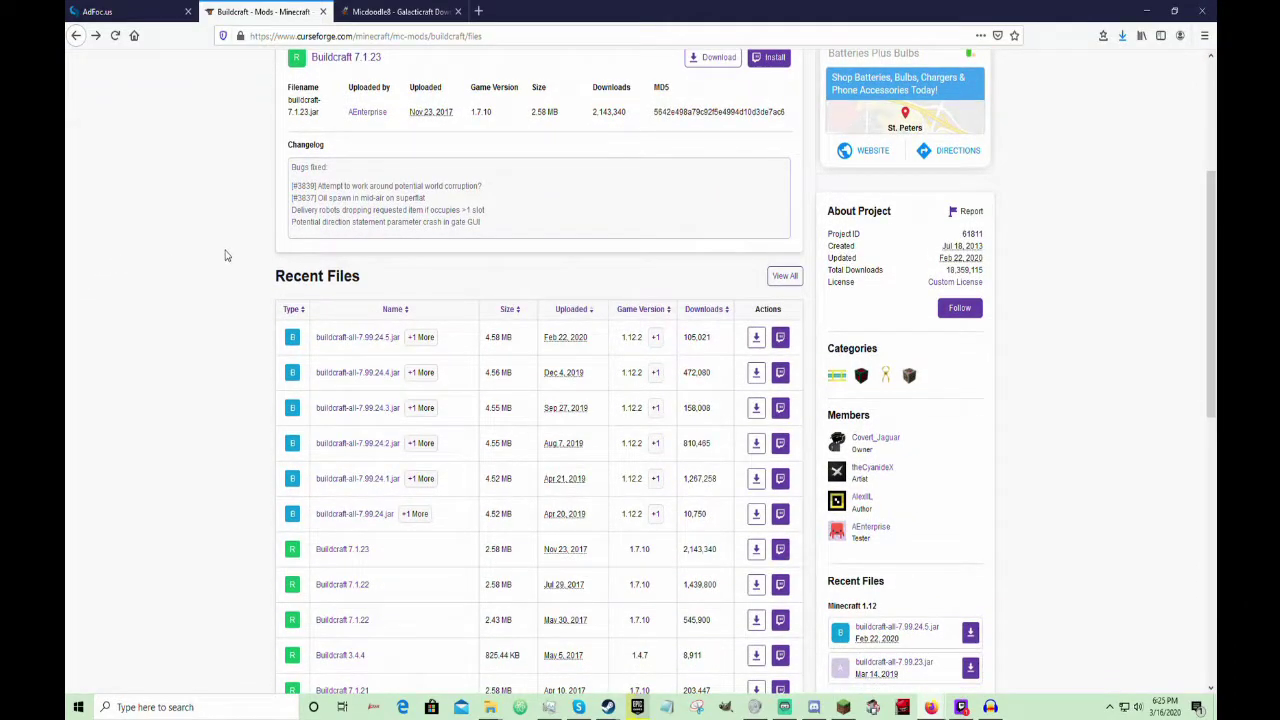
{"action": "scroll", "coordinate": [428, 337], "scroll_direction": "down", "scroll_amount": 3}
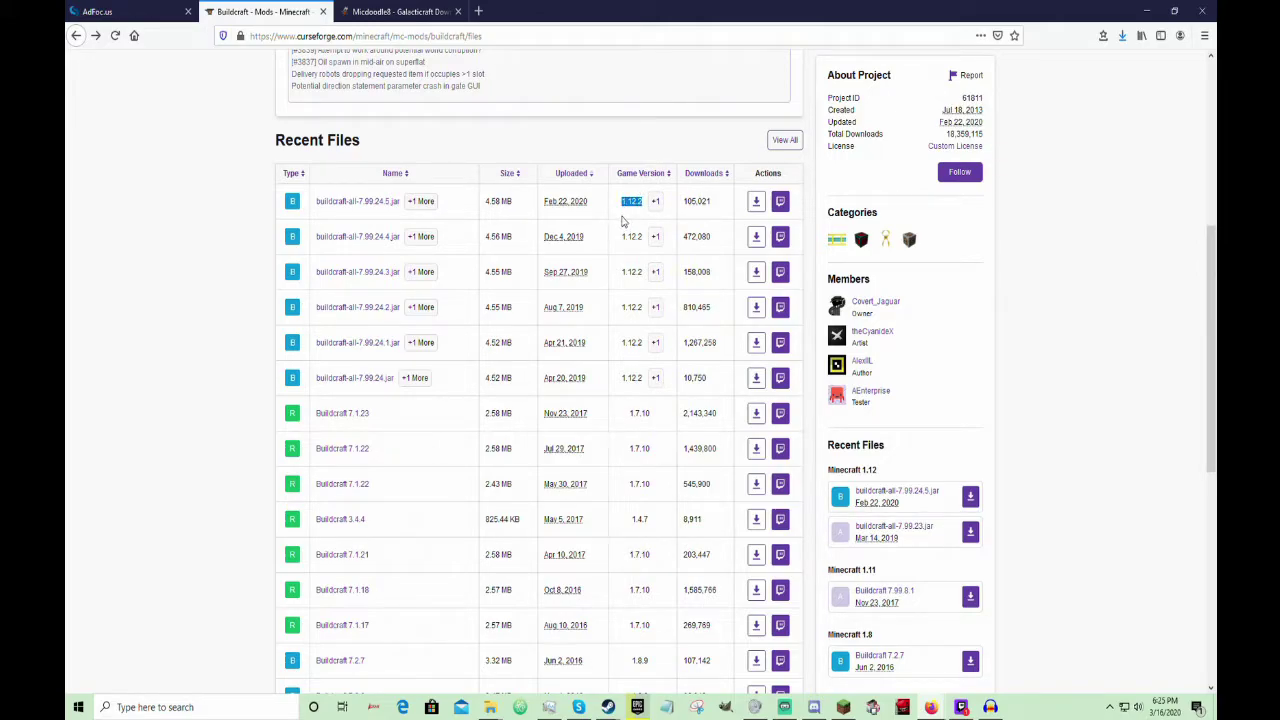
{"action": "scroll", "coordinate": [631, 250], "scroll_direction": "down", "scroll_amount": 3}
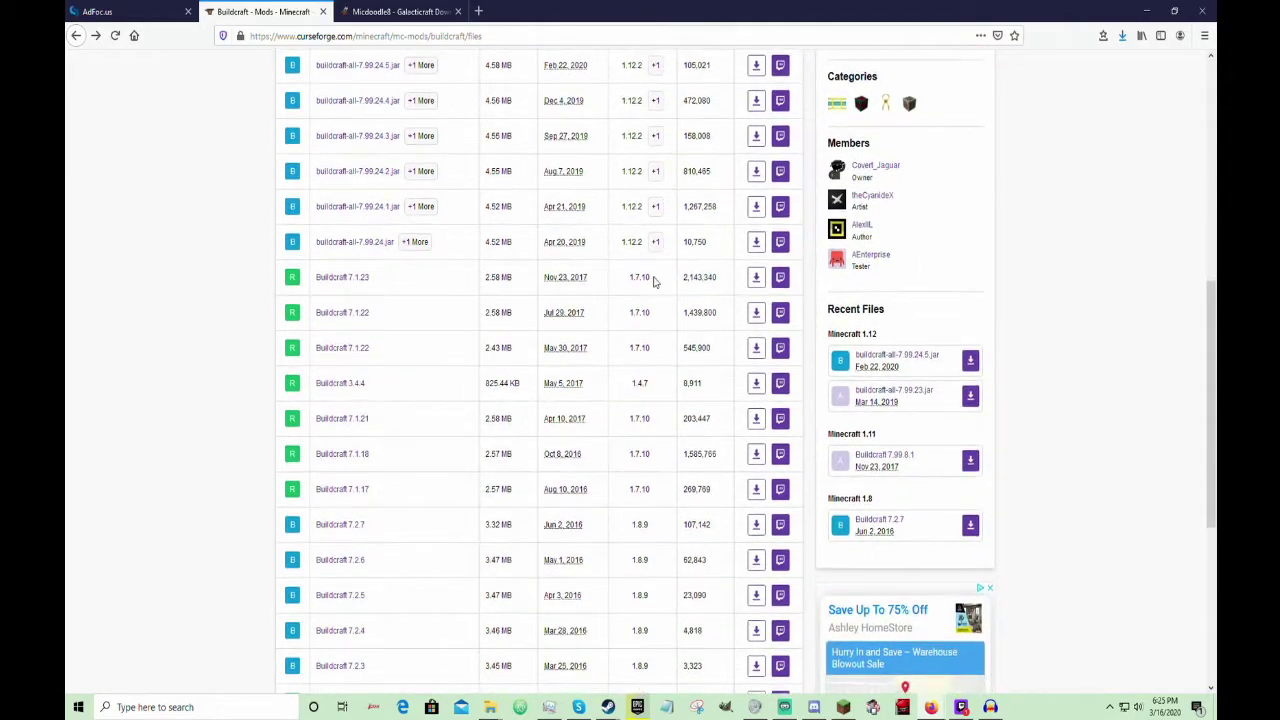
{"action": "scroll", "coordinate": [654, 341], "scroll_direction": "down", "scroll_amount": 2}
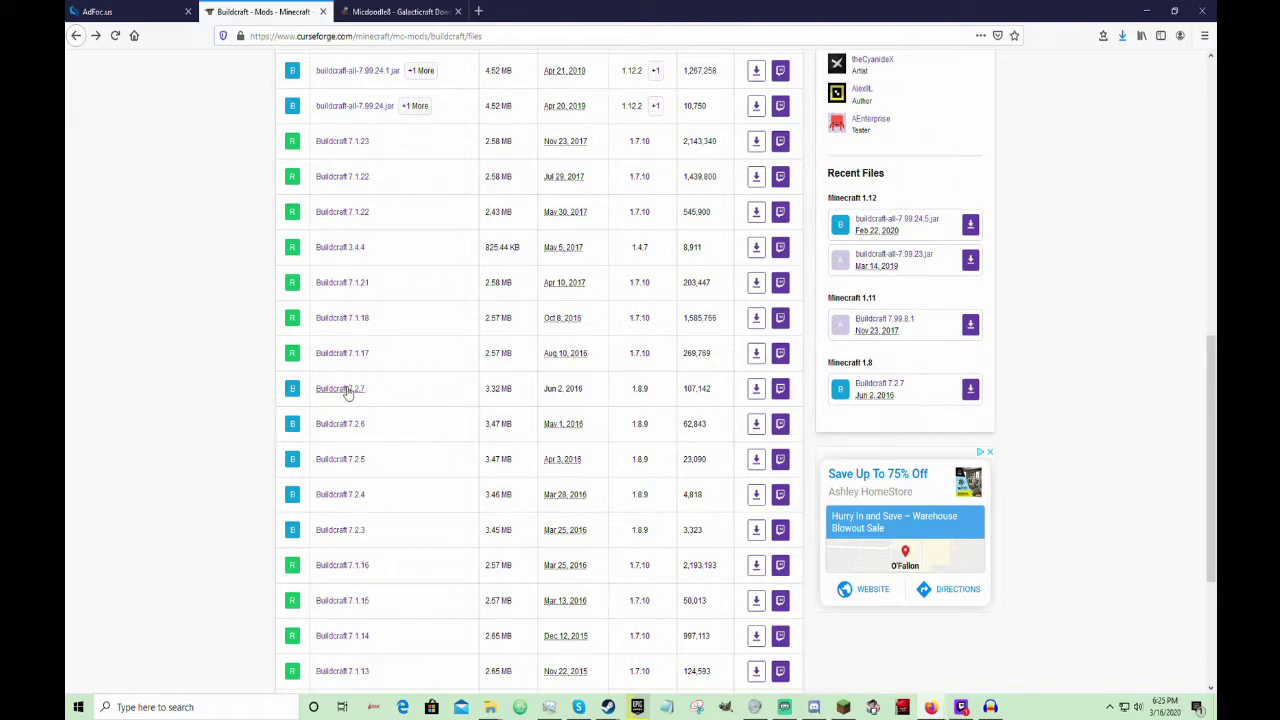
{"action": "left_click", "coordinate": [749, 390]}
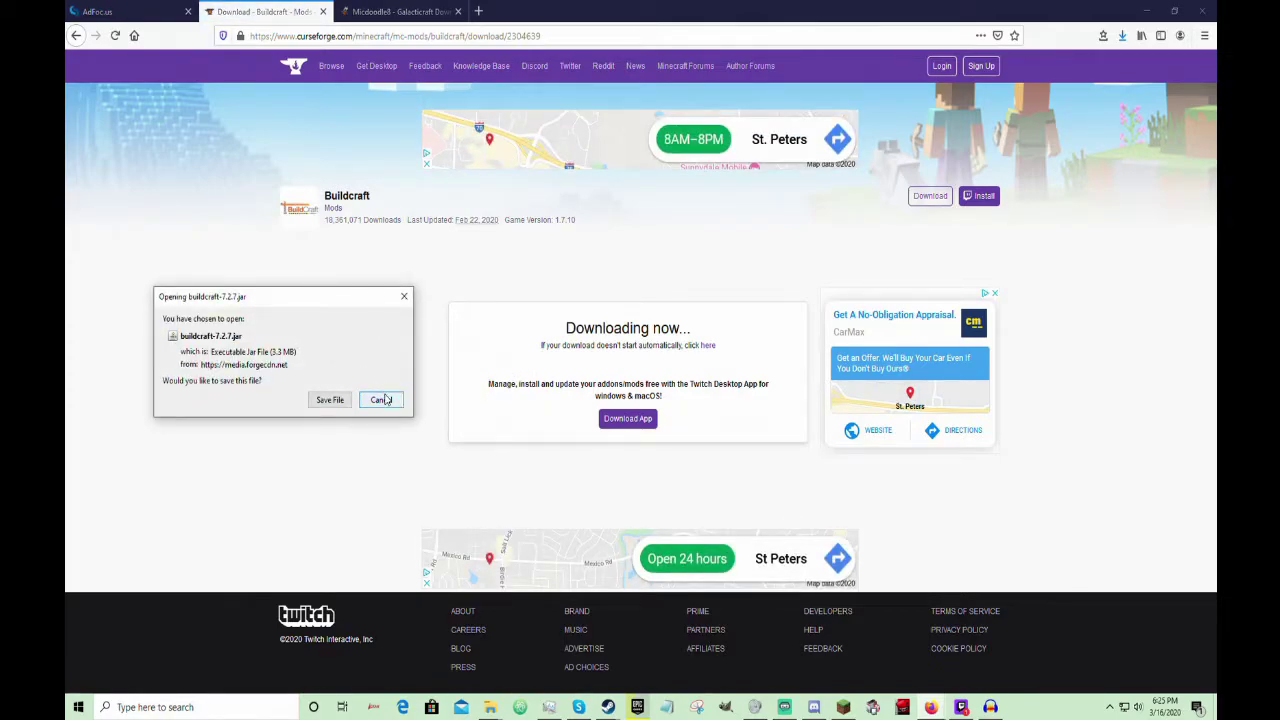
{"action": "left_click", "coordinate": [385, 399]}
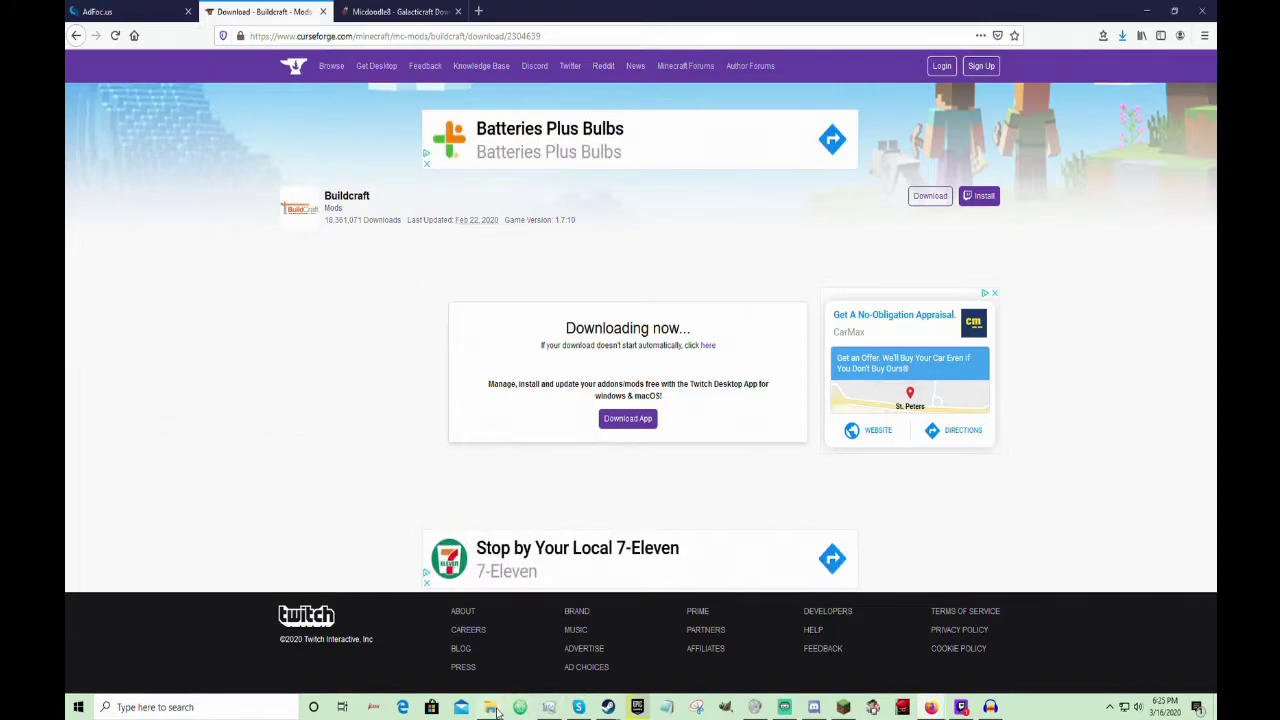
- Switch to the Downloads folder in File Explorer and cut buildcraft-7.2.7.jar
{"action": "mouse_move", "coordinate": [490, 705]}
{"action": "left_click", "coordinate": [425, 665]}
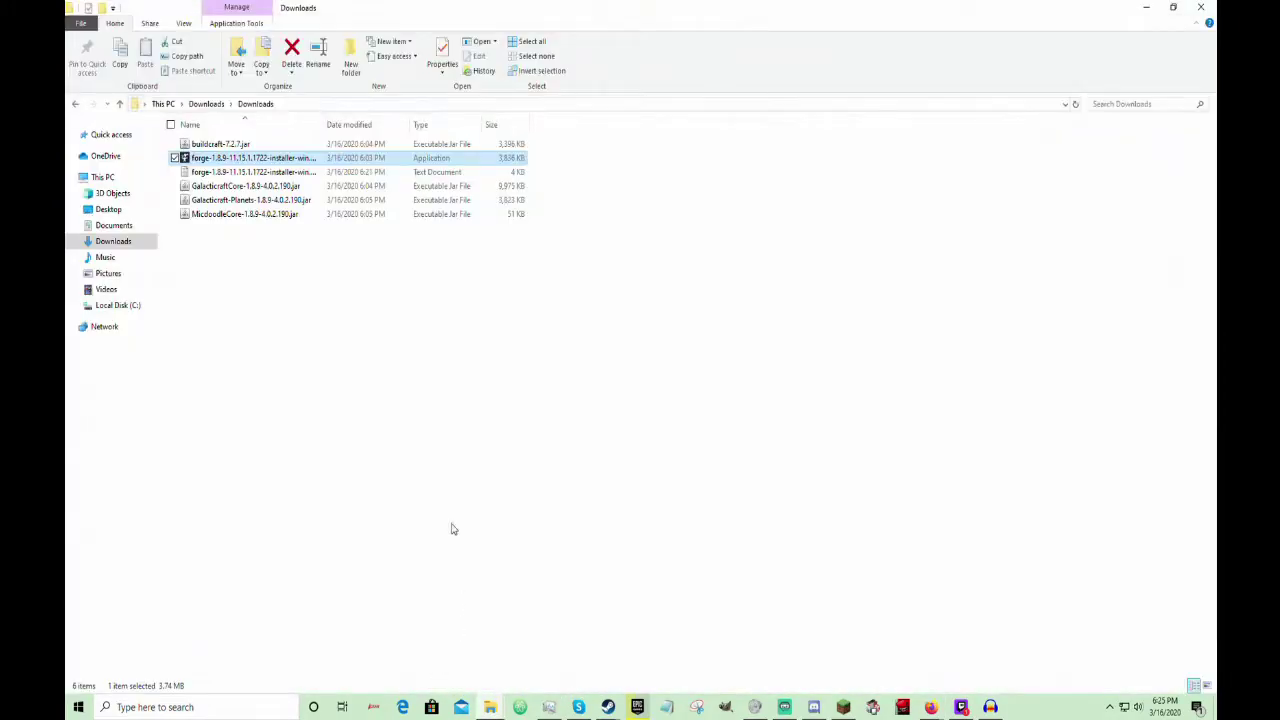
{"action": "left_click", "coordinate": [240, 145]}
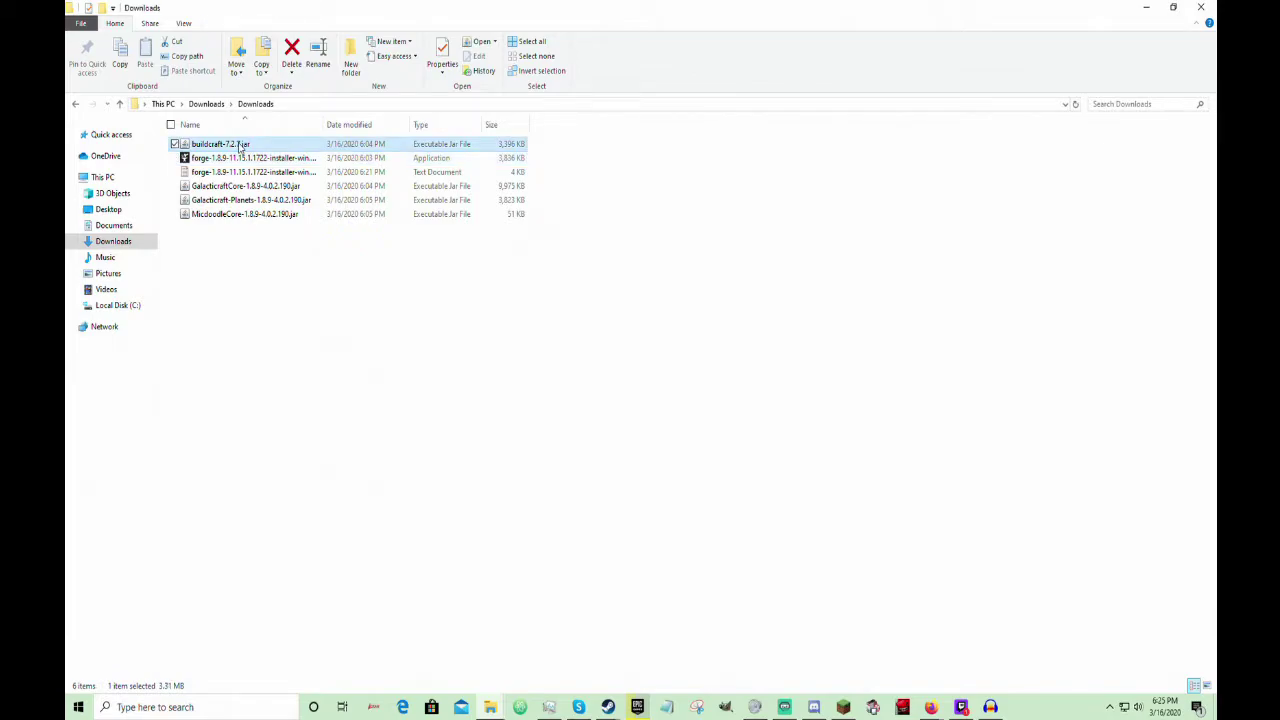
{"action": "right_click", "coordinate": [240, 146]}
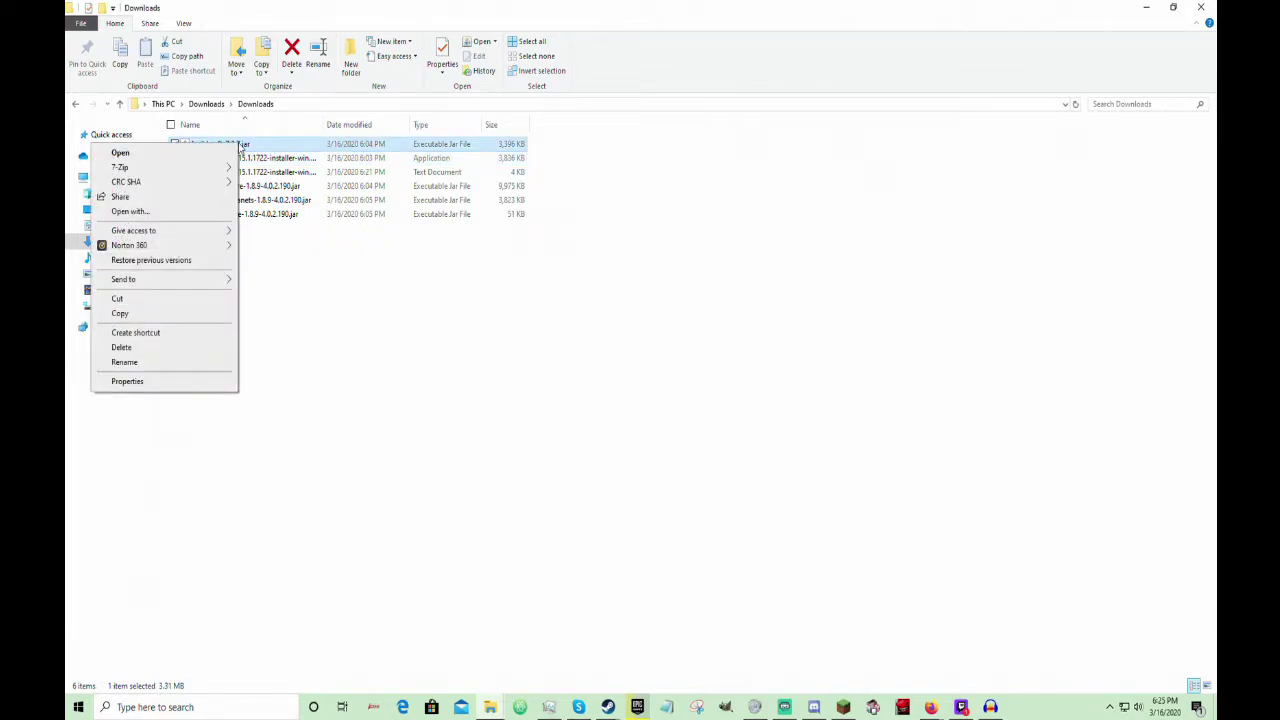
{"action": "left_click", "coordinate": [146, 300]}
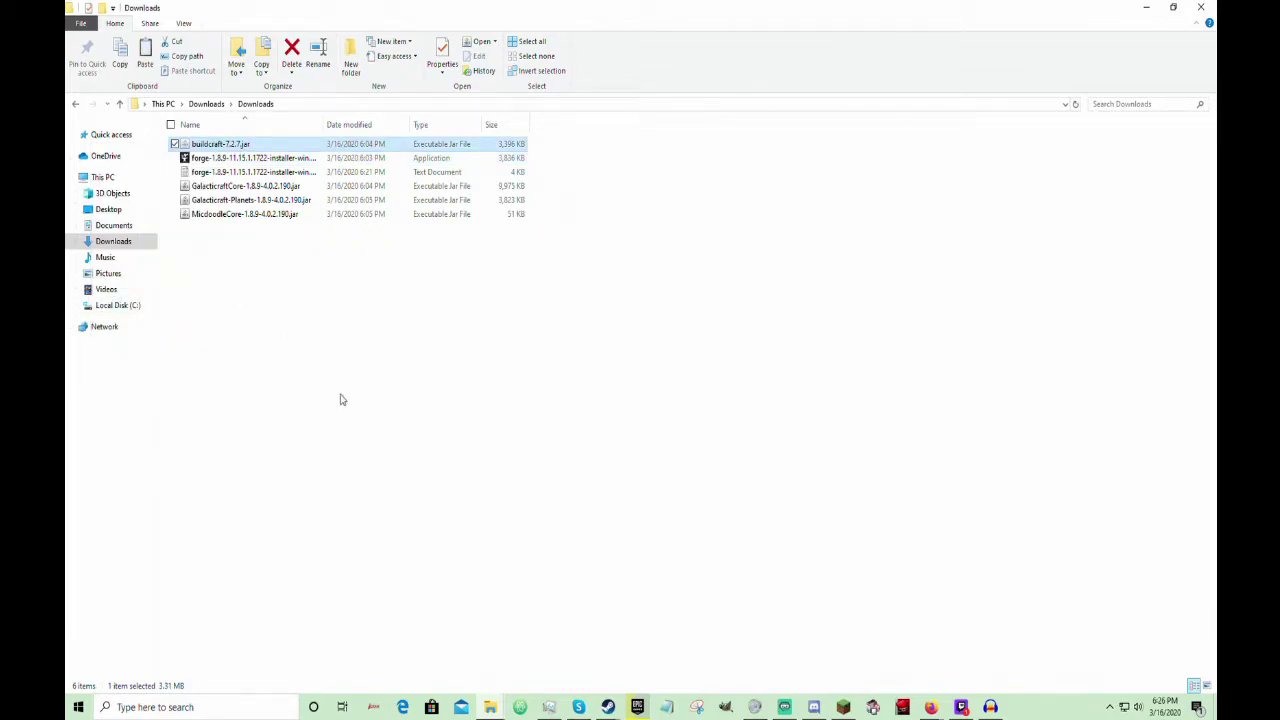
- Create a folder named mods inside the 1.8.9 Modded folder
{"action": "mouse_move", "coordinate": [490, 709]}
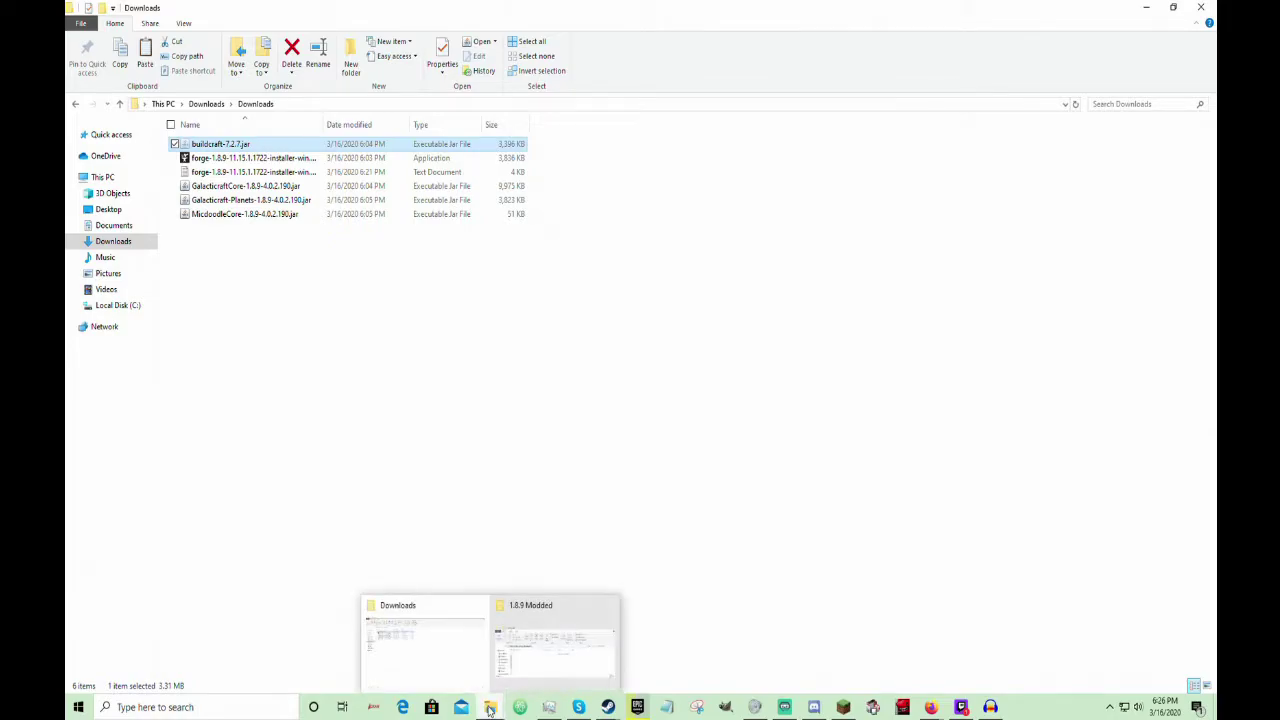
{"action": "left_click", "coordinate": [545, 662]}
{"action": "right_click", "coordinate": [563, 471]}
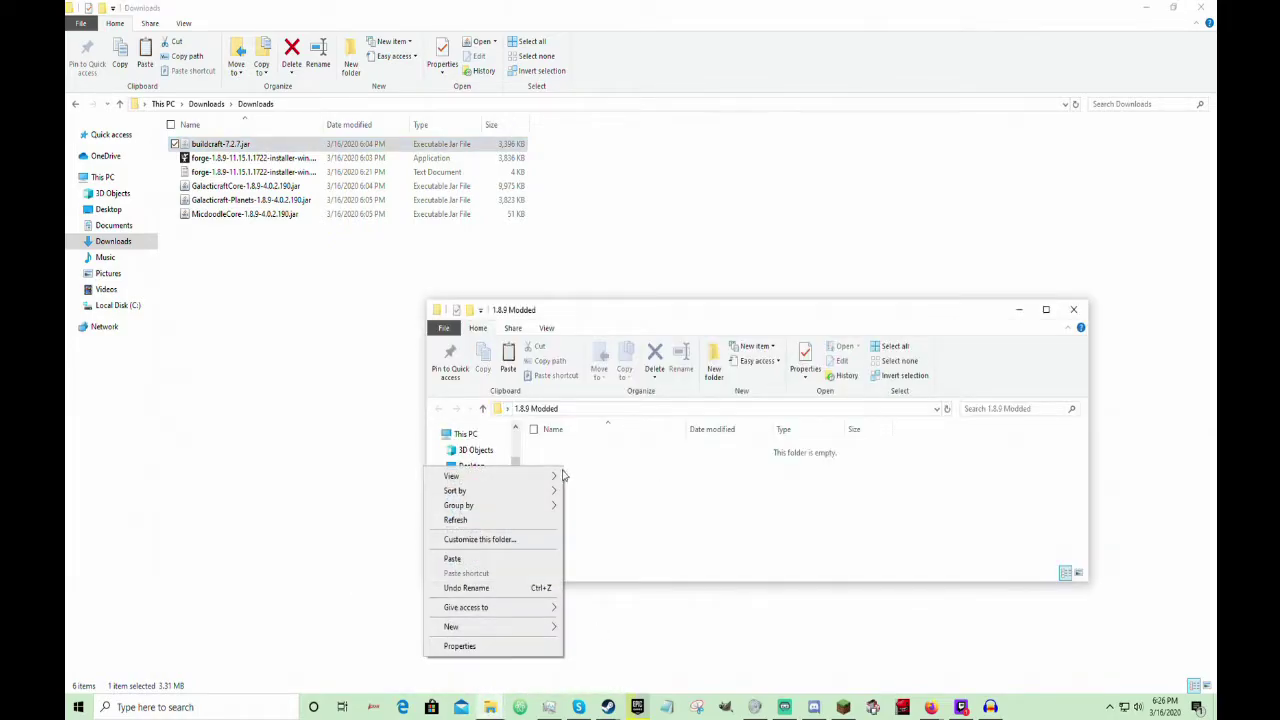
{"action": "mouse_move", "coordinate": [477, 630]}
{"action": "left_click", "coordinate": [590, 530]}
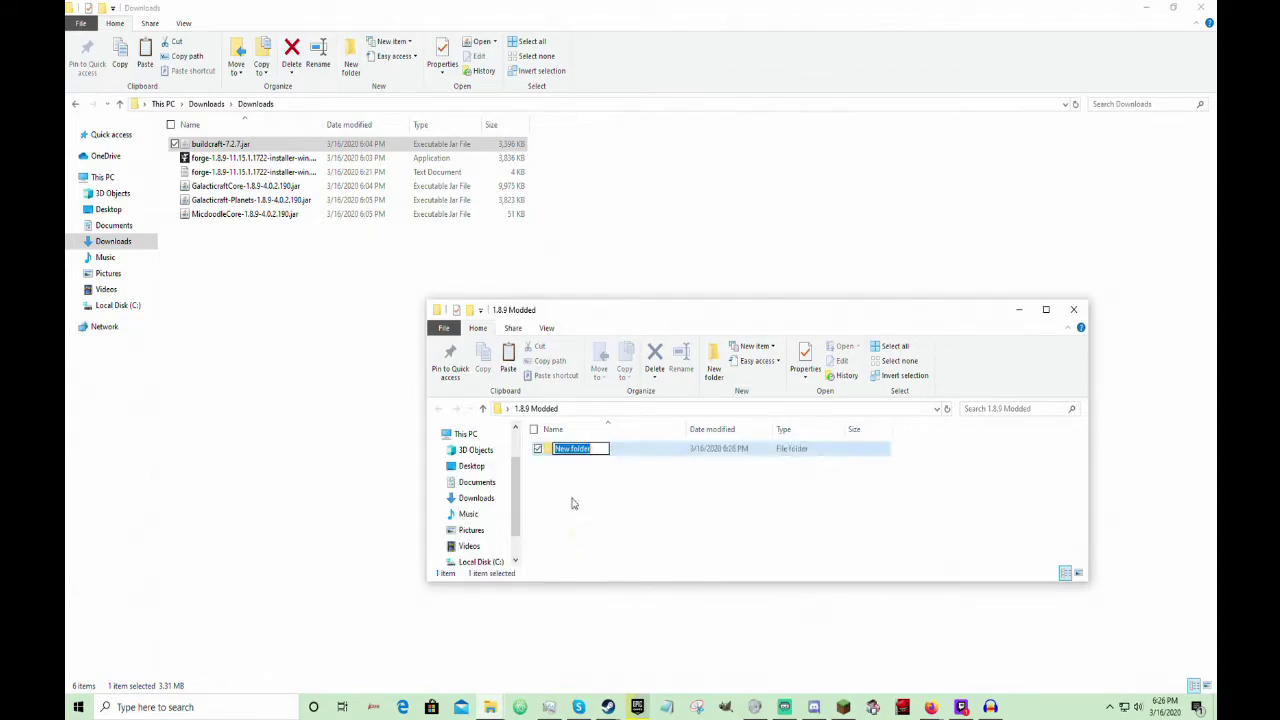
{"action": "type", "text": "mods"}
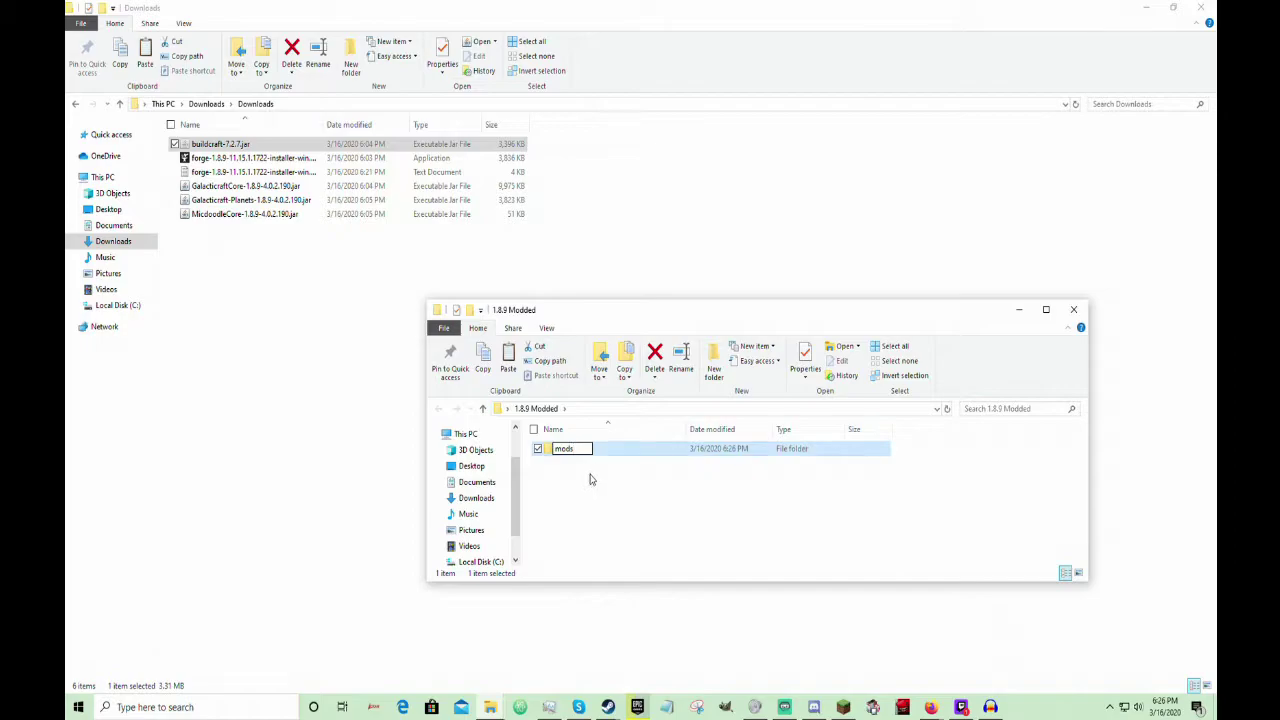
- Open the mods folder and paste the cut Buildcraft jar into it
{"action": "left_click", "coordinate": [586, 454]}
{"action": "double_click", "coordinate": [587, 455]}
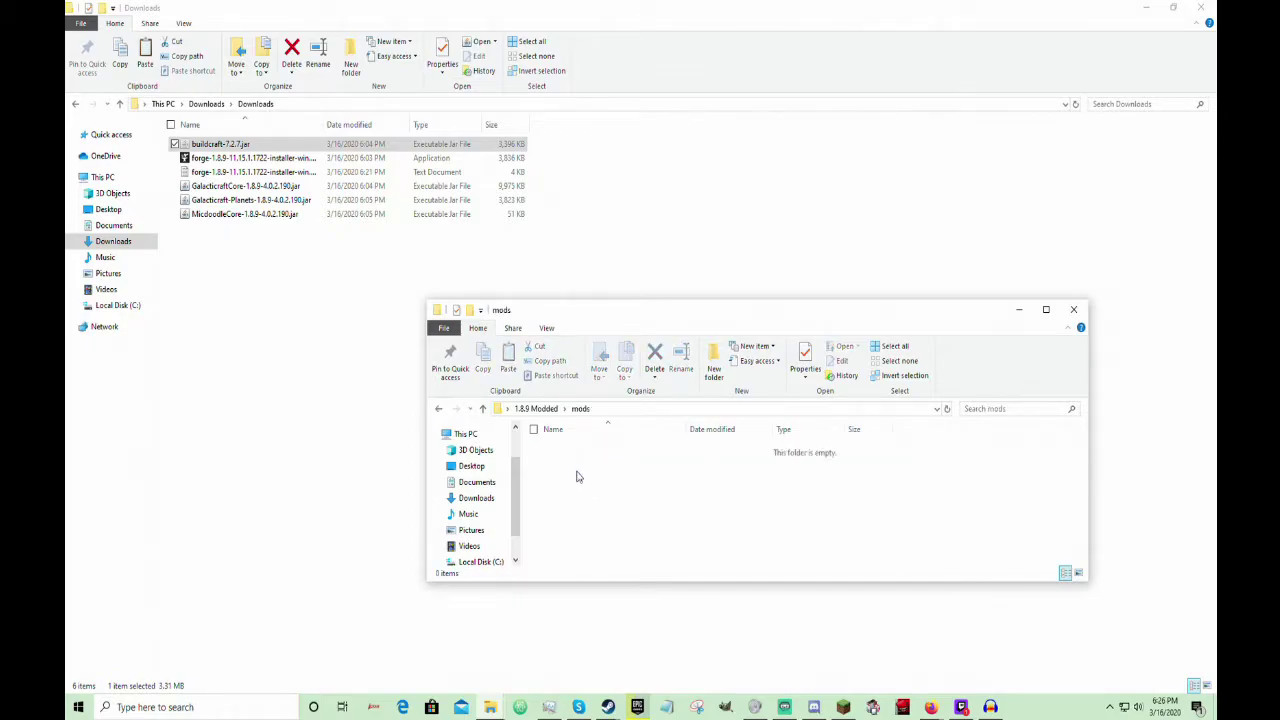
{"action": "right_click", "coordinate": [578, 472]}
{"action": "left_click", "coordinate": [490, 563]}
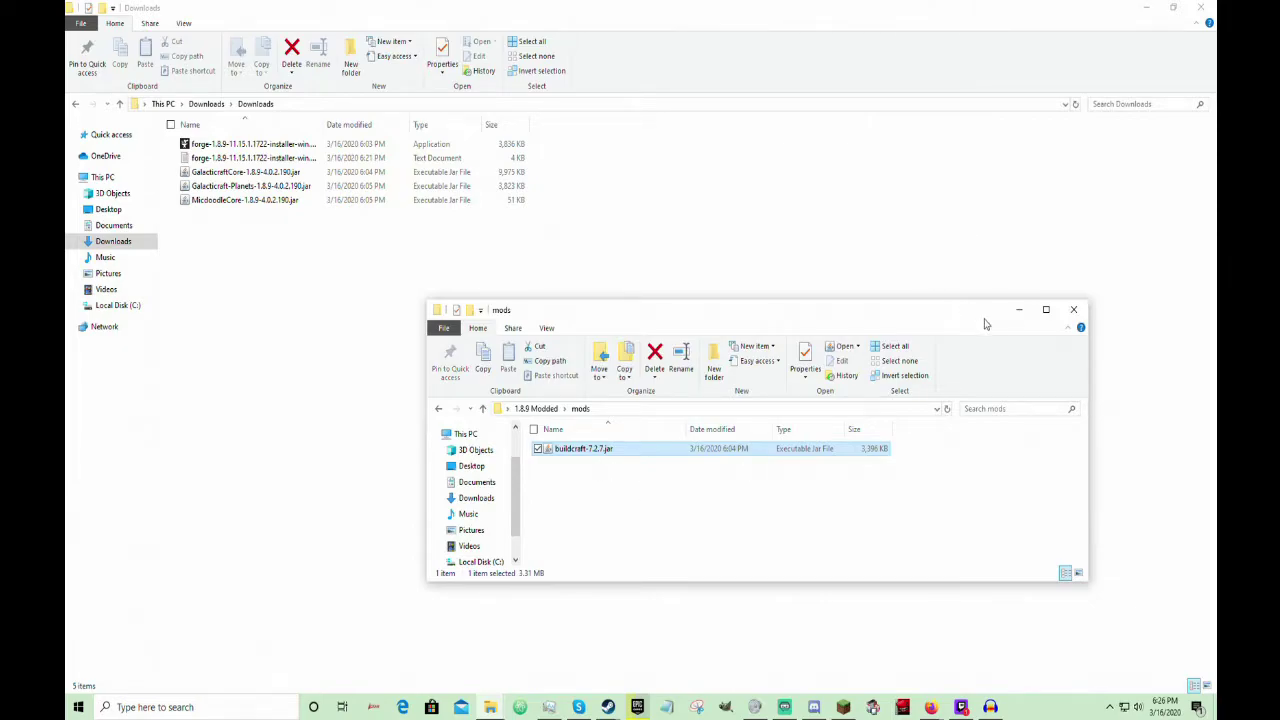
- Minimize the open windows to reach the Minecraft Launcher, select 1.8.9 Installation and launch it
{"action": "left_click", "coordinate": [1018, 309]}
{"action": "left_click", "coordinate": [1145, 8]}
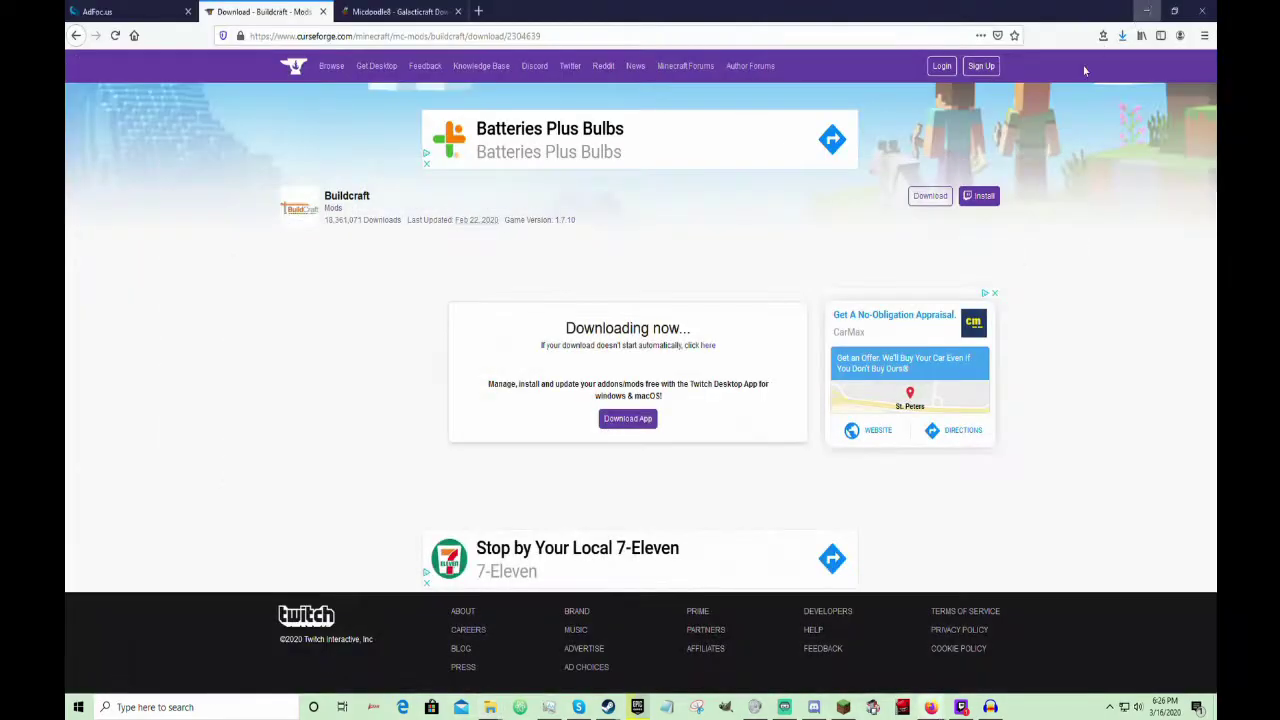
{"action": "left_click", "coordinate": [1143, 10]}
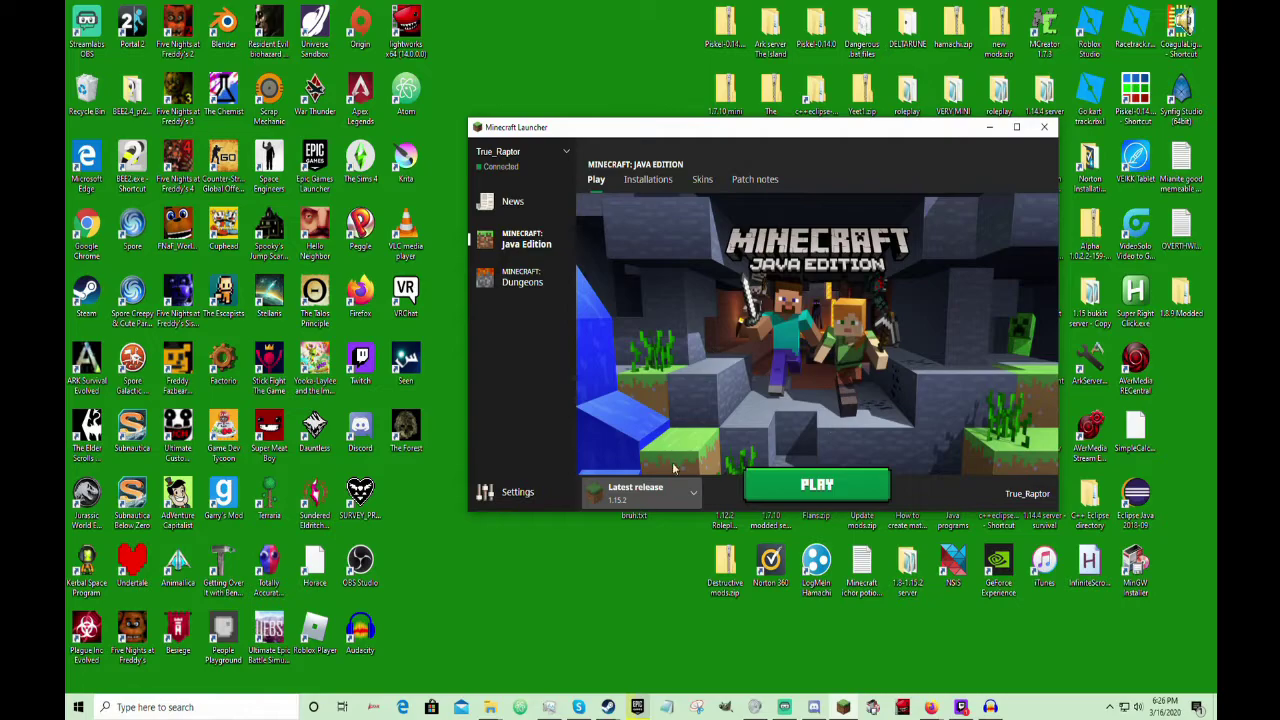
{"action": "left_click", "coordinate": [680, 494]}
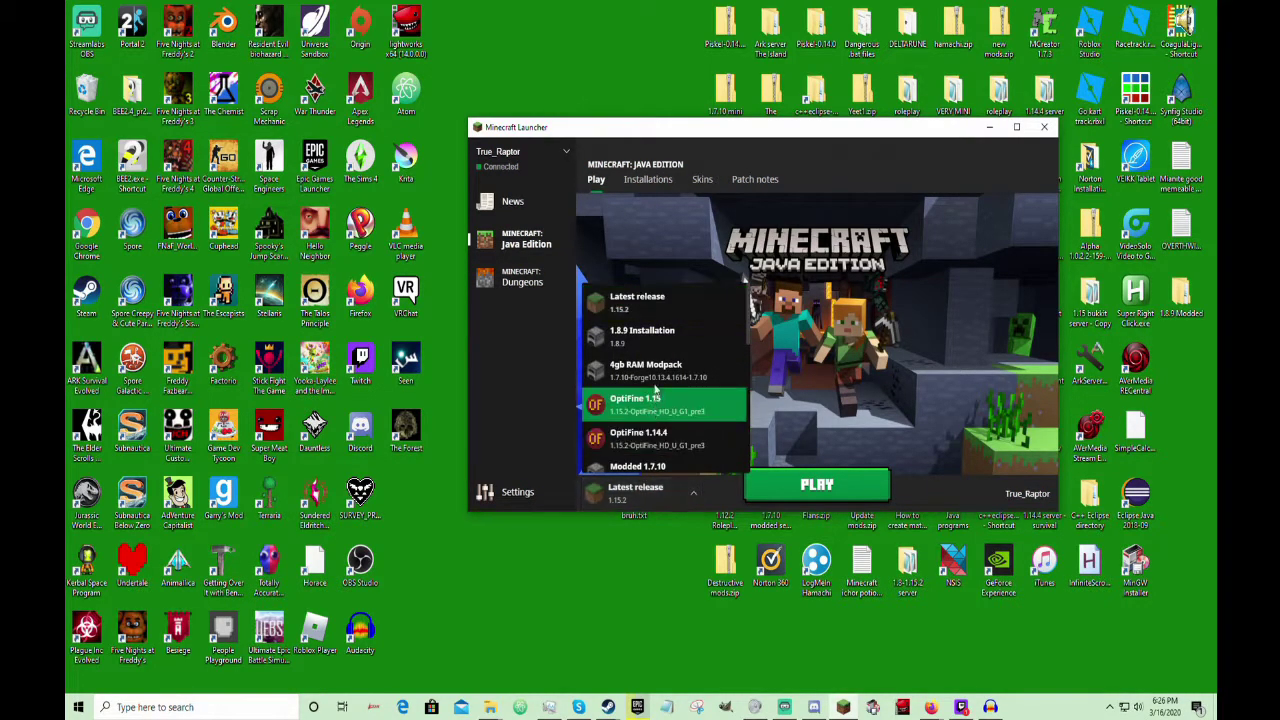
{"action": "left_click", "coordinate": [651, 338]}
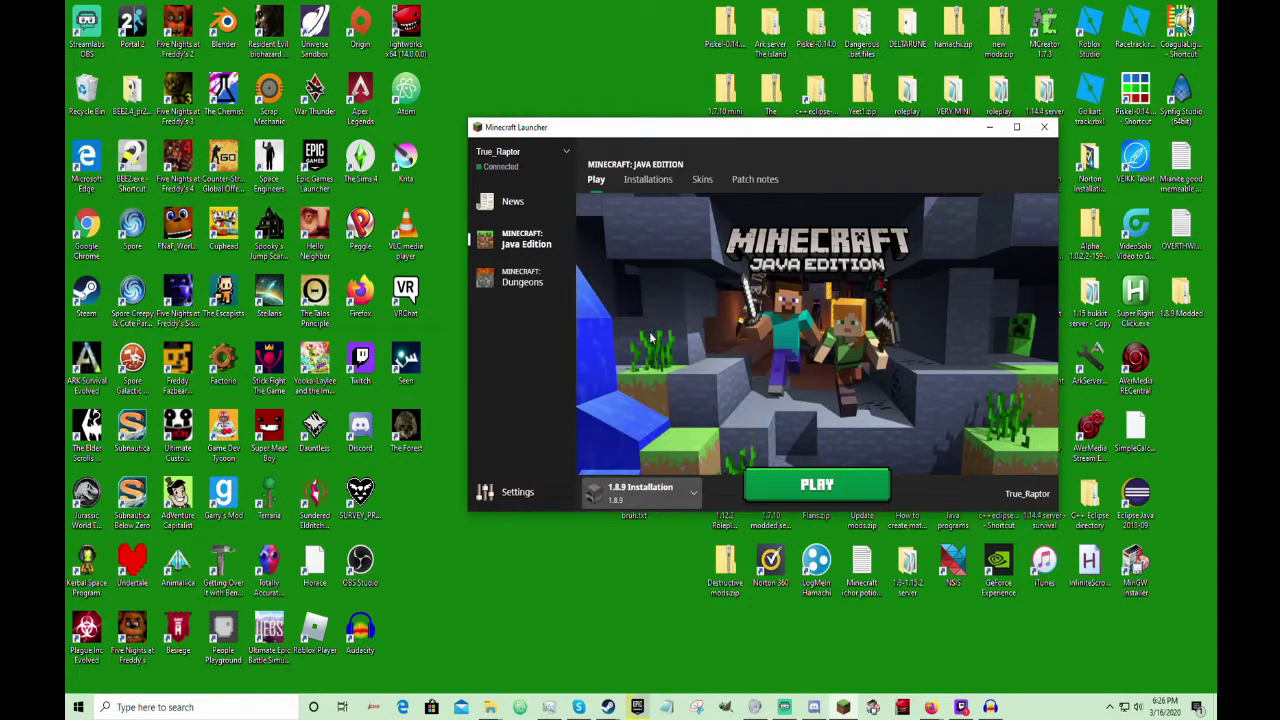
{"action": "left_click", "coordinate": [816, 485]}
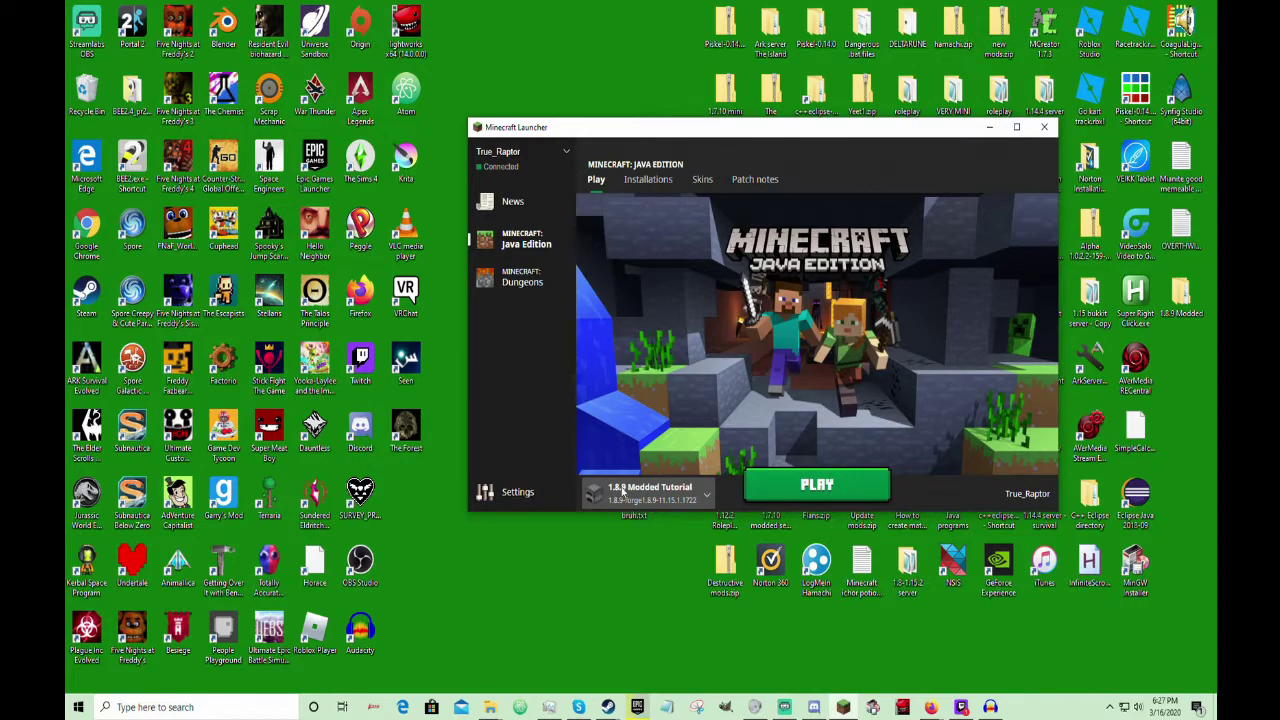
- Launch the 1.8.9 Modded Tutorial installation and open the game's mod list
{"action": "left_click", "coordinate": [788, 483]}
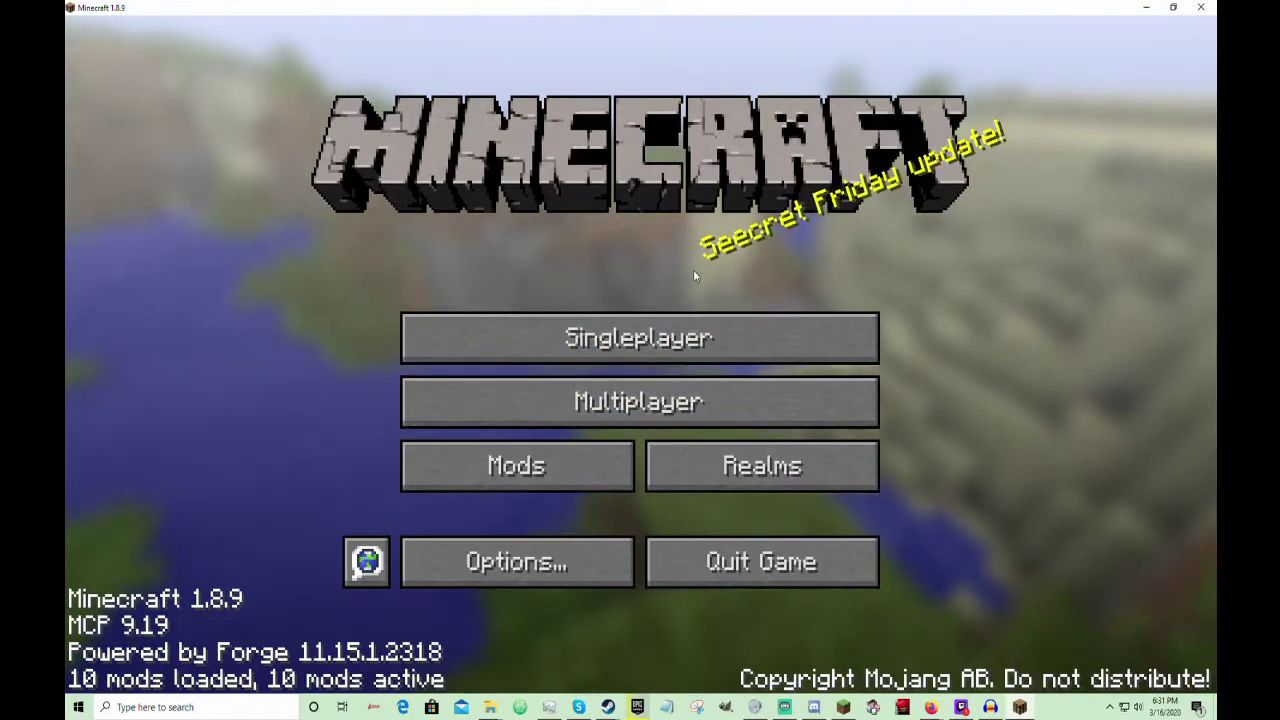
{"action": "left_click", "coordinate": [543, 466]}
- Examine the details of Minecraft Coder Pack, Forge Mod Loader, Minecraft Forge and BuildCraft, and return to the main menu
{"action": "left_click", "coordinate": [264, 190]}
{"action": "left_click", "coordinate": [244, 253]}
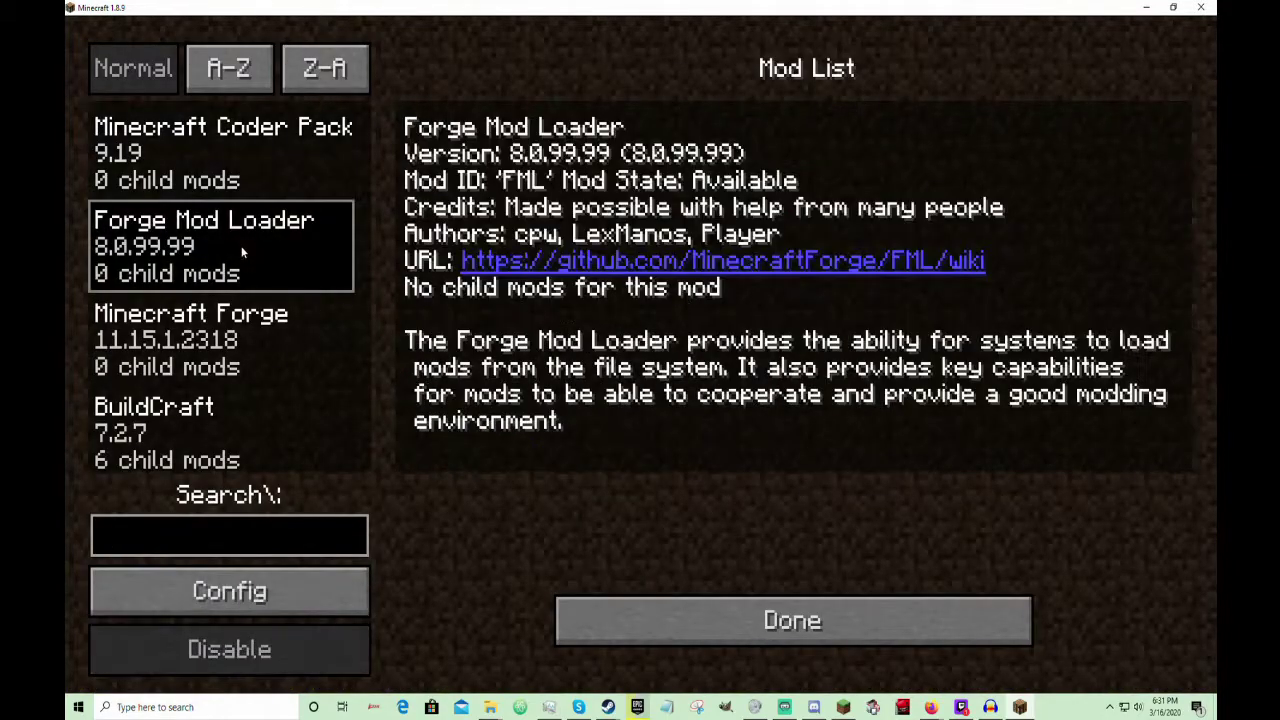
{"action": "left_click", "coordinate": [245, 308]}
{"action": "left_click", "coordinate": [227, 397]}
{"action": "scroll", "coordinate": [314, 402], "scroll_direction": "down", "scroll_amount": 1}
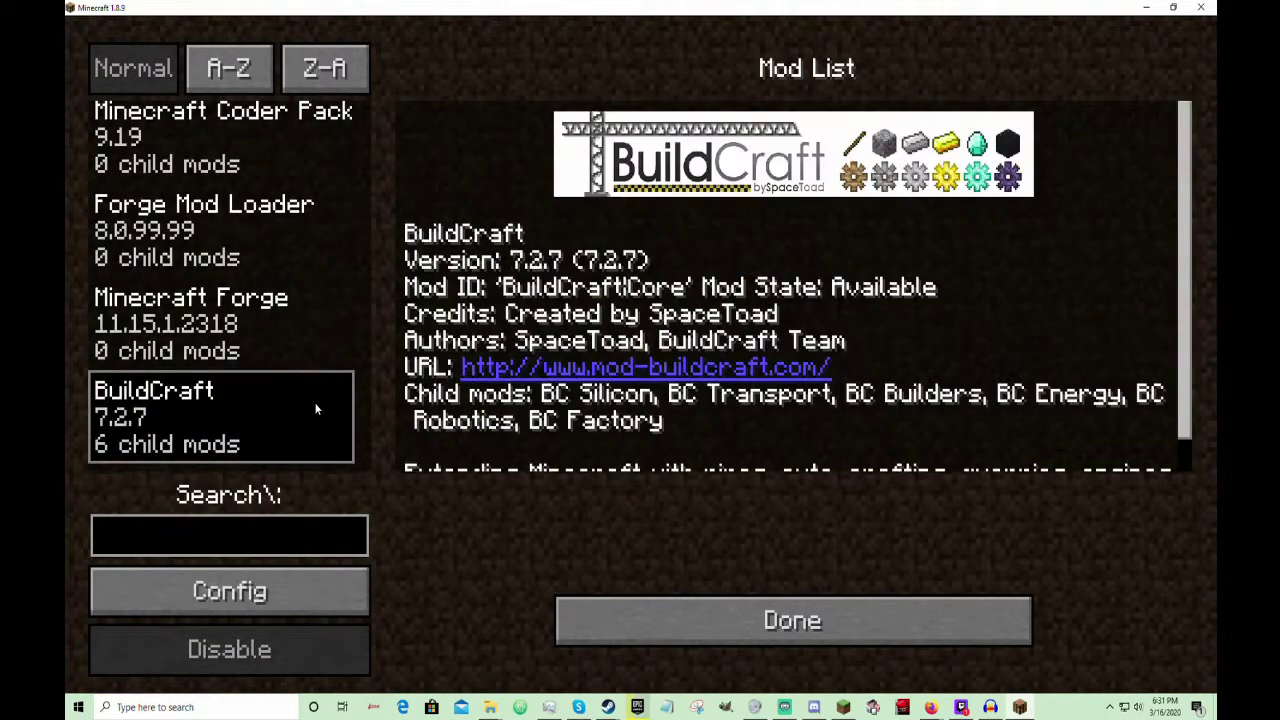
{"action": "left_click", "coordinate": [222, 362]}
{"action": "left_click", "coordinate": [230, 197]}
{"action": "left_click", "coordinate": [238, 156]}
{"action": "left_click", "coordinate": [227, 215]}
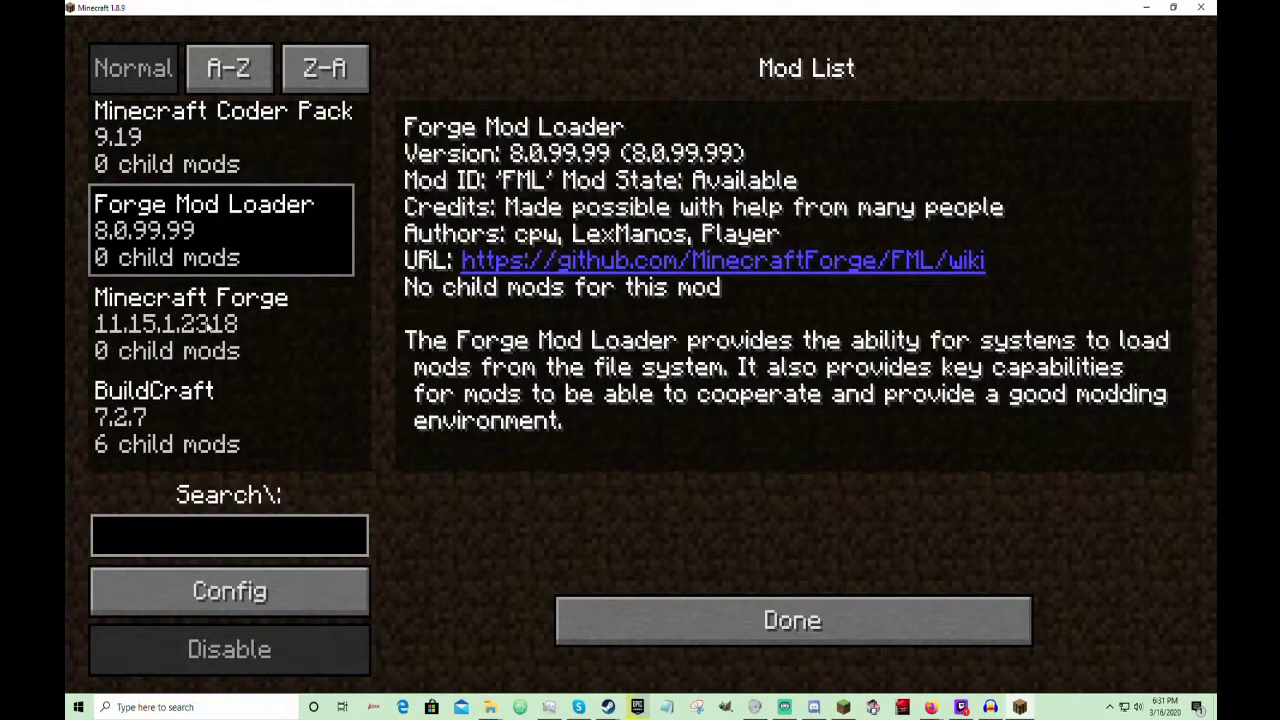
{"action": "left_click", "coordinate": [208, 326]}
{"action": "left_click", "coordinate": [132, 428]}
{"action": "left_click", "coordinate": [141, 364]}
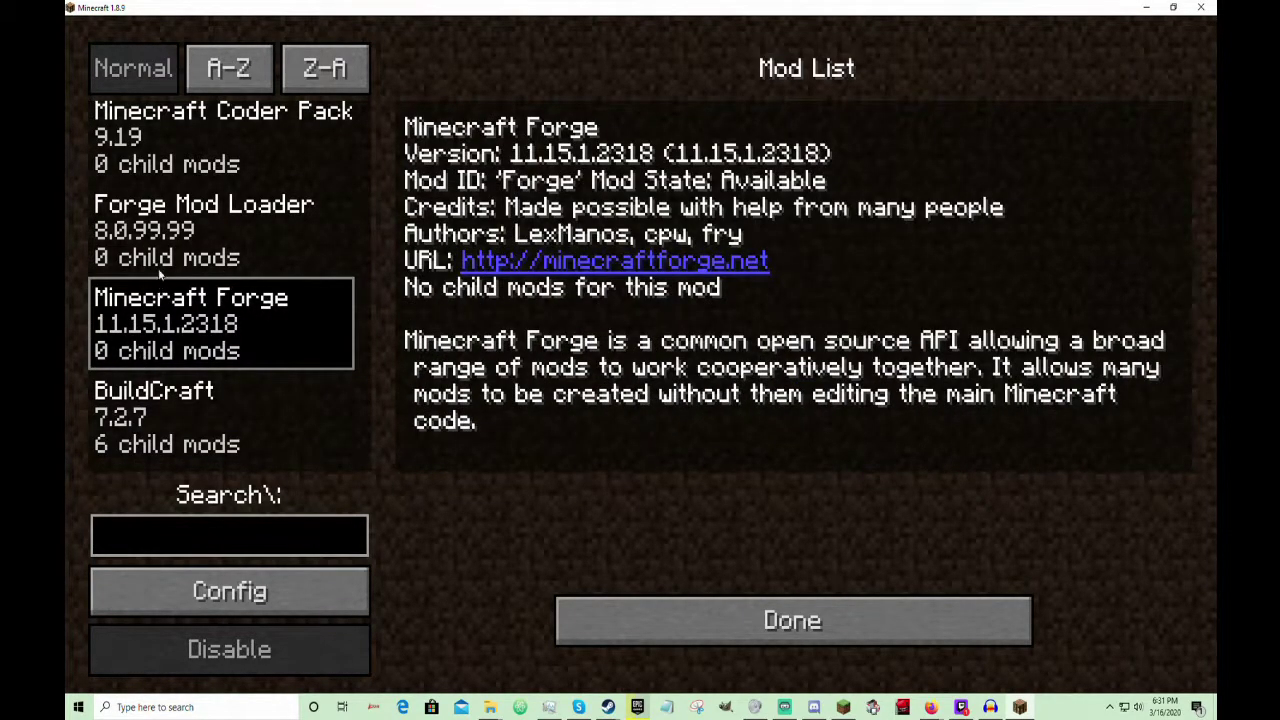
{"action": "left_click", "coordinate": [160, 262]}
{"action": "left_click", "coordinate": [155, 170]}
{"action": "left_click", "coordinate": [160, 254]}
{"action": "left_click", "coordinate": [158, 335]}
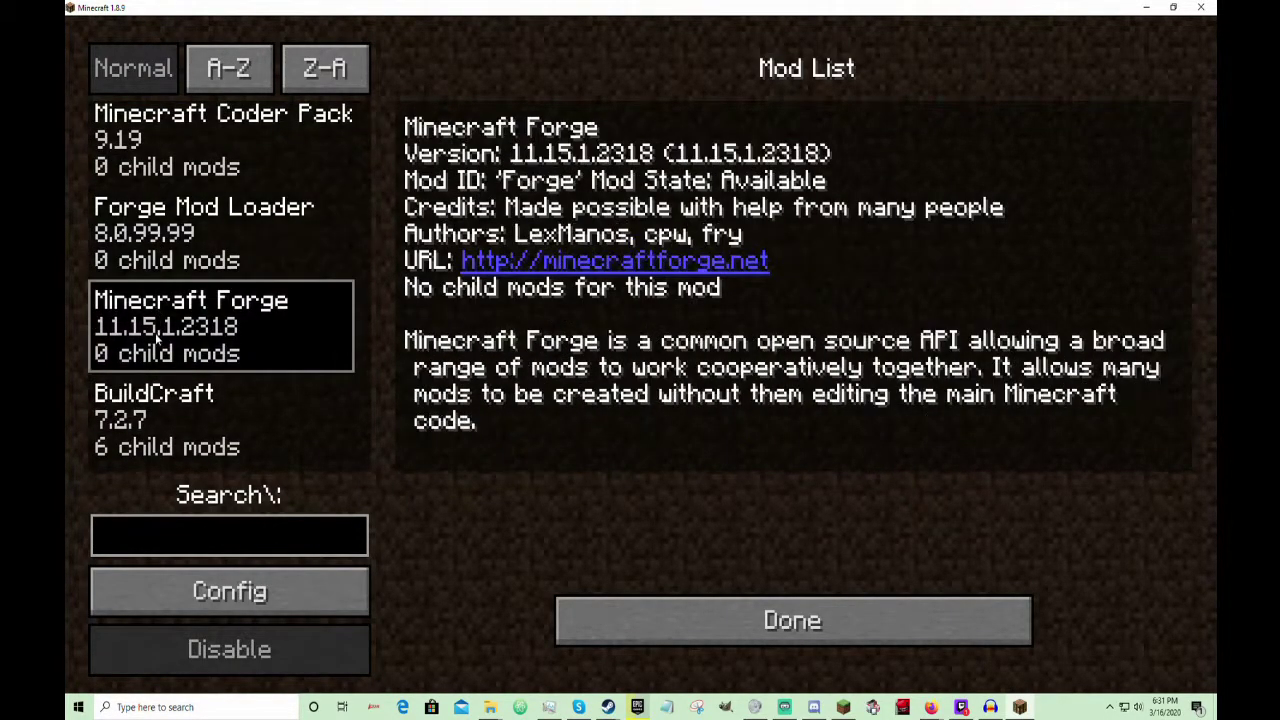
{"action": "left_click", "coordinate": [147, 423]}
{"action": "left_click", "coordinate": [138, 356]}
{"action": "left_click", "coordinate": [158, 245]}
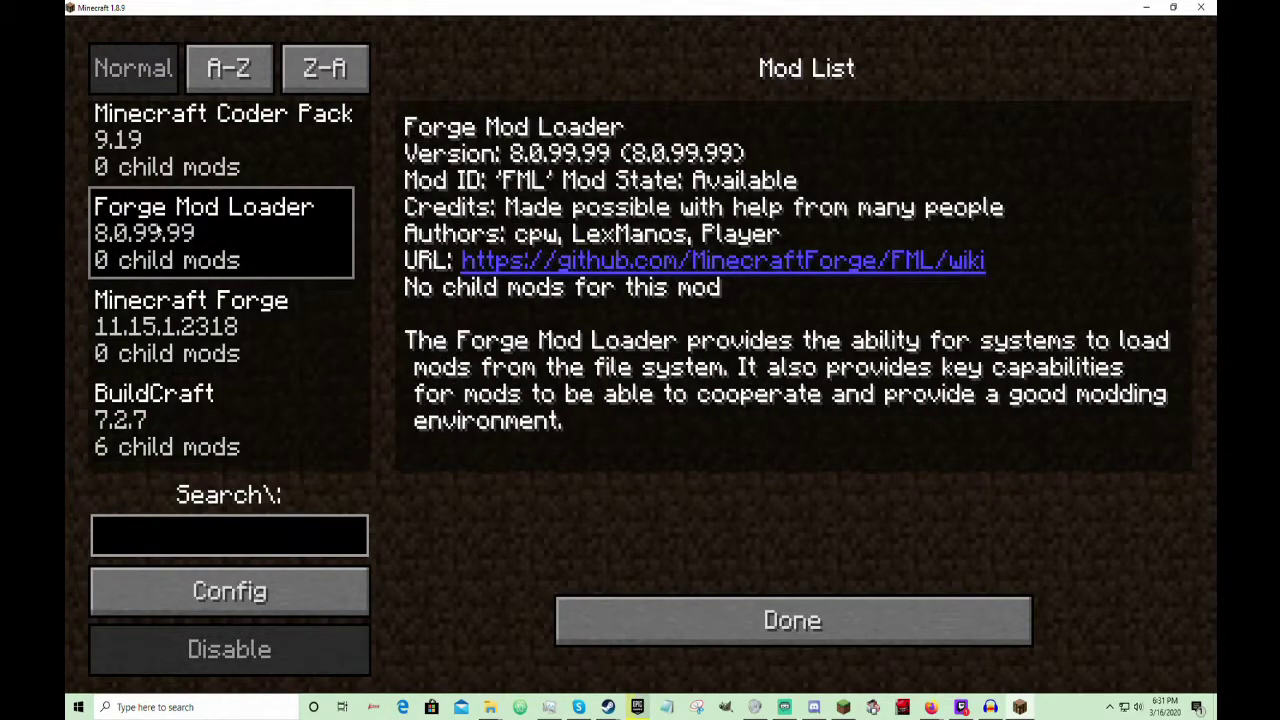
{"action": "left_click", "coordinate": [164, 167]}
{"action": "left_click", "coordinate": [167, 212]}
{"action": "left_click", "coordinate": [174, 308]}
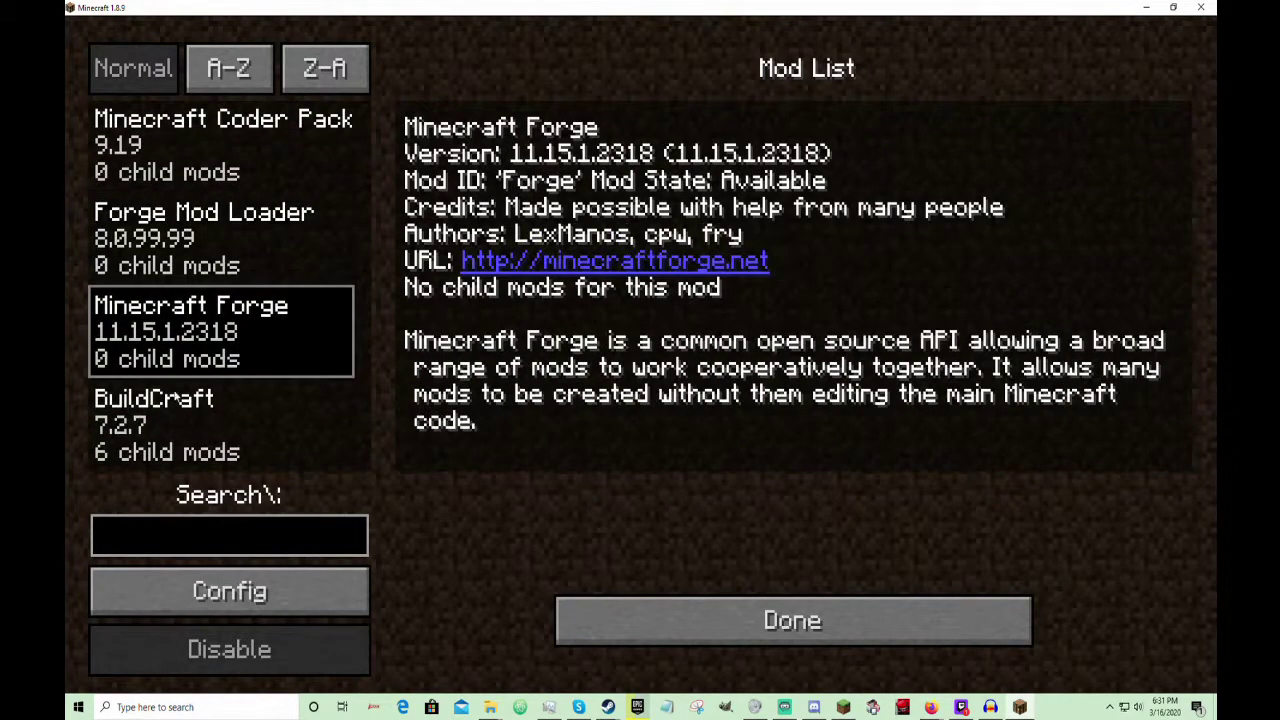
{"action": "left_click", "coordinate": [178, 400]}
{"action": "left_click", "coordinate": [640, 618]}
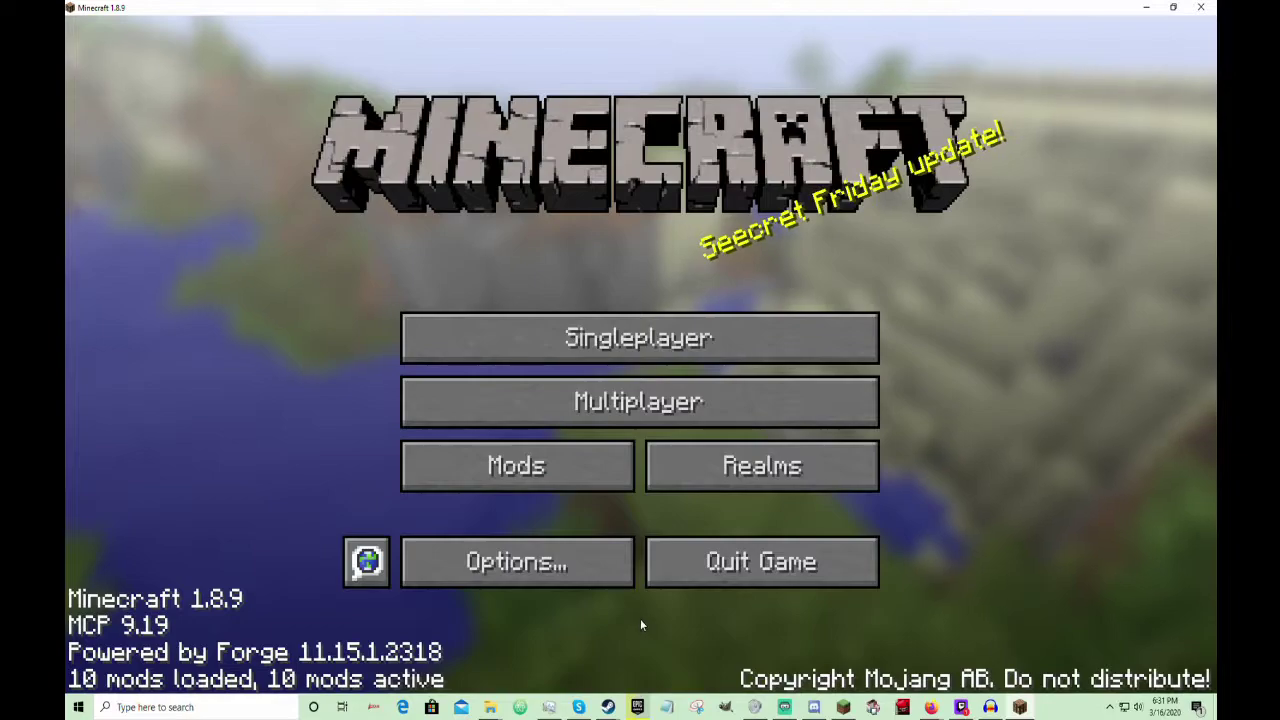
- Start creating a new singleplayer world and clear its default name
{"action": "left_click", "coordinate": [698, 357]}
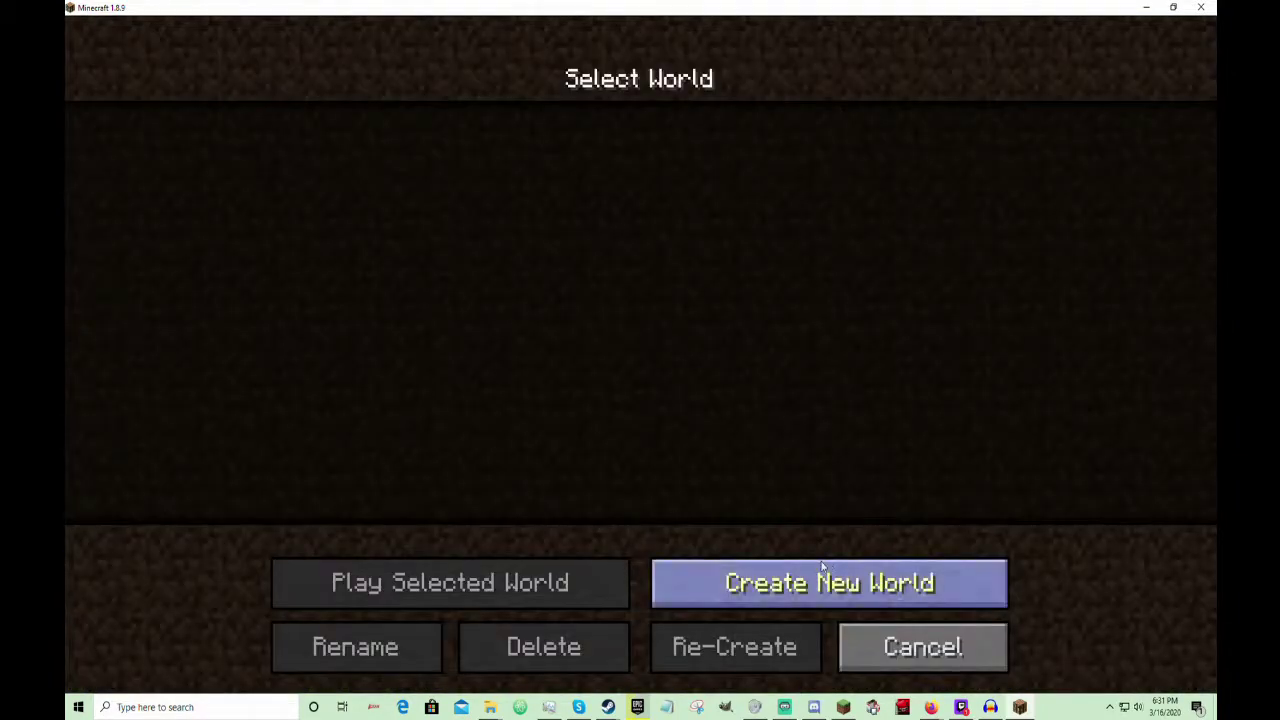
{"action": "left_click", "coordinate": [846, 578]}
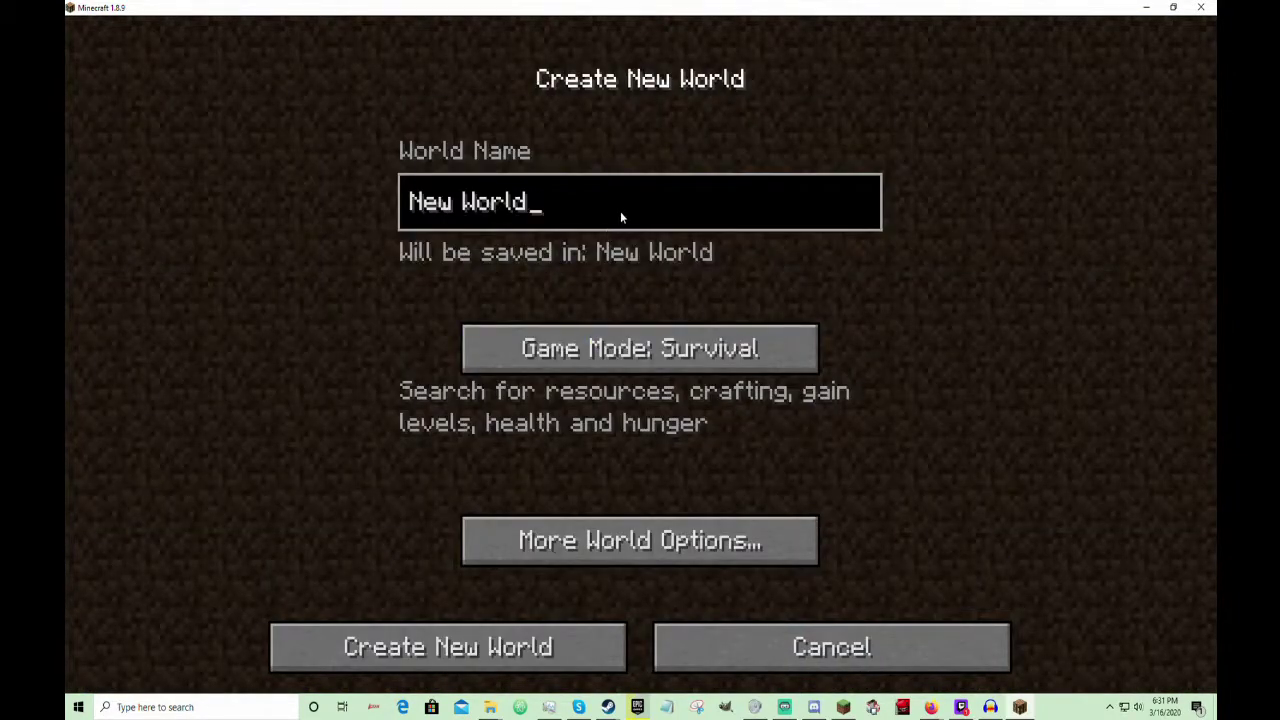
{"action": "key", "text": "BackSpace"}
{"action": "key", "text": "BackSpace"}
{"action": "key", "text": "BackSpace"}
{"action": "key", "text": "BackSpace"}
{"action": "key", "text": "BackSpace"}
{"action": "key", "text": "BackSpace"}
{"action": "key", "text": "BackSpace"}
{"action": "key", "text": "BackSpace"}
{"action": "key", "text": "BackSpace"}
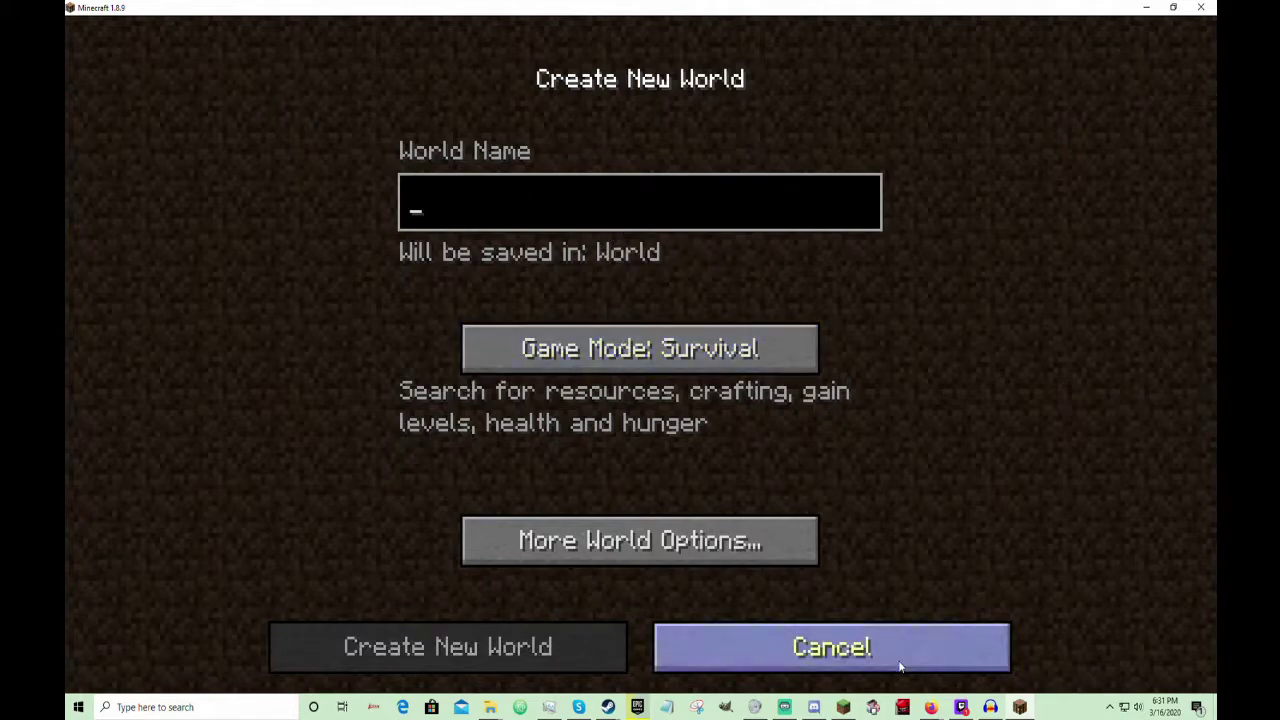
- Set the new world's game mode to Creative and its world type to Superflat
{"action": "left_click", "coordinate": [751, 368]}
{"action": "left_click", "coordinate": [713, 542]}
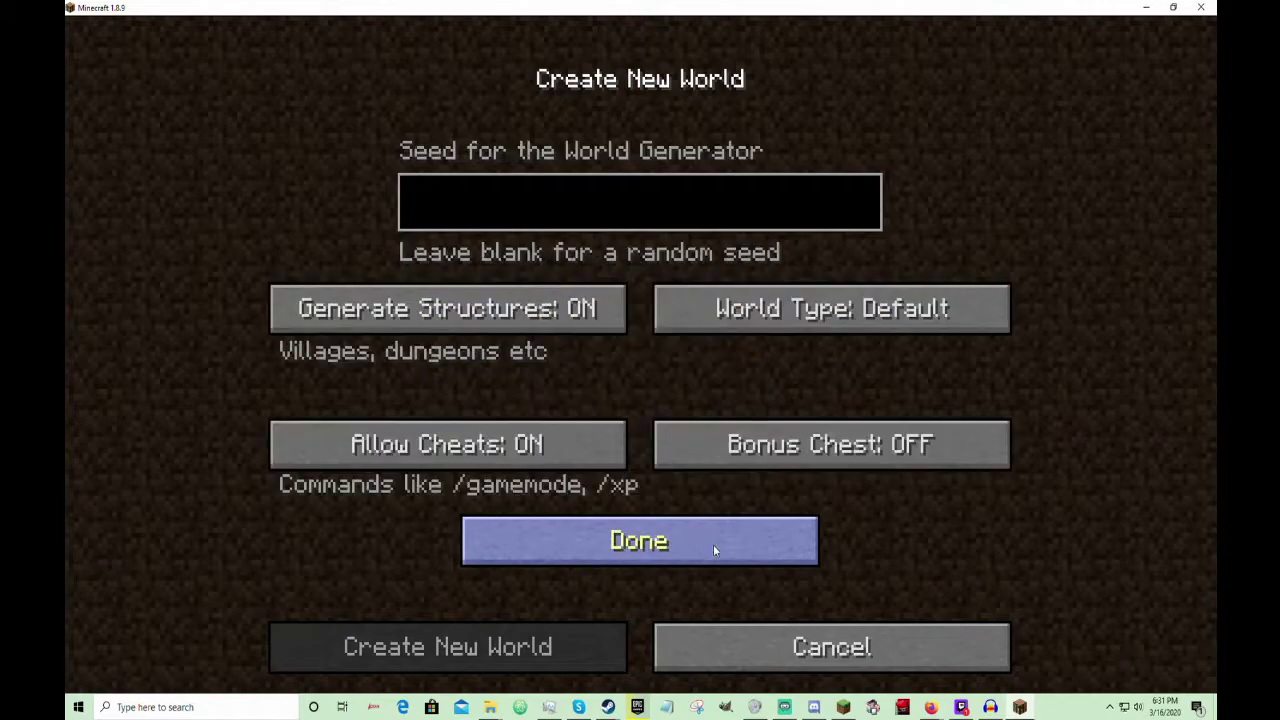
{"action": "left_click", "coordinate": [777, 316]}
{"action": "left_click", "coordinate": [777, 316]}
{"action": "left_click", "coordinate": [777, 316]}
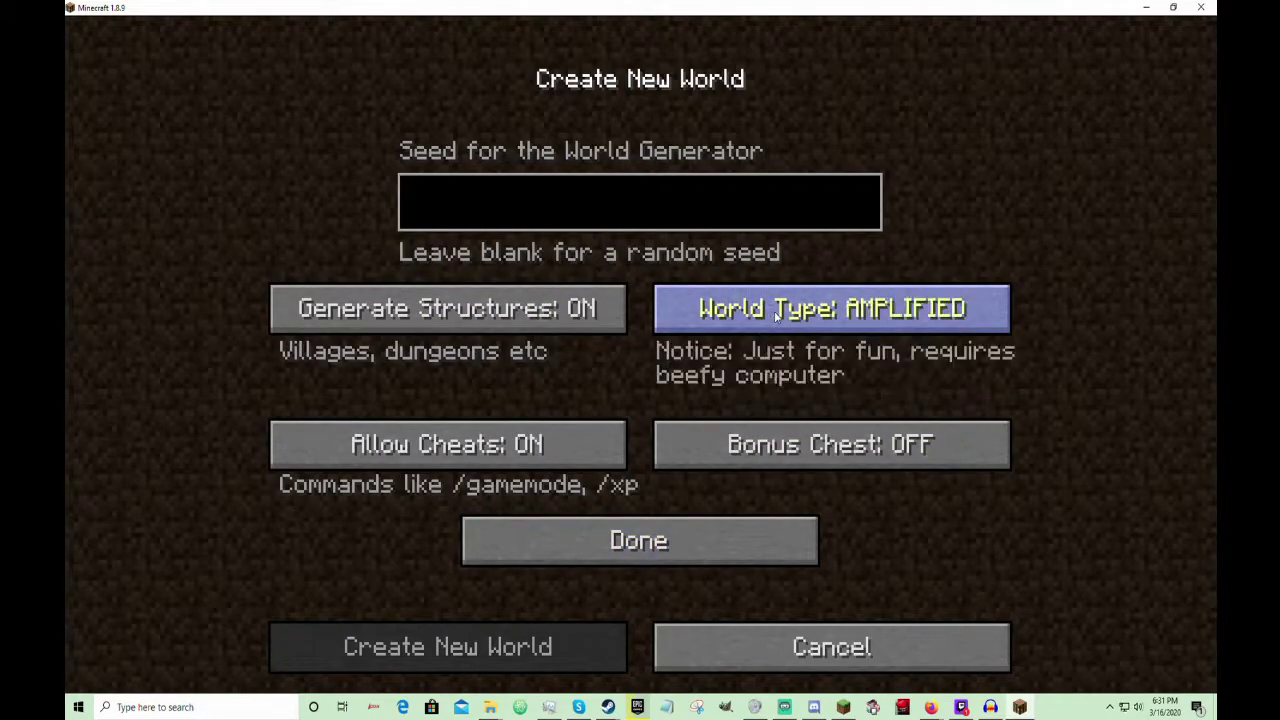
{"action": "left_click", "coordinate": [777, 316]}
{"action": "left_click", "coordinate": [777, 316]}
{"action": "left_click", "coordinate": [777, 316]}
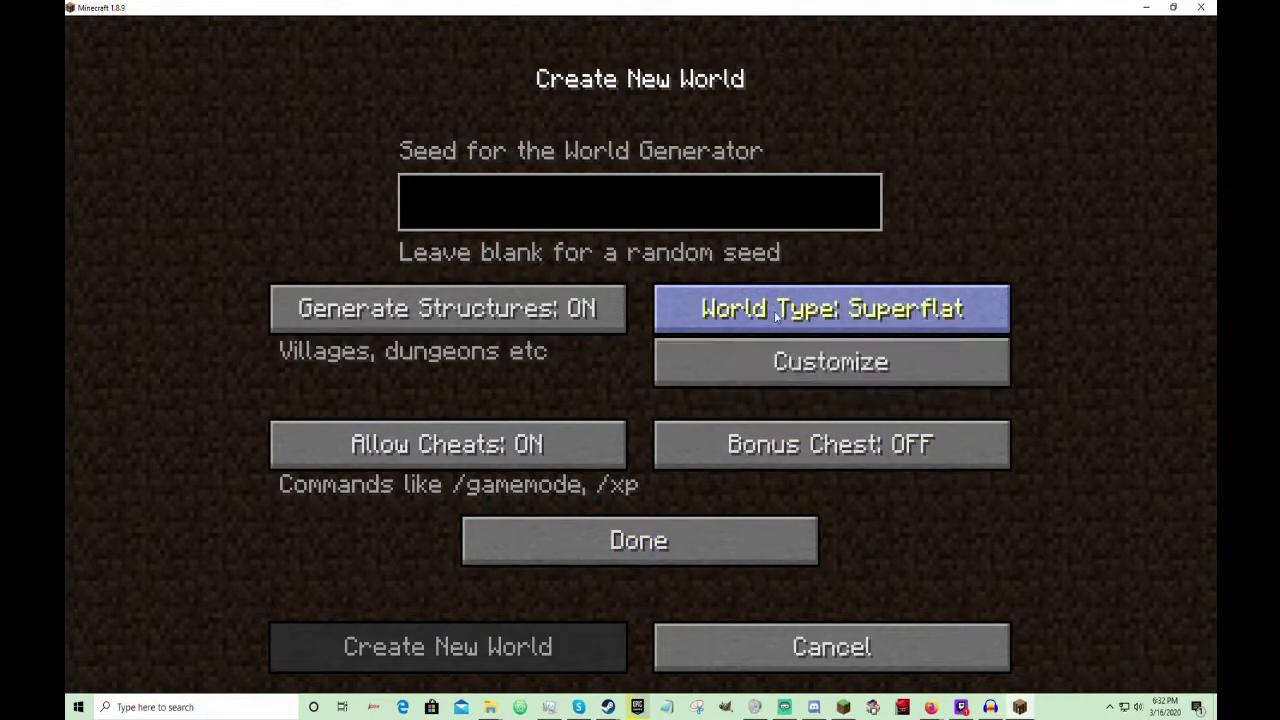
{"action": "left_click", "coordinate": [666, 562]}
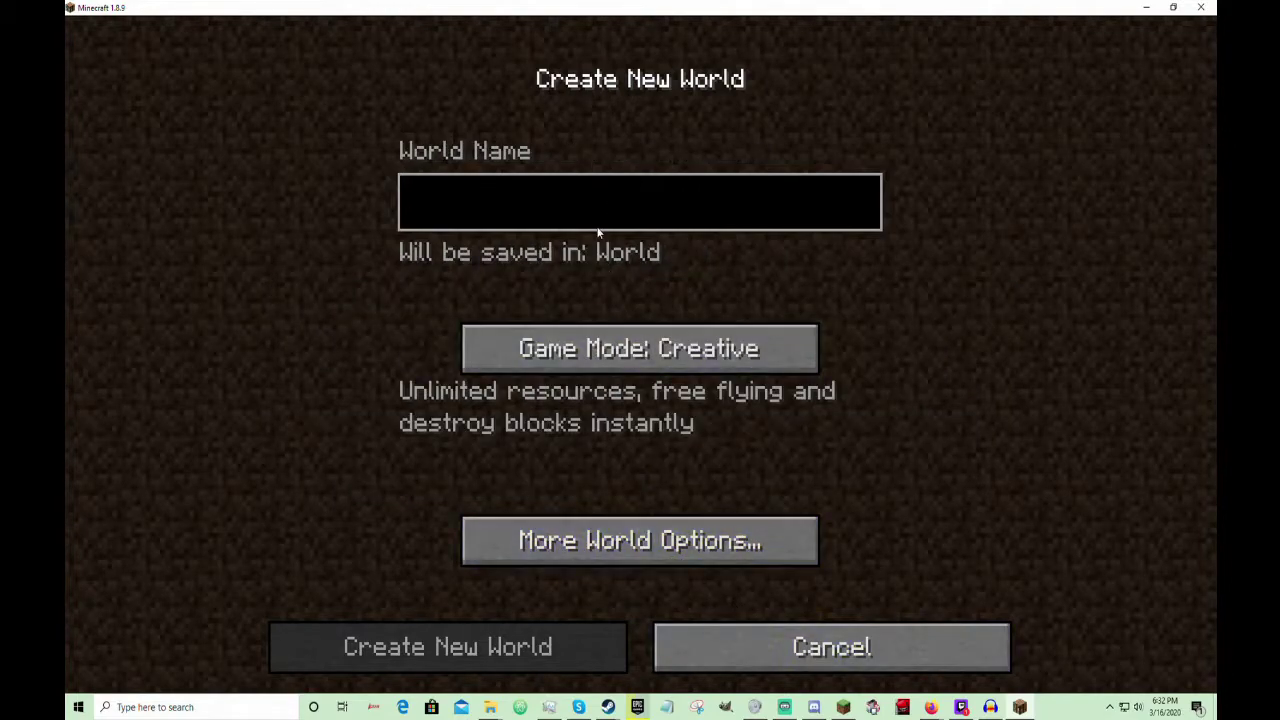
- Name the world TEST and create it
{"action": "type", "text": "E"}
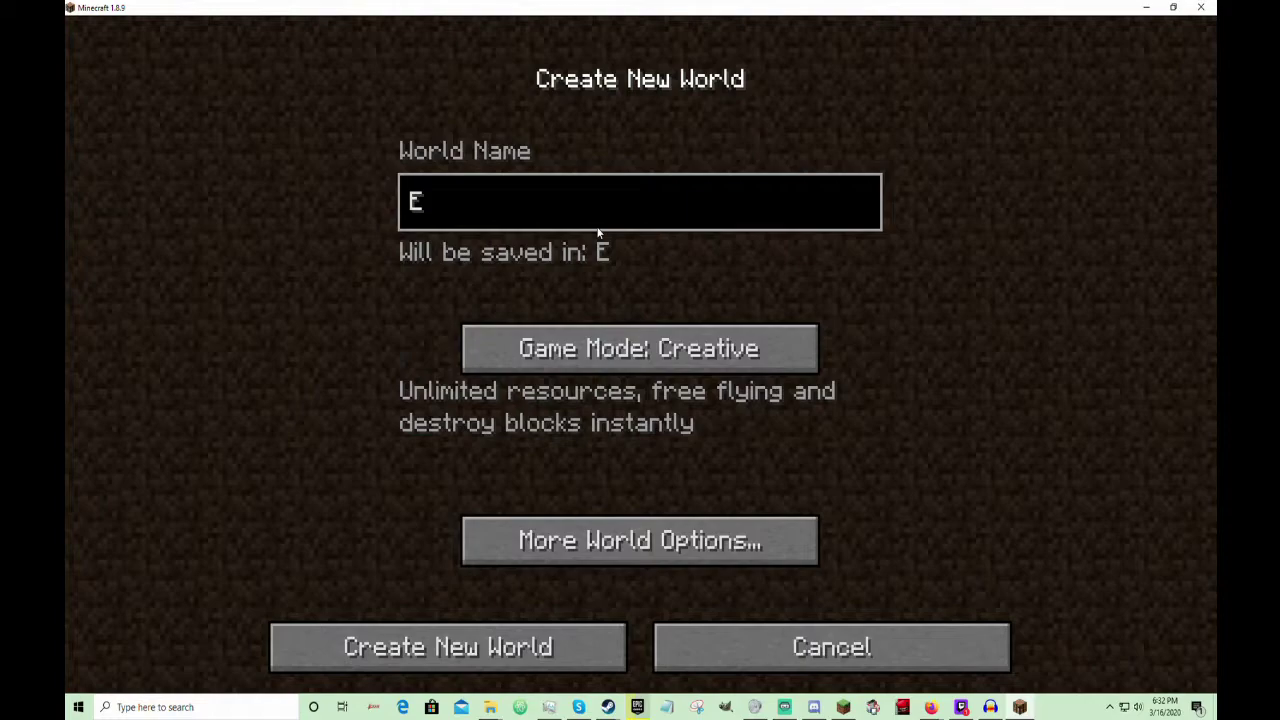
{"action": "key", "text": "BackSpace"}
{"action": "type", "text": "TEST"}
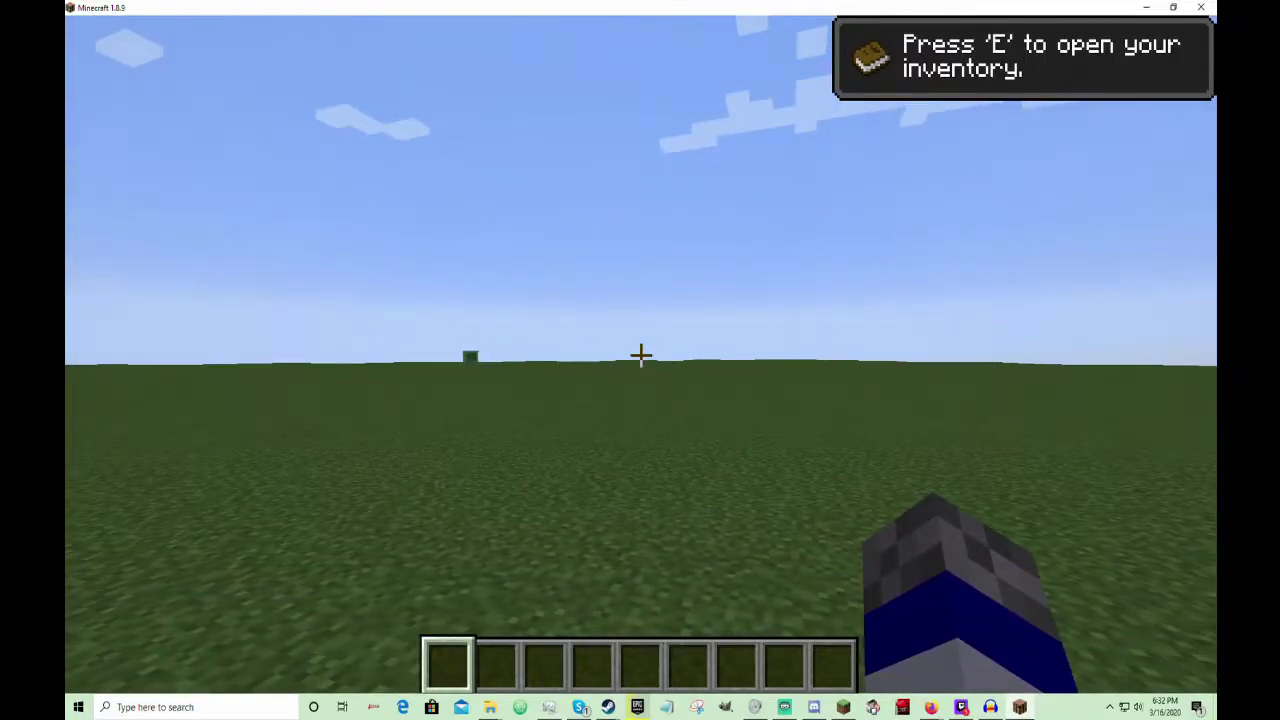
- Open the creative inventory and look through the BuildCraft items on its second page
{"action": "key", "text": "e"}
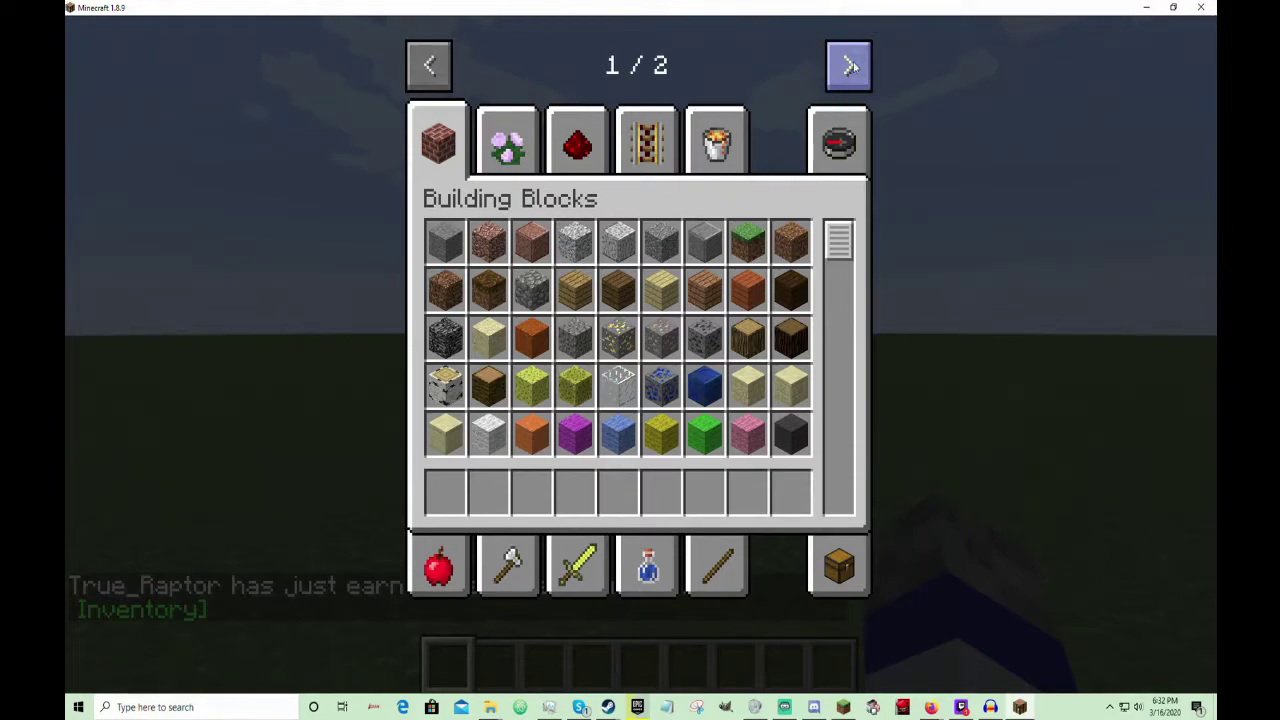
{"action": "left_click", "coordinate": [851, 66]}
{"action": "left_click", "coordinate": [432, 66]}
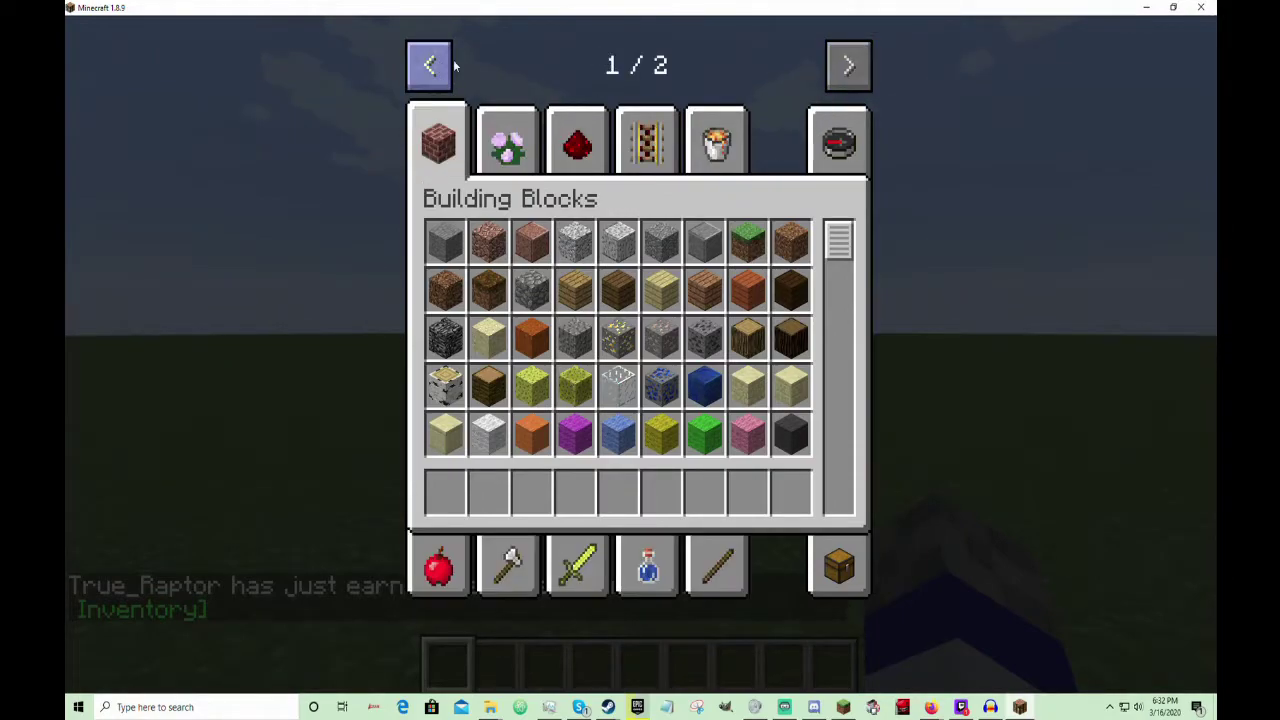
{"action": "left_click", "coordinate": [848, 64]}
{"action": "left_click", "coordinate": [434, 145]}
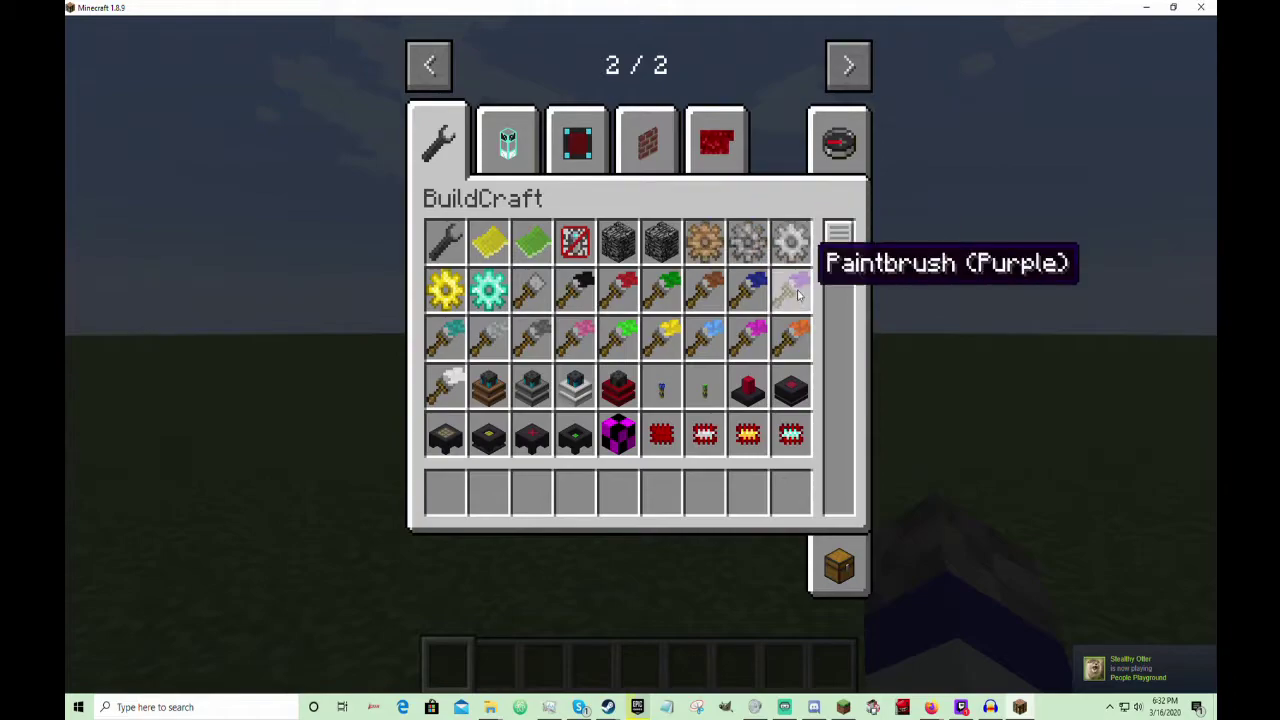
{"action": "scroll", "coordinate": [798, 293], "scroll_direction": "down", "scroll_amount": 3}
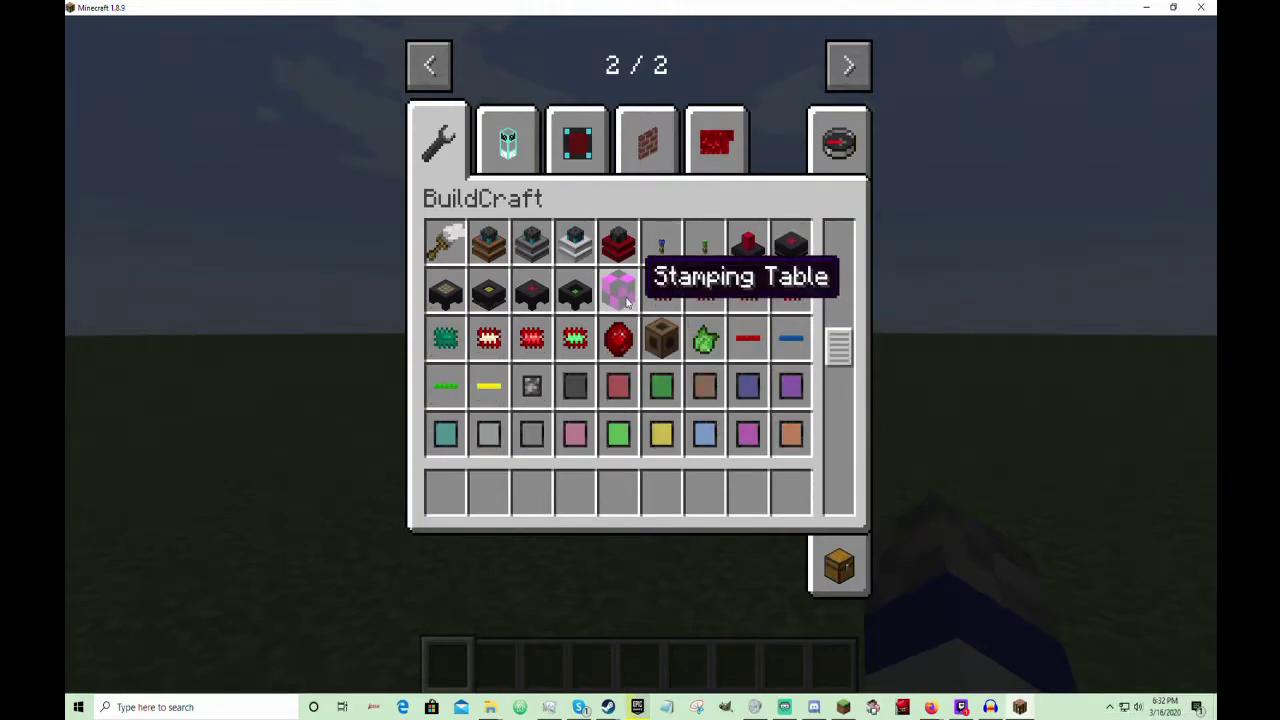
- Leave the inventory, save the world and quit to the title screen
{"action": "key", "text": "Escape"}
{"action": "key", "text": "Escape"}
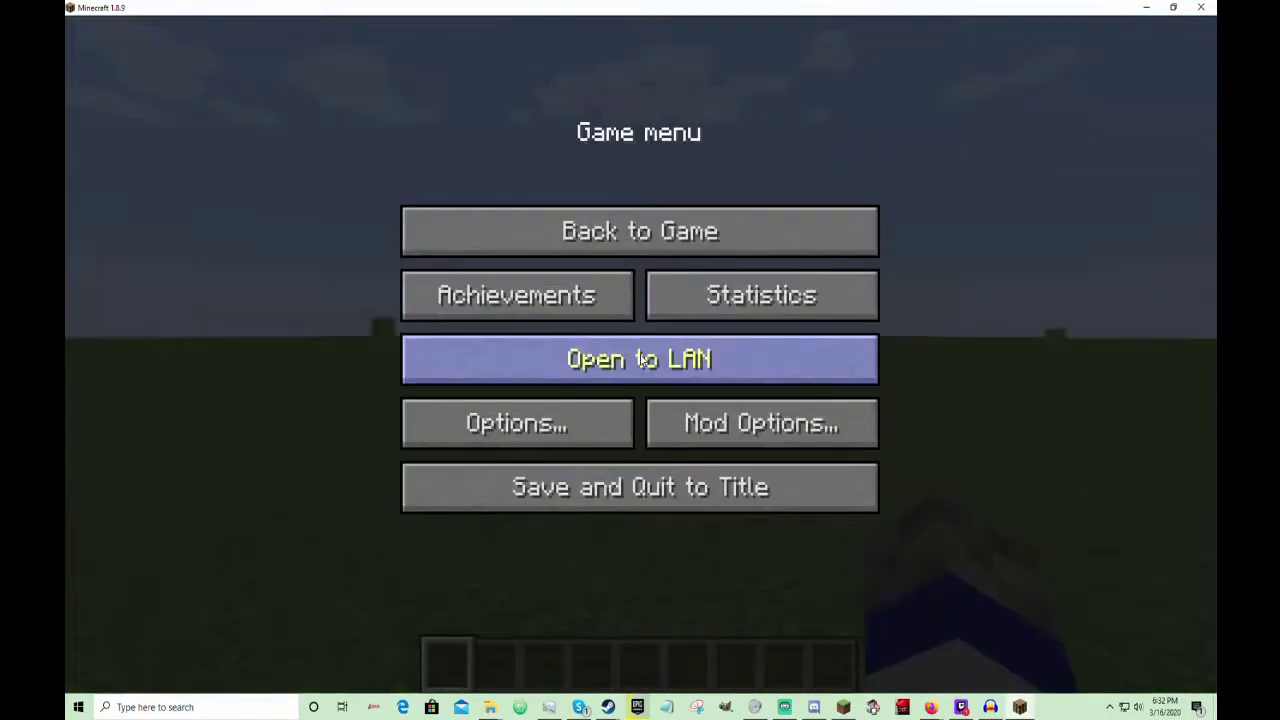
{"action": "left_click", "coordinate": [630, 486]}
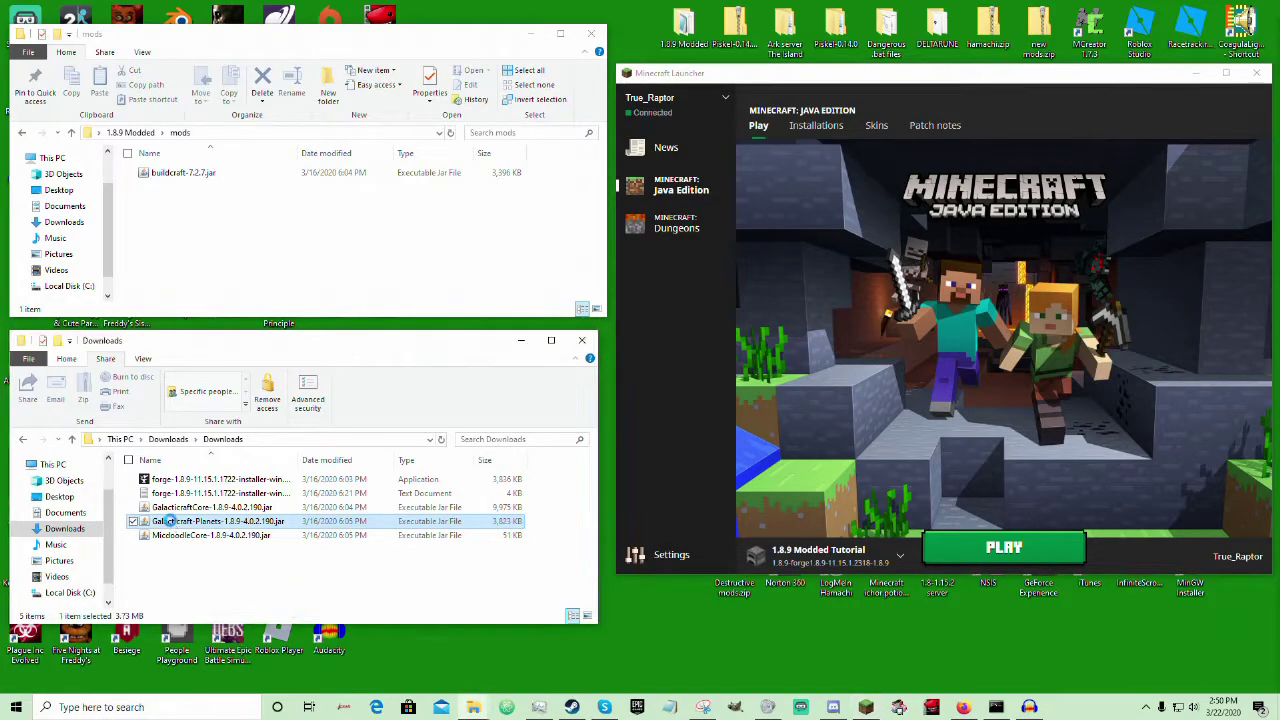
- Move Galacticraft-Planets-1.8.9-4.0.2.190.jar from Downloads into the mods folder, then launch the modded installation as a test and close it
{"action": "right_click", "coordinate": [170, 521]}
{"action": "left_click", "coordinate": [36, 427]}
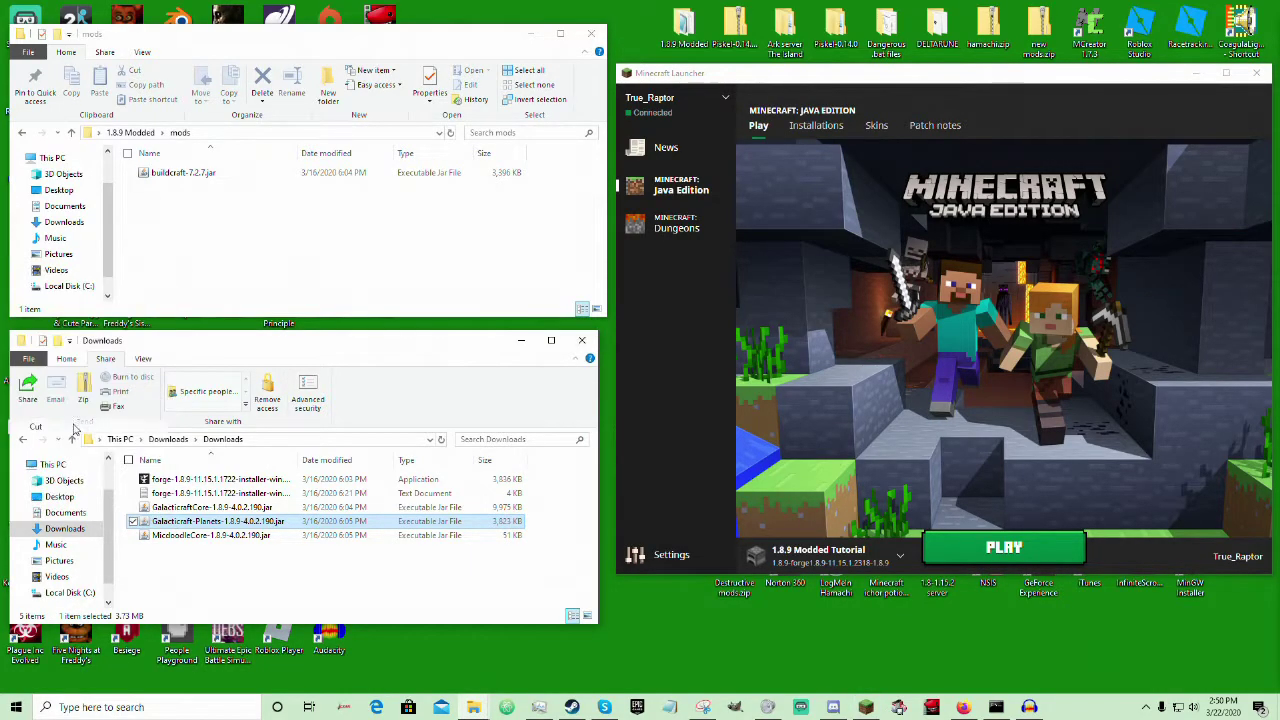
{"action": "right_click", "coordinate": [170, 259]}
{"action": "left_click", "coordinate": [50, 346]}
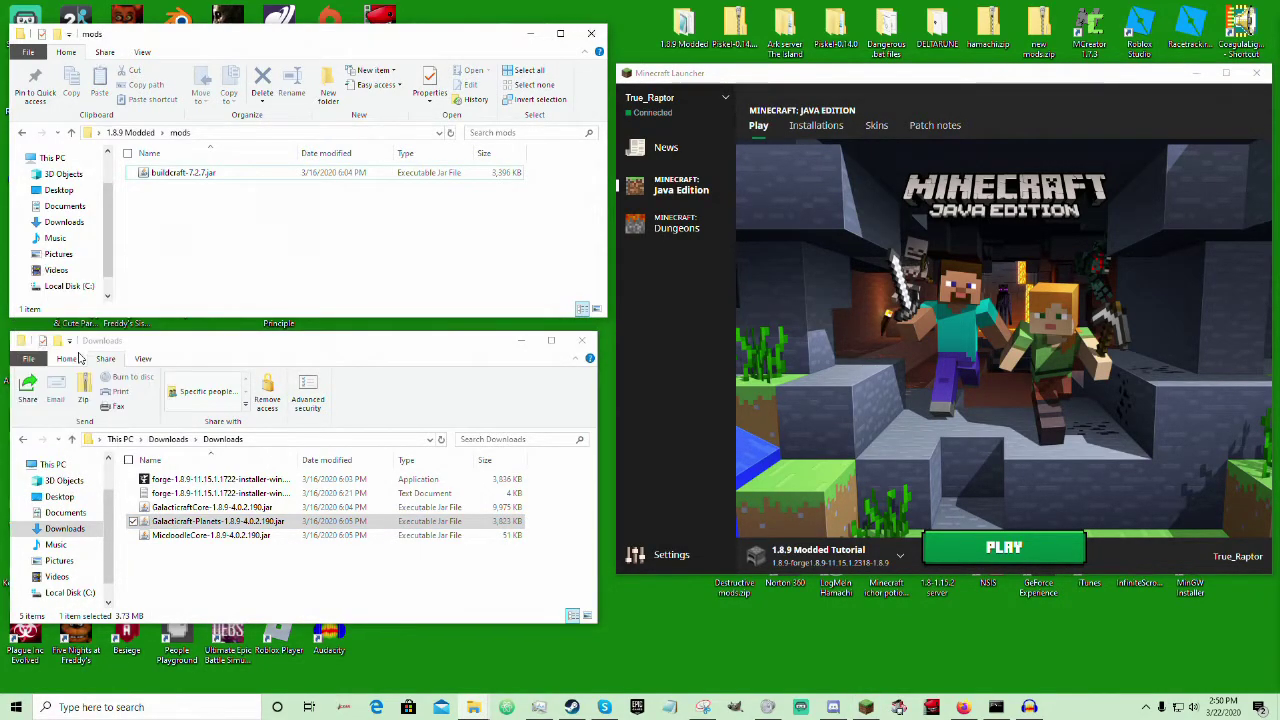
{"action": "left_click", "coordinate": [988, 556]}
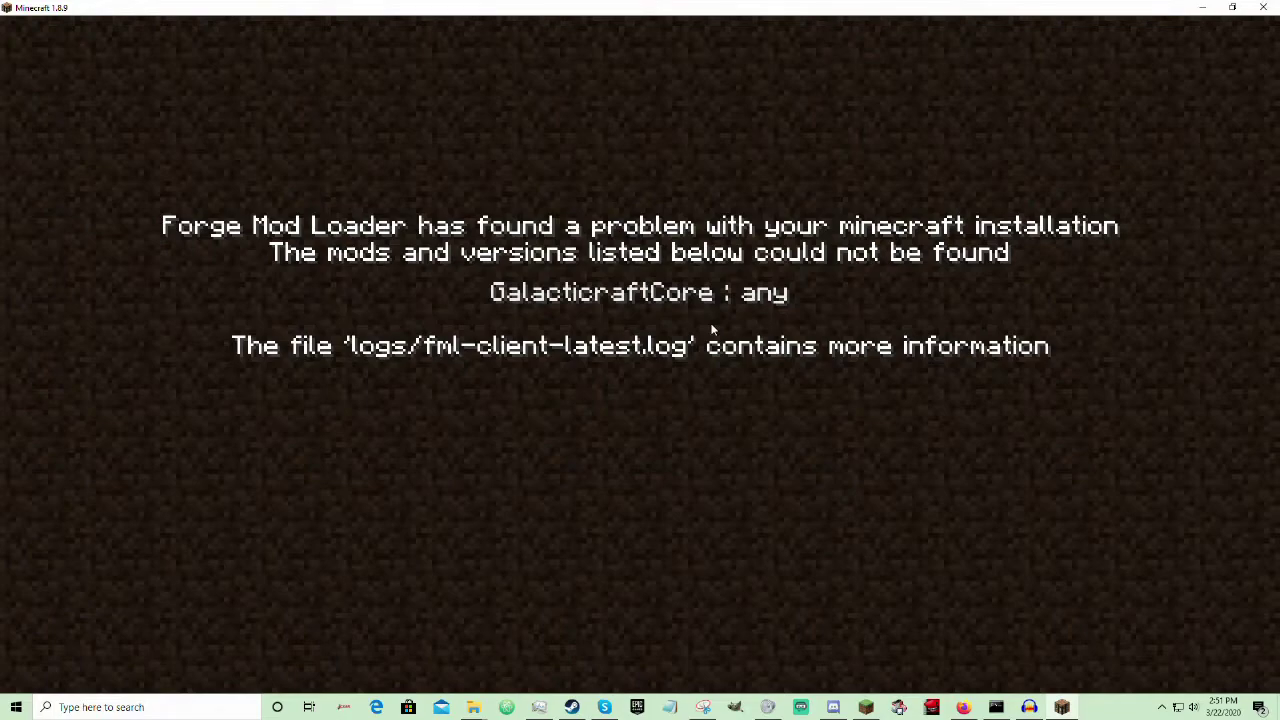
{"action": "left_click", "coordinate": [1272, 8]}
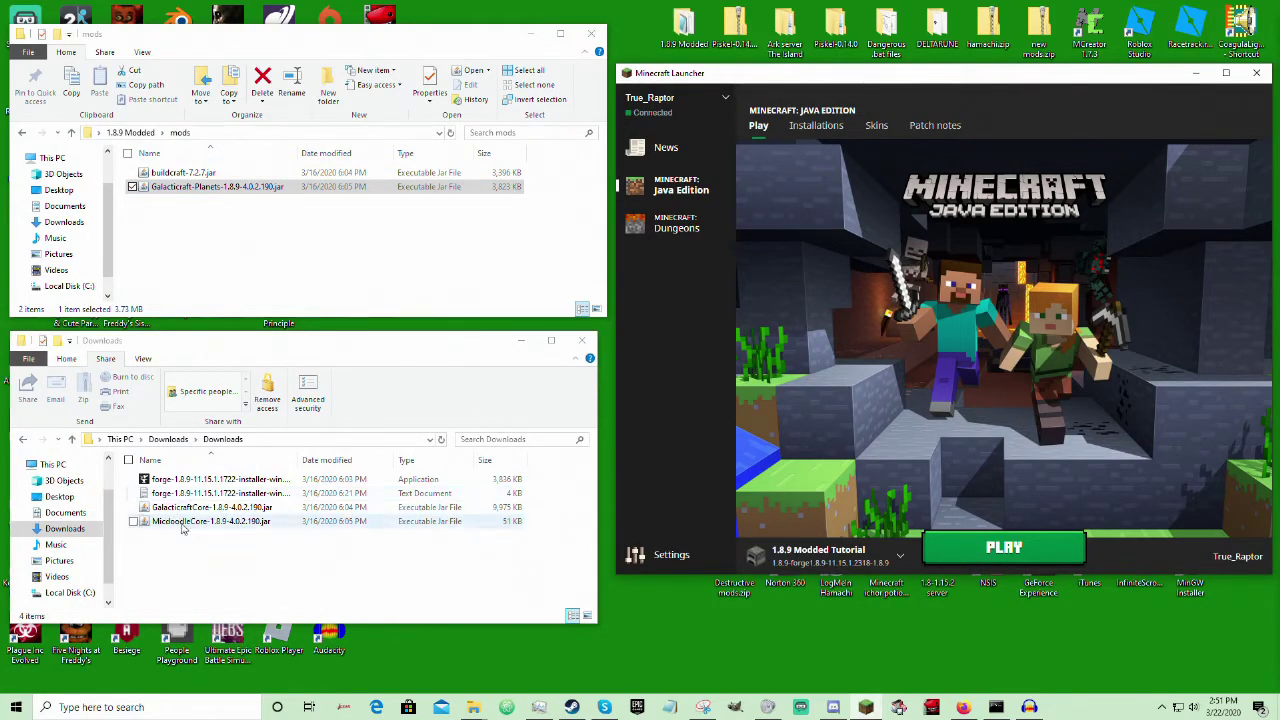
- Move GalacticraftCore-1.8.9-4.0.2.190.jar and MicdoodleCore-1.8.9-4.0.2.190.jar from Downloads into the 1.8.9 Modded mods folder
{"action": "left_click", "coordinate": [137, 510]}
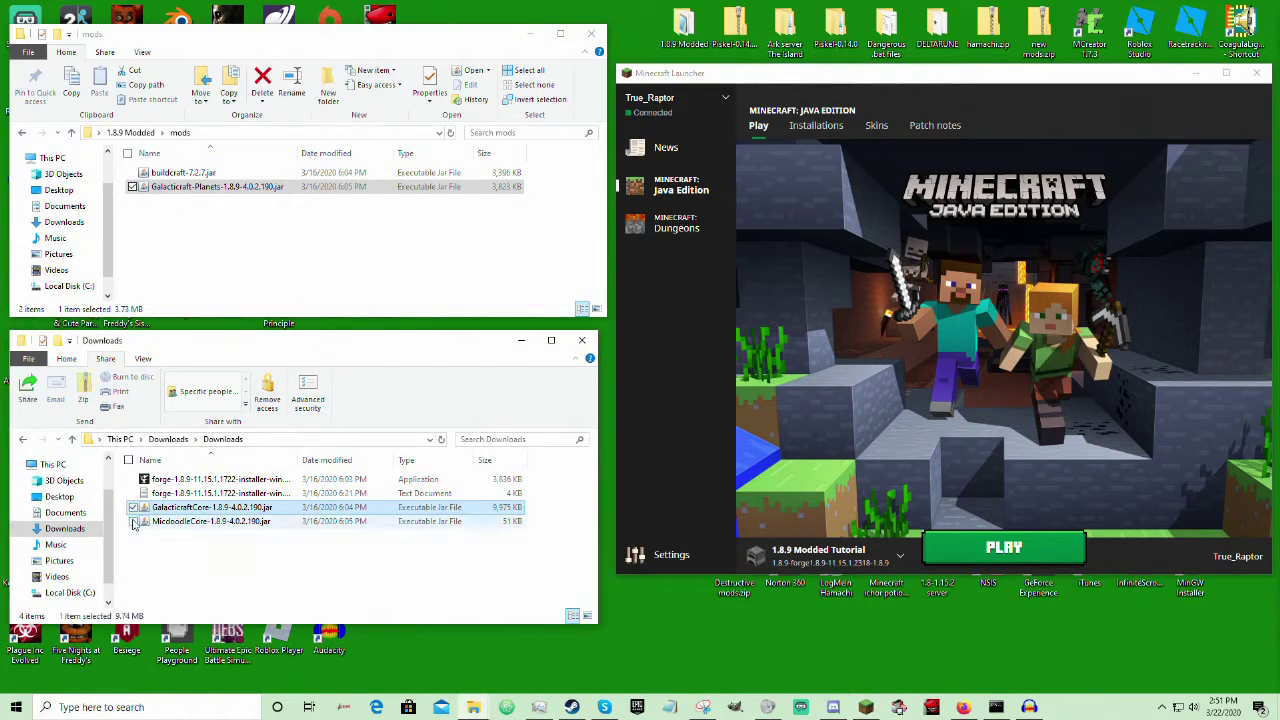
{"action": "left_click", "coordinate": [145, 284]}
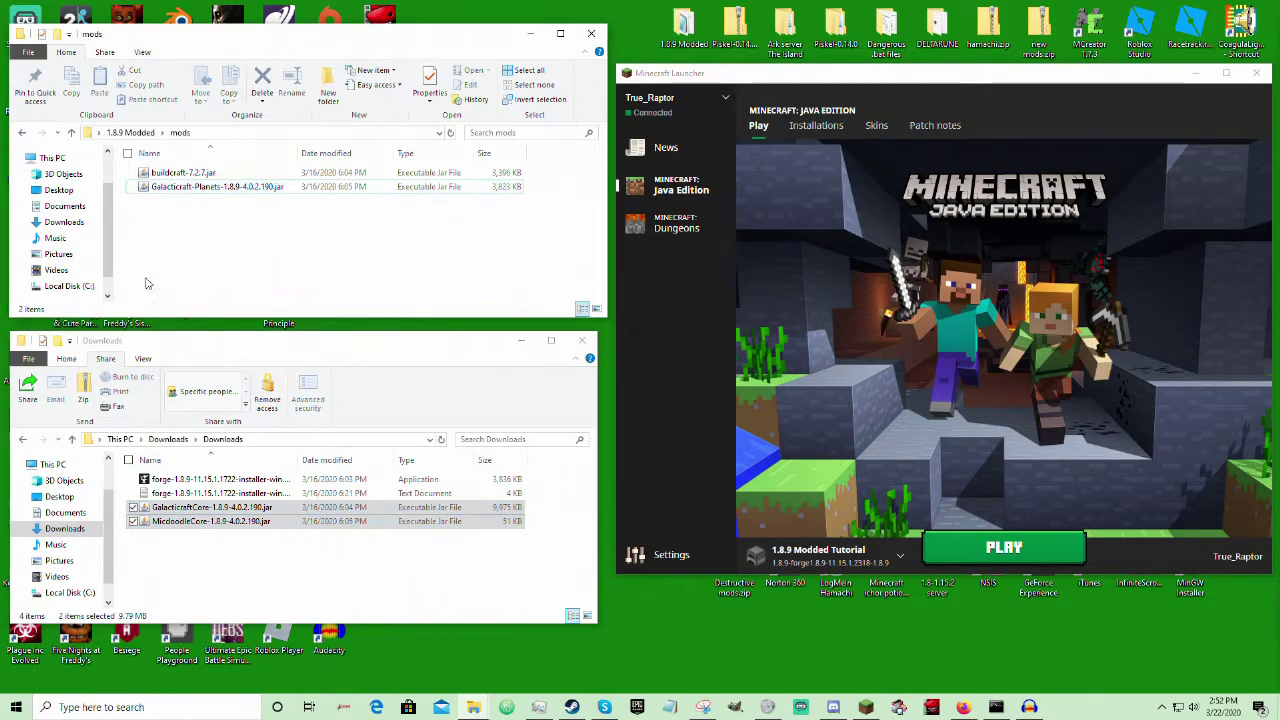
{"action": "right_click", "coordinate": [167, 520]}
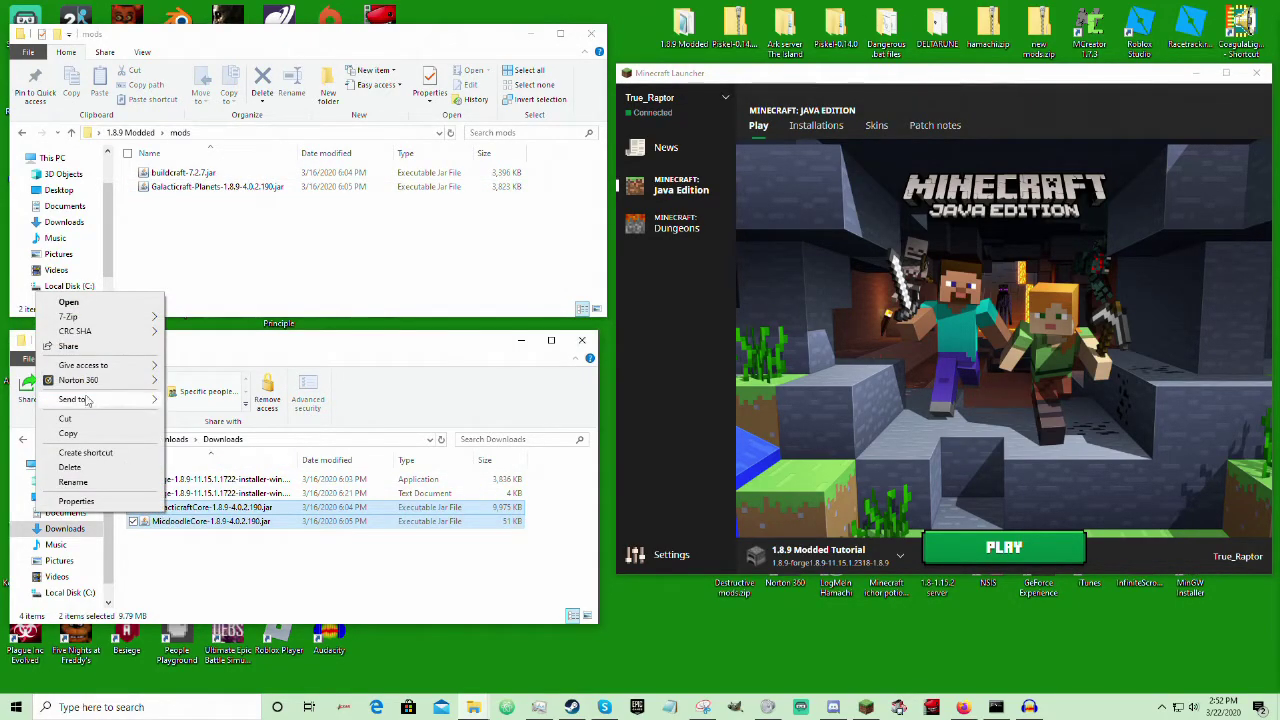
{"action": "left_click", "coordinate": [145, 335]}
{"action": "right_click", "coordinate": [184, 259]}
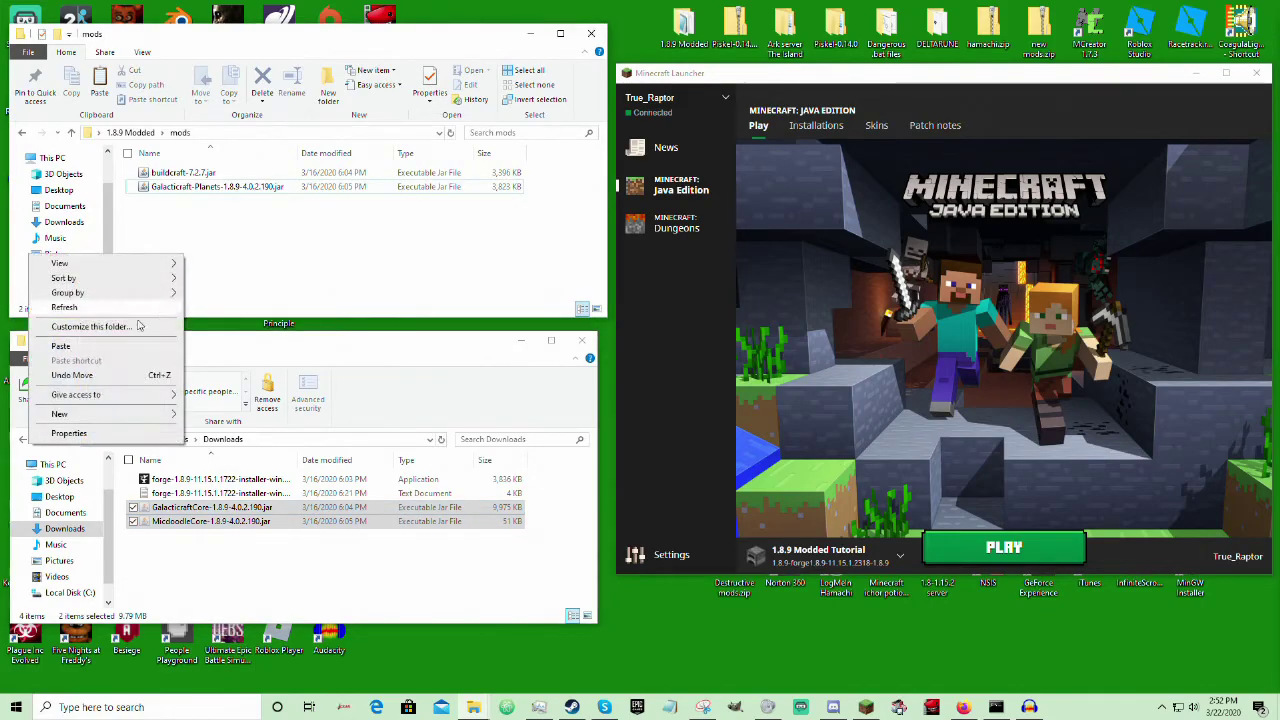
{"action": "left_click", "coordinate": [62, 346]}
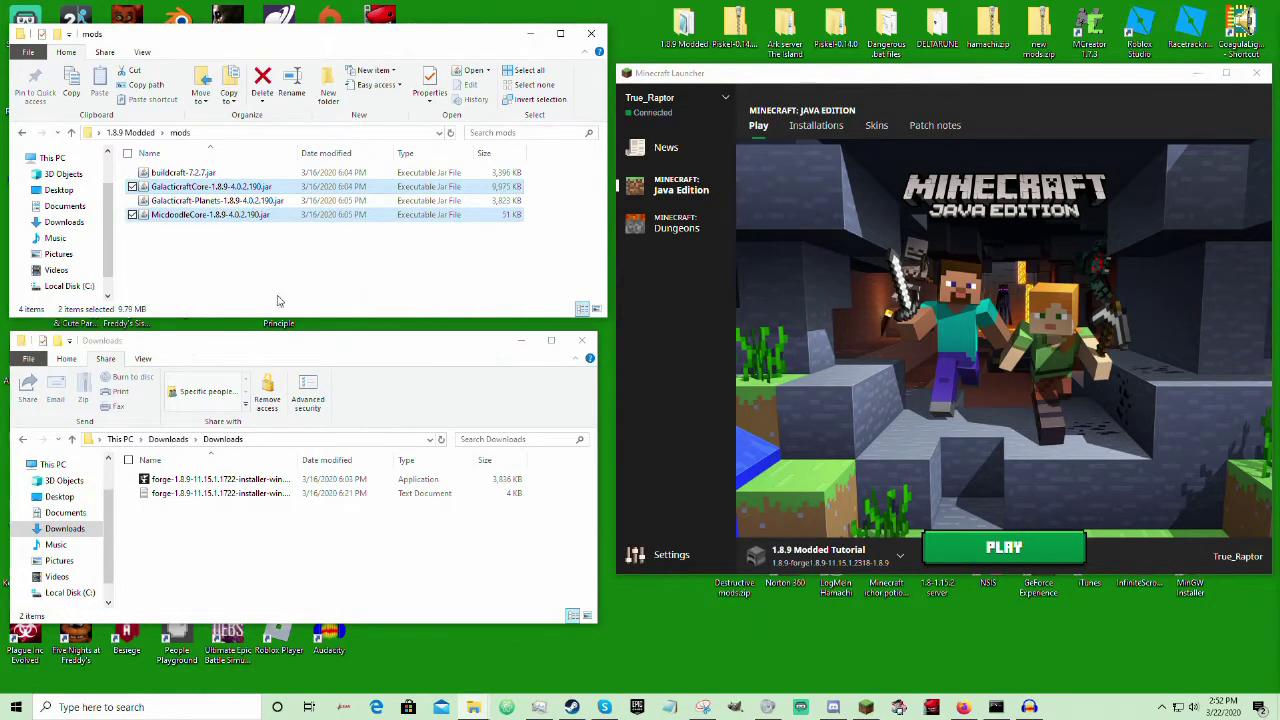
{"action": "left_click", "coordinate": [304, 275]}
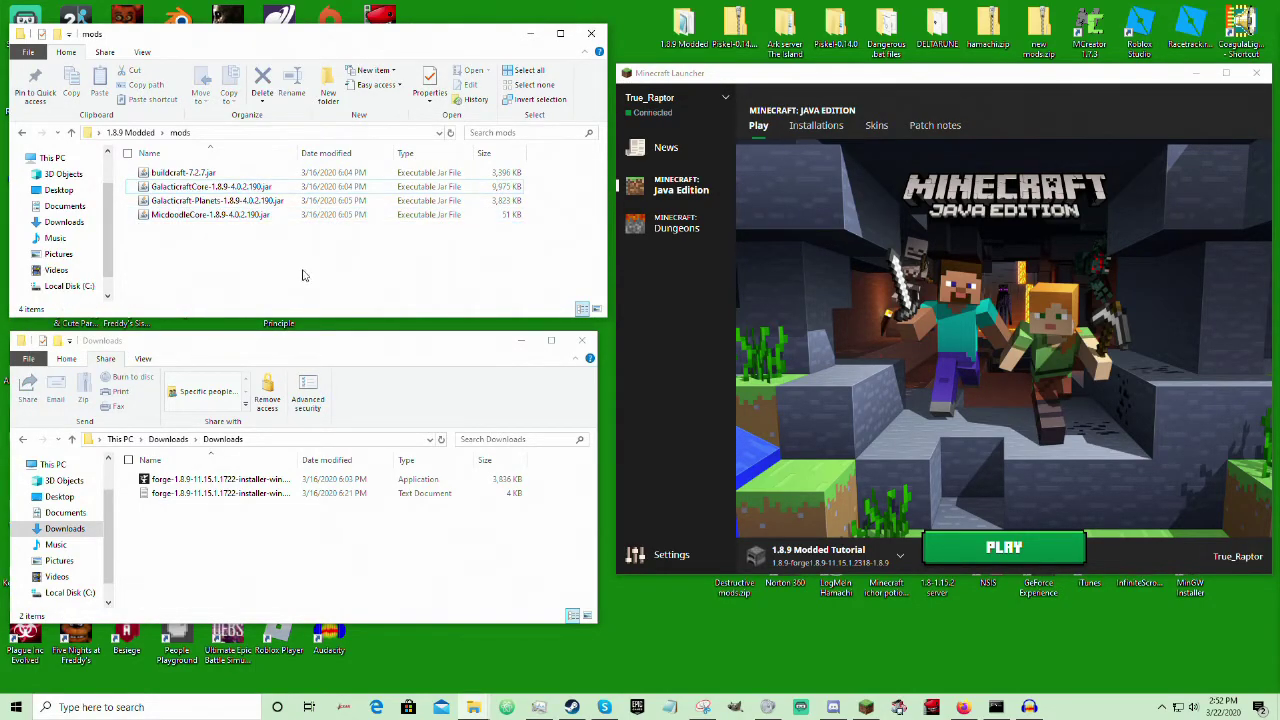
- Launch the 1.8.9 Modded Tutorial installation, maximize the game and load the TEST singleplayer world
{"action": "left_click", "coordinate": [958, 556]}
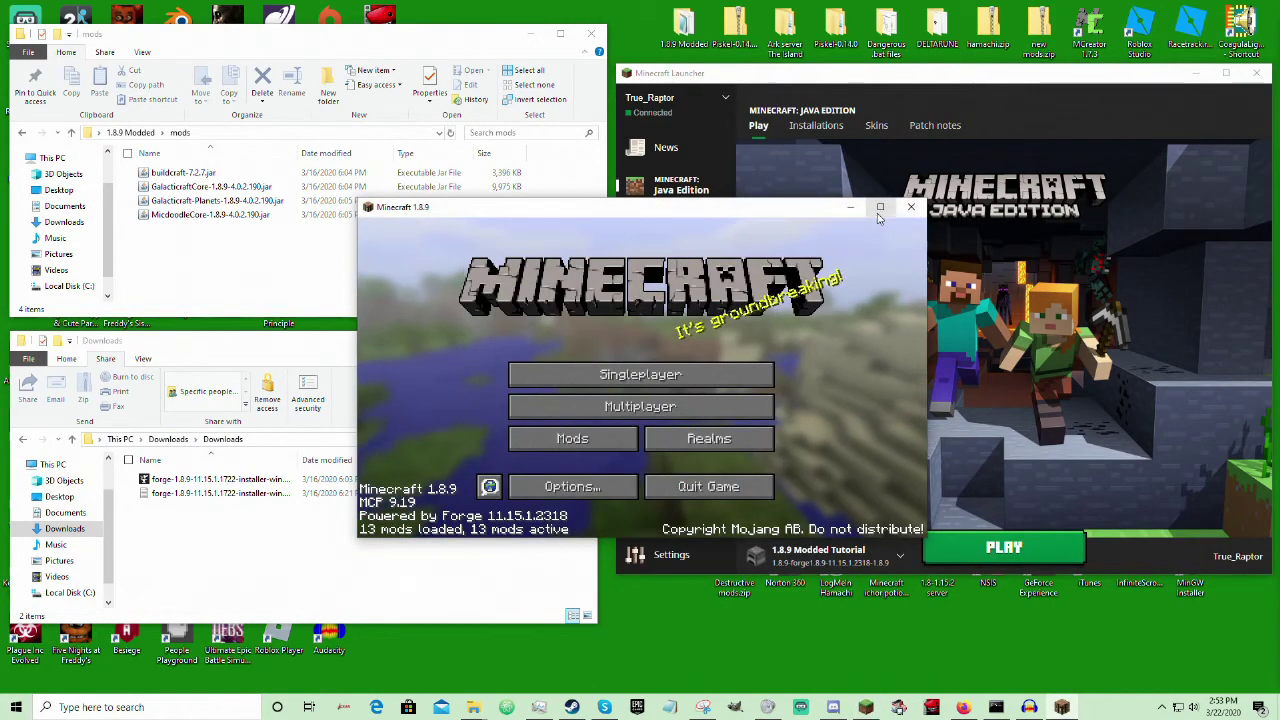
{"action": "left_click", "coordinate": [880, 208]}
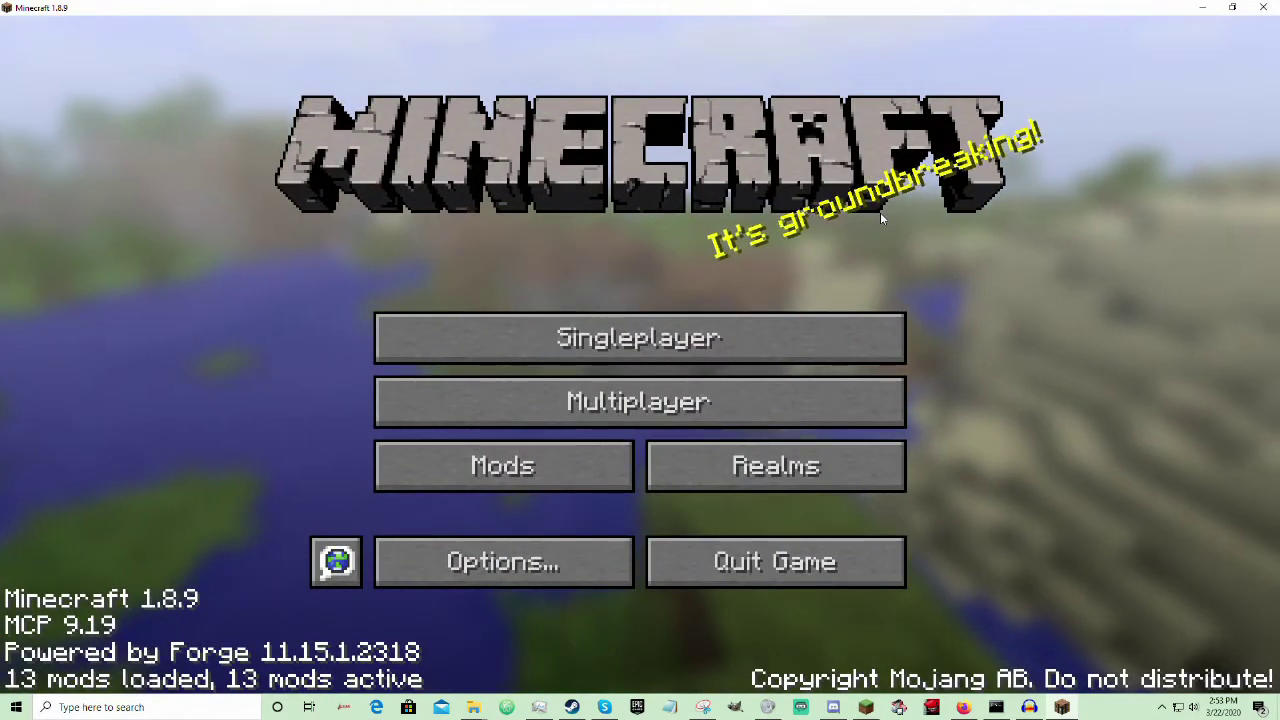
{"action": "left_click", "coordinate": [767, 330]}
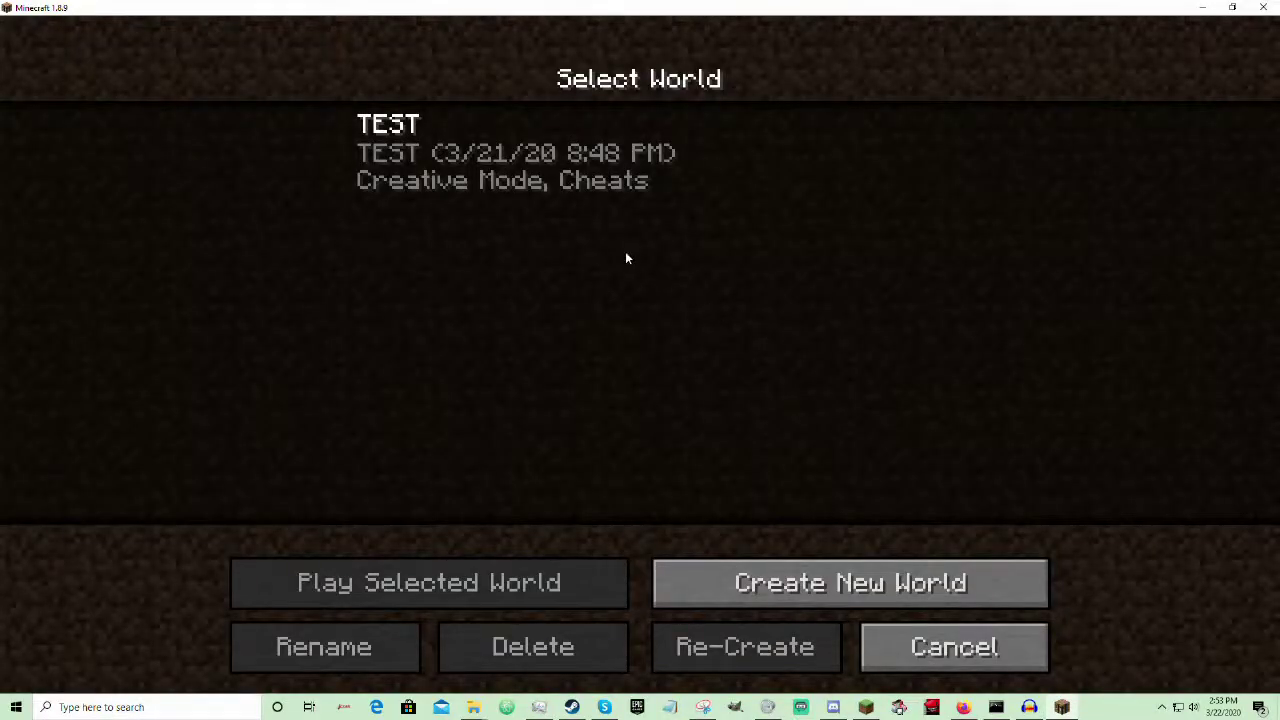
{"action": "left_click", "coordinate": [522, 193]}
{"action": "left_click", "coordinate": [483, 569]}
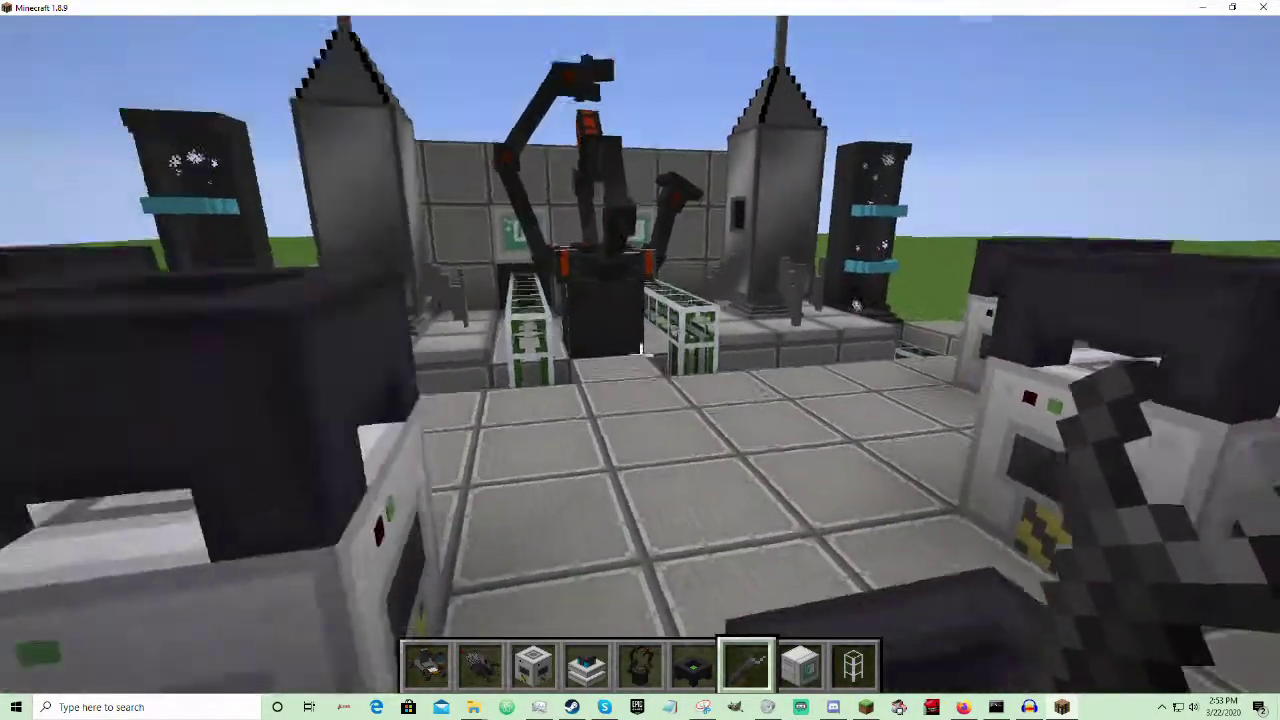
{"action": "key", "text": "e"}
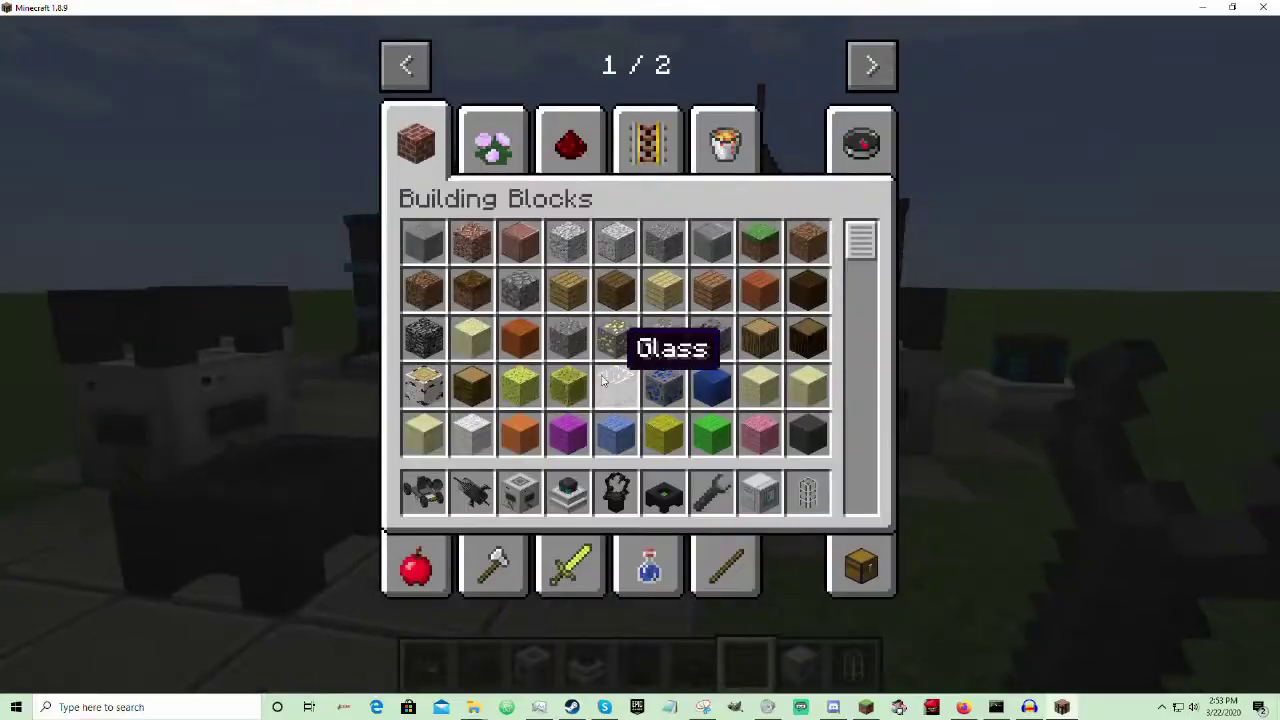
{"action": "left_click", "coordinate": [861, 567]}
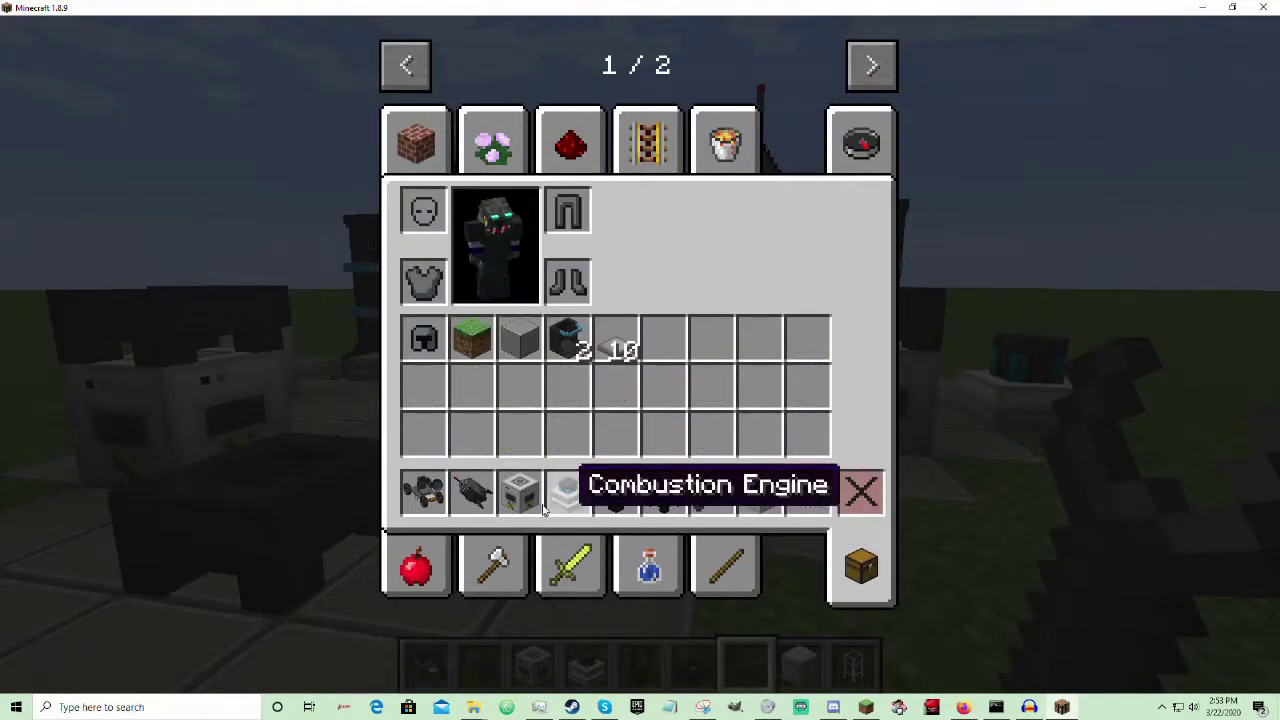
{"action": "left_click", "coordinate": [428, 485]}
{"action": "left_click", "coordinate": [423, 495]}
{"action": "left_click", "coordinate": [424, 492]}
{"action": "left_click", "coordinate": [426, 440]}
{"action": "left_click", "coordinate": [466, 491]}
{"action": "left_click", "coordinate": [458, 450]}
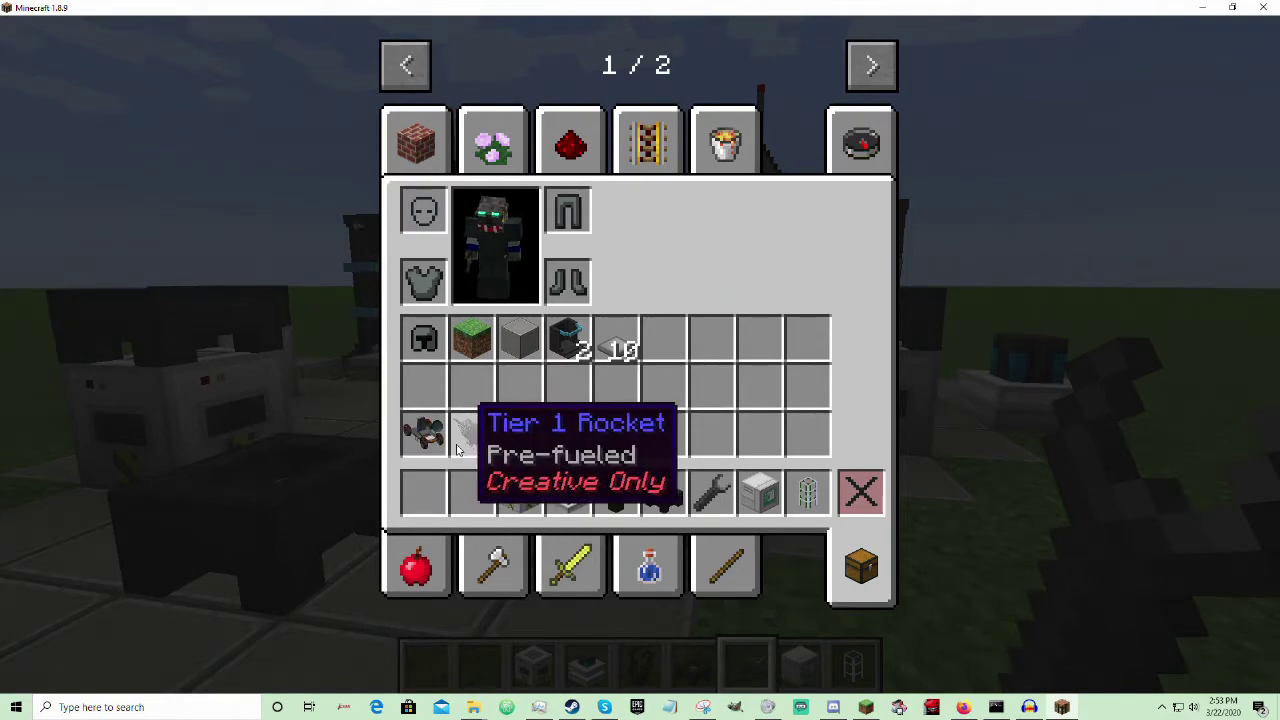
{"action": "left_click", "coordinate": [460, 435]}
{"action": "left_click", "coordinate": [470, 492]}
{"action": "left_click", "coordinate": [423, 437]}
{"action": "left_click", "coordinate": [423, 490]}
{"action": "key", "text": "e"}
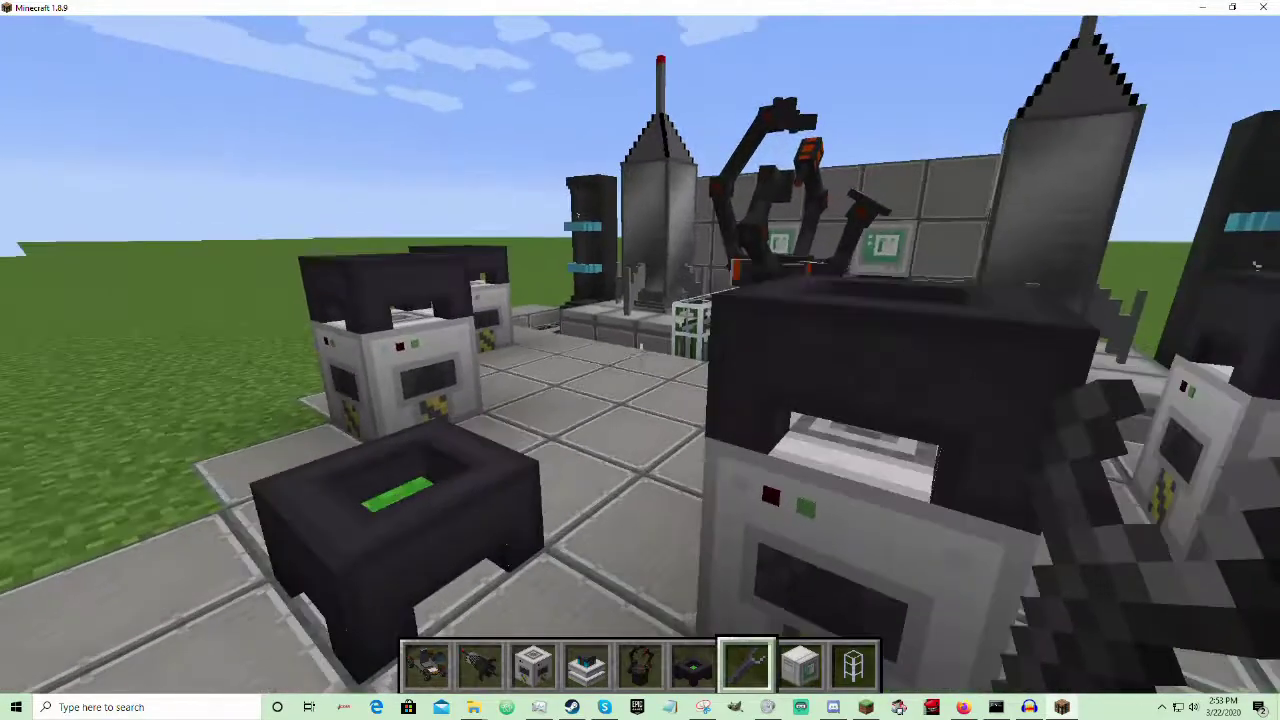
- Walk around the launch site to examine the rockets, robotic arms and machines
{"action": "key", "text": "w"}
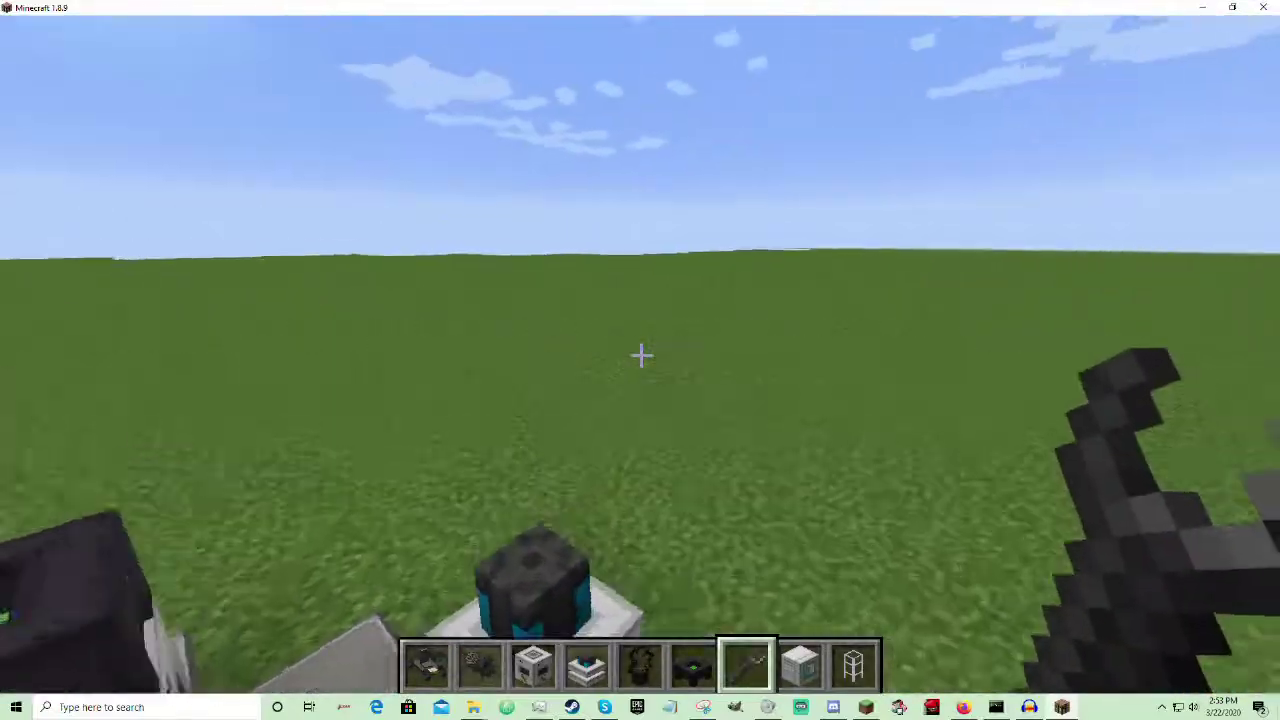
{"action": "key", "text": "w"}
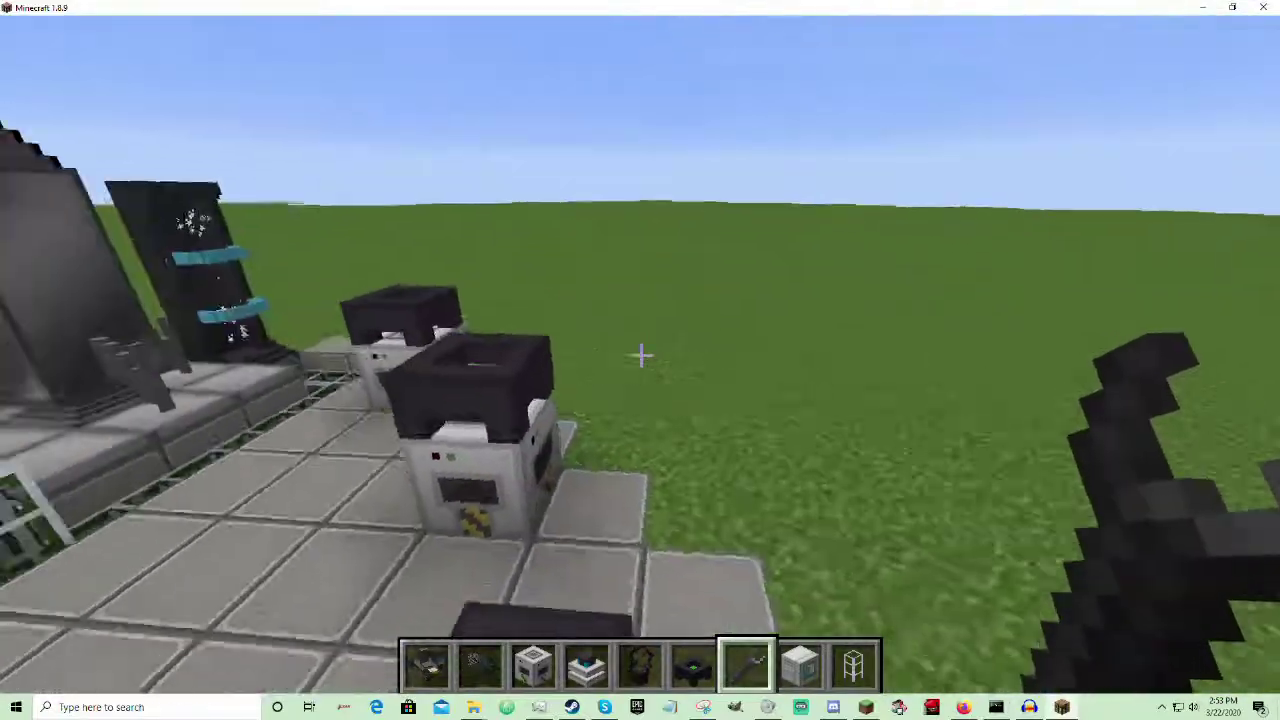
{"action": "key", "text": "w"}
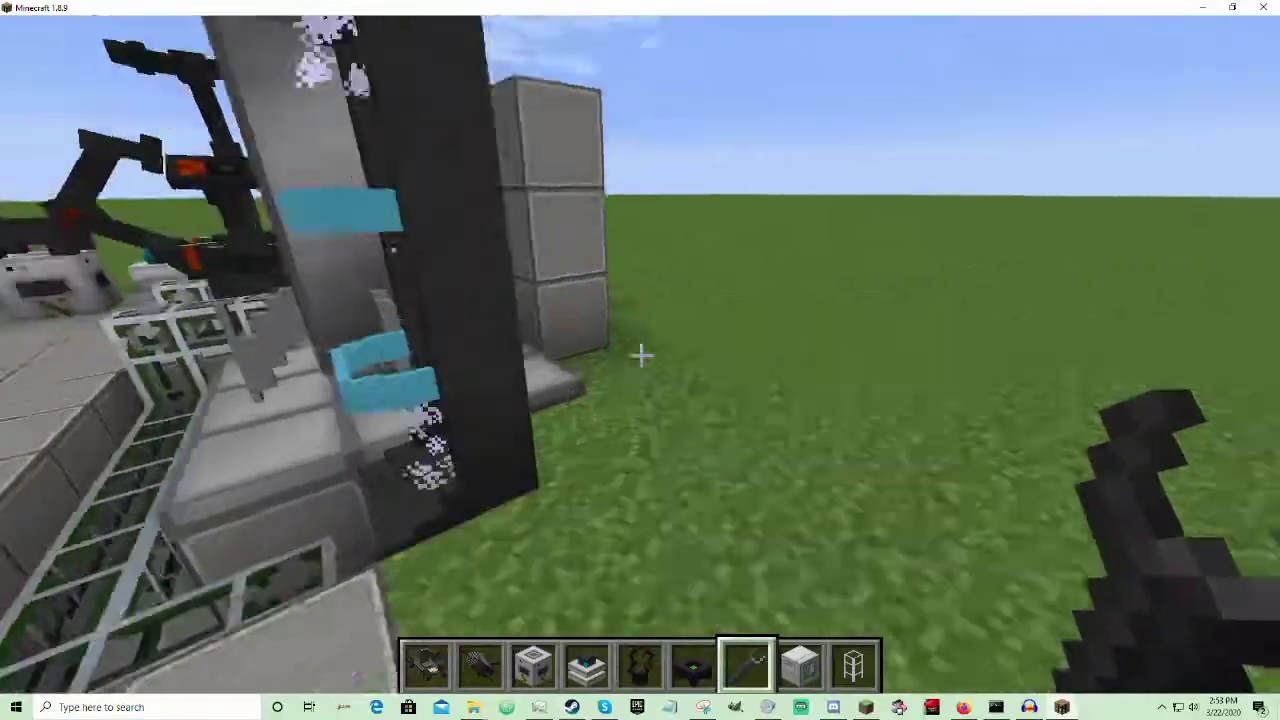
- Empty the hotbar by moving its items into the main inventory, and move back around the machines
{"action": "key", "text": "e"}
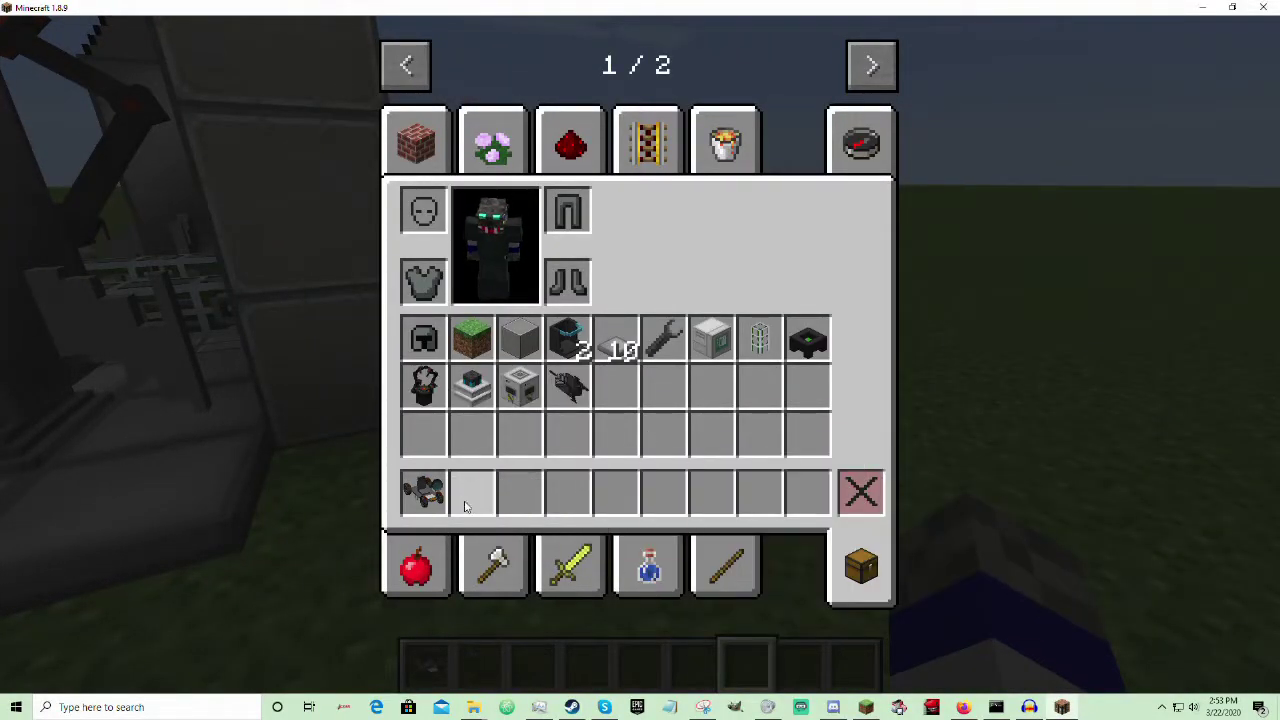
{"action": "key", "text": "e"}
{"action": "key", "text": "w"}
{"action": "key", "text": "space"}
{"action": "key", "text": "w"}
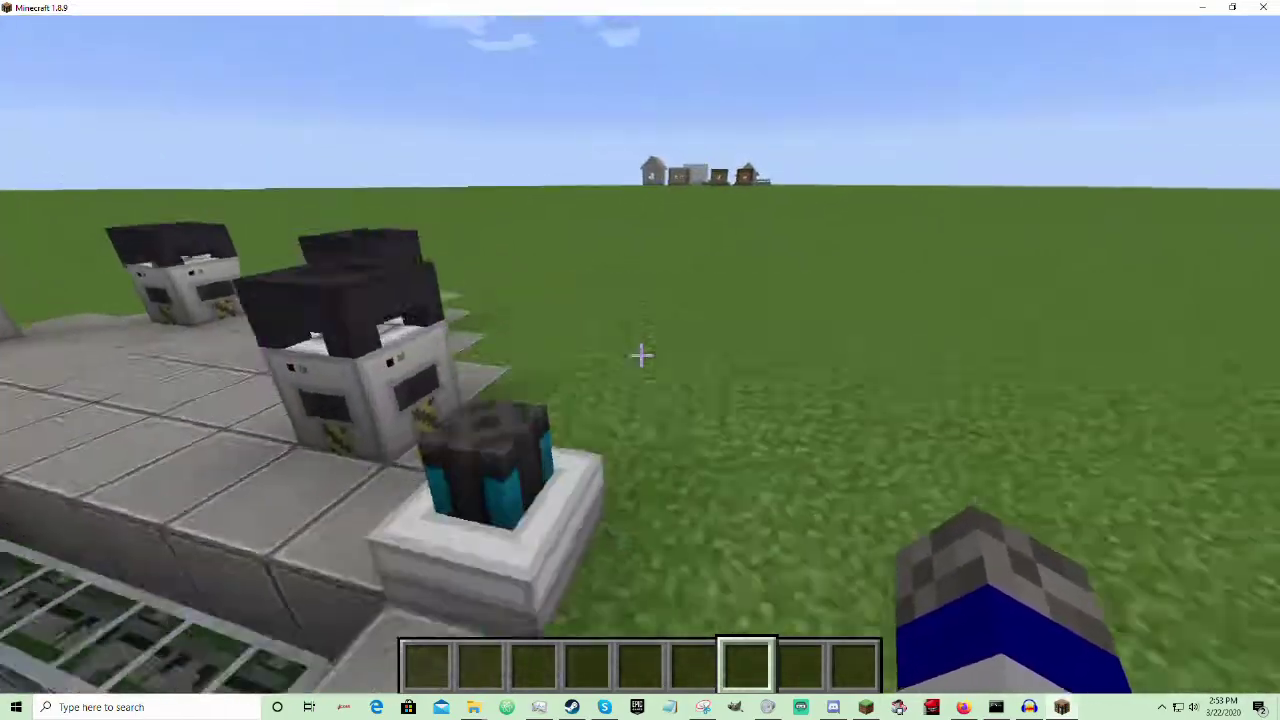
- Circle the launch site repeatedly to examine the rockets, robotic arms, machines with green-filled tops, rail tracks and rear wall from all sides
{"action": "key", "text": "w"}
{"action": "key", "text": "d"}
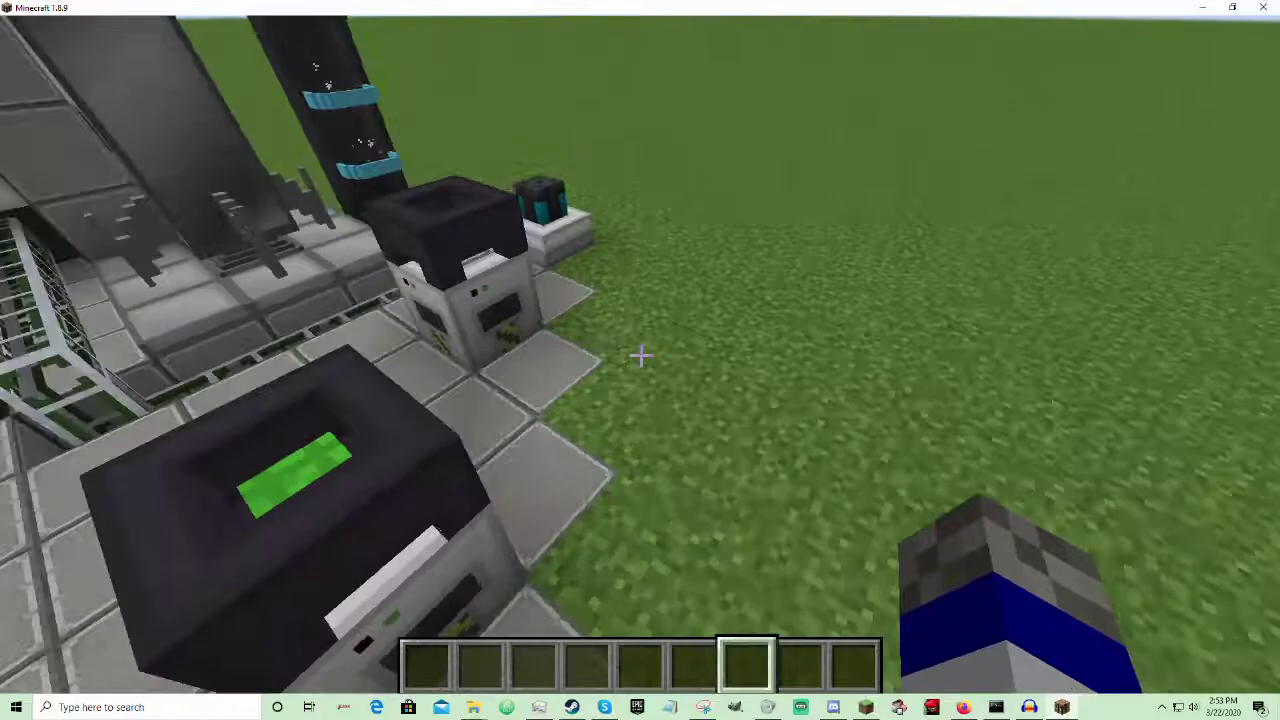
{"action": "key", "text": "w"}
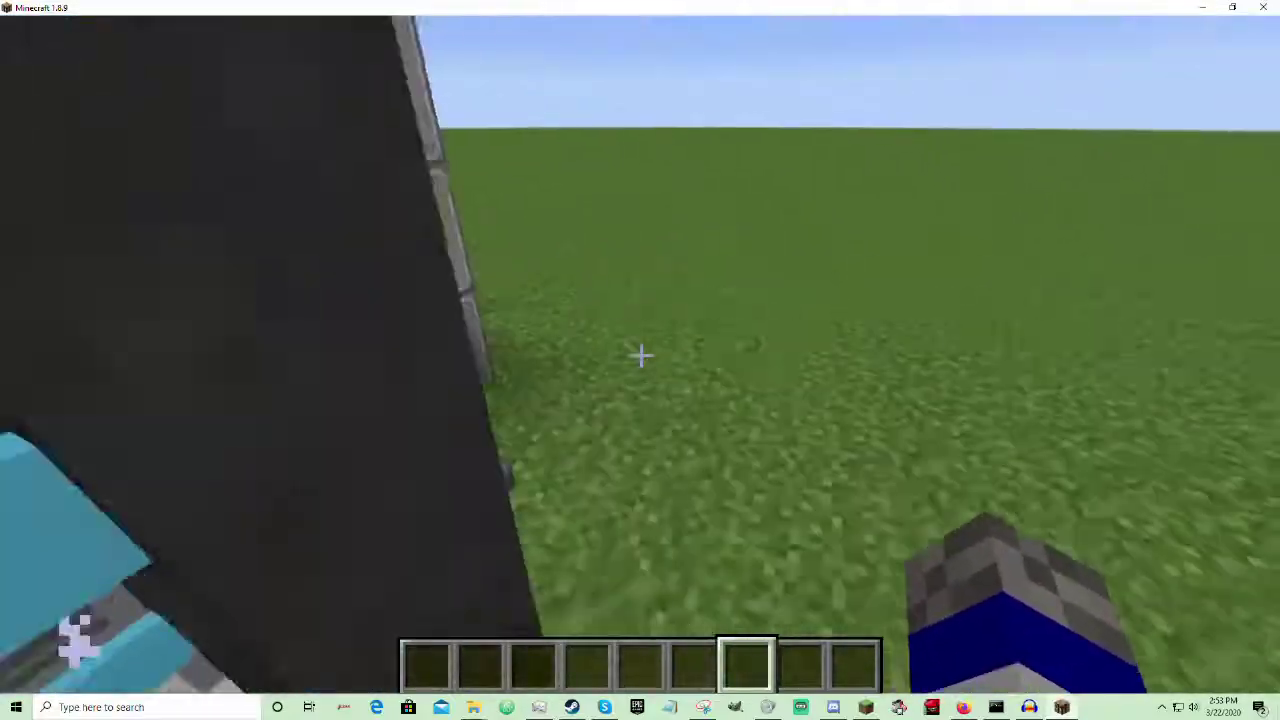
{"action": "key", "text": "w"}
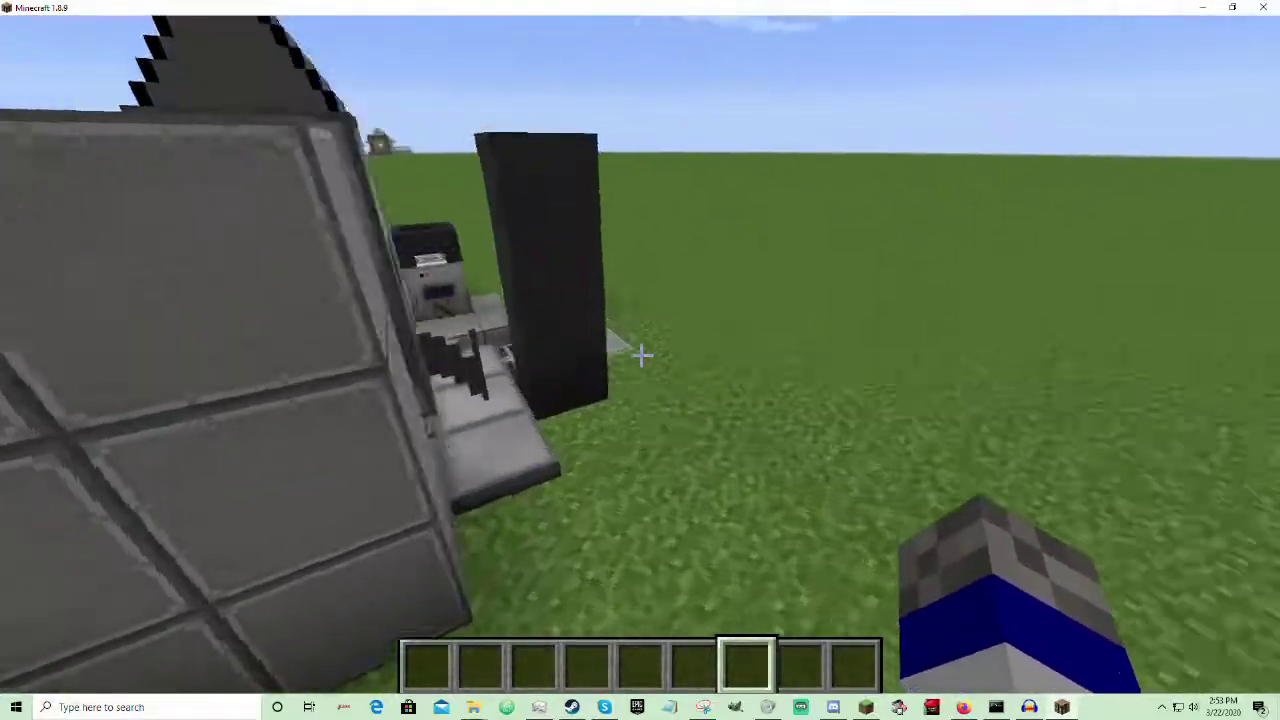
{"action": "key", "text": "w"}
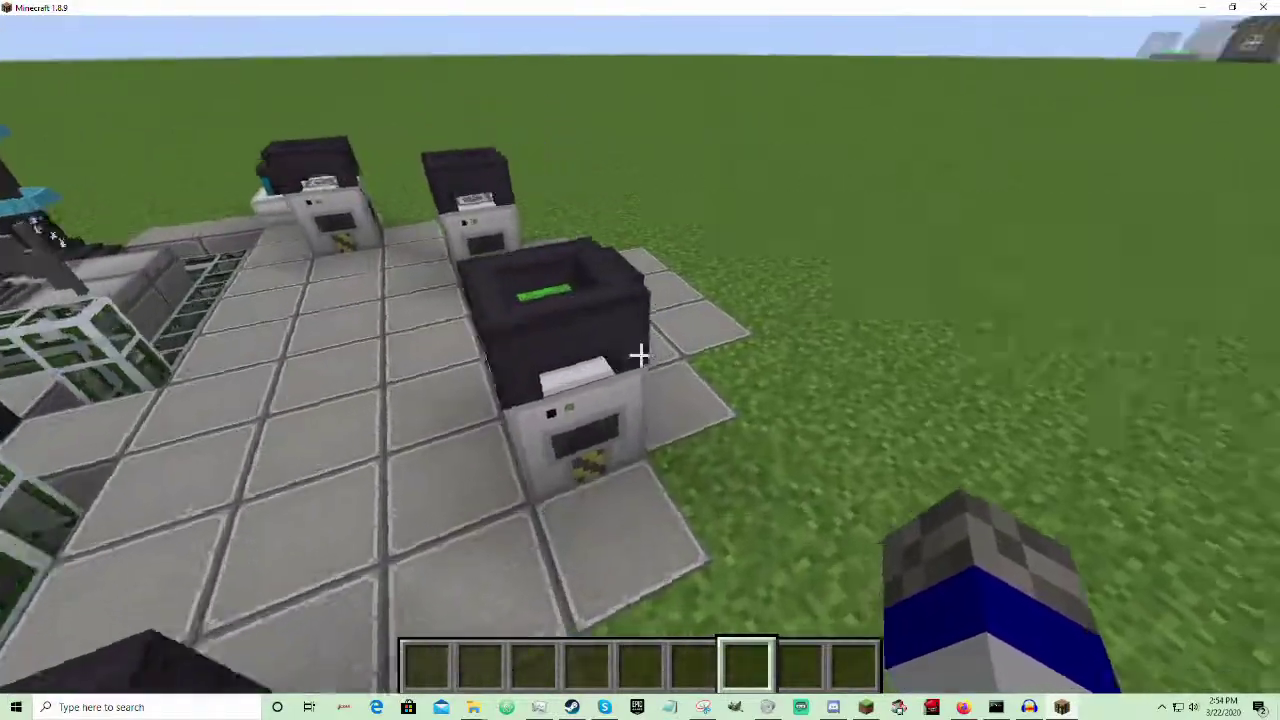
{"action": "key", "text": "s"}
{"action": "key", "text": "w"}
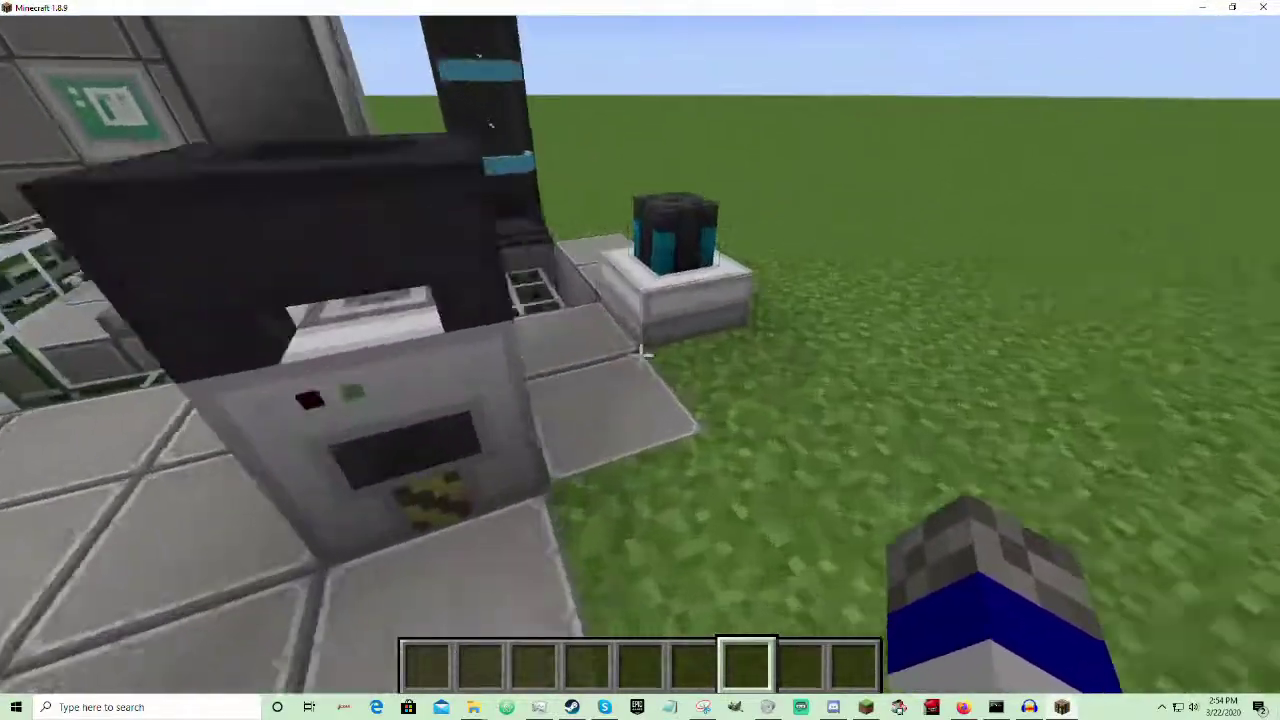
{"action": "key", "text": "w"}
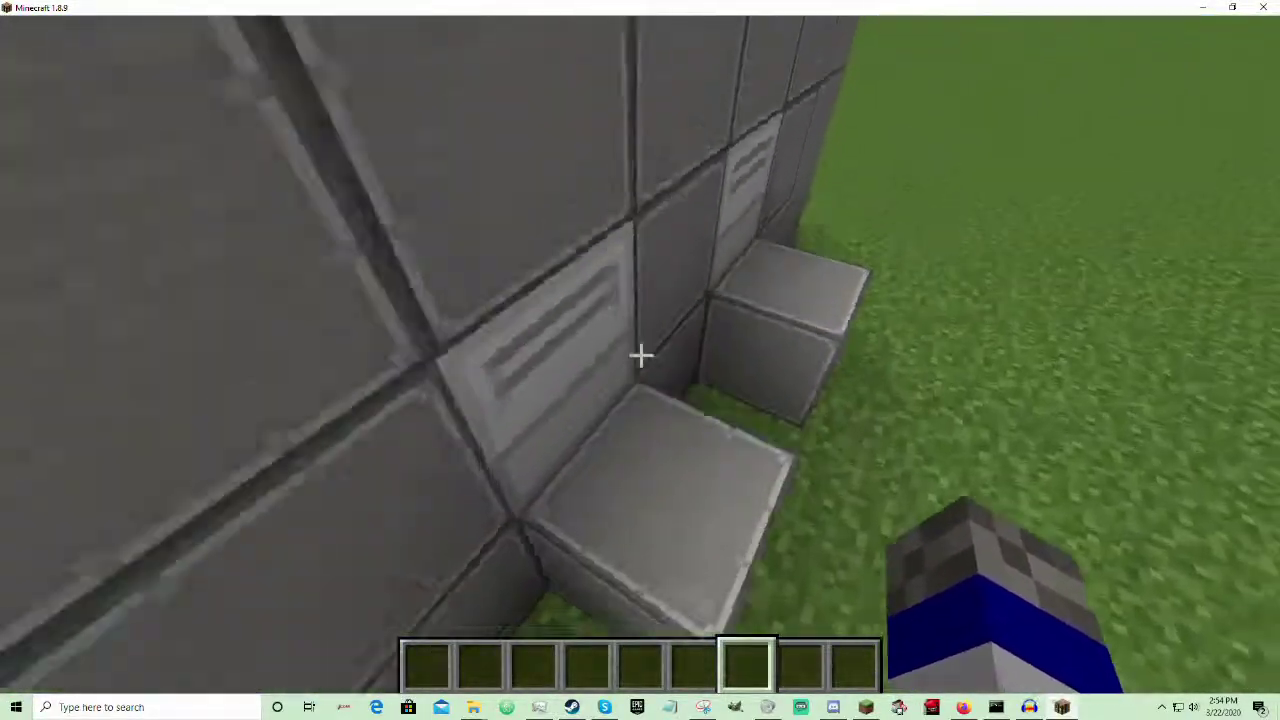
{"action": "key", "text": "space"}
{"action": "key", "text": "d"}
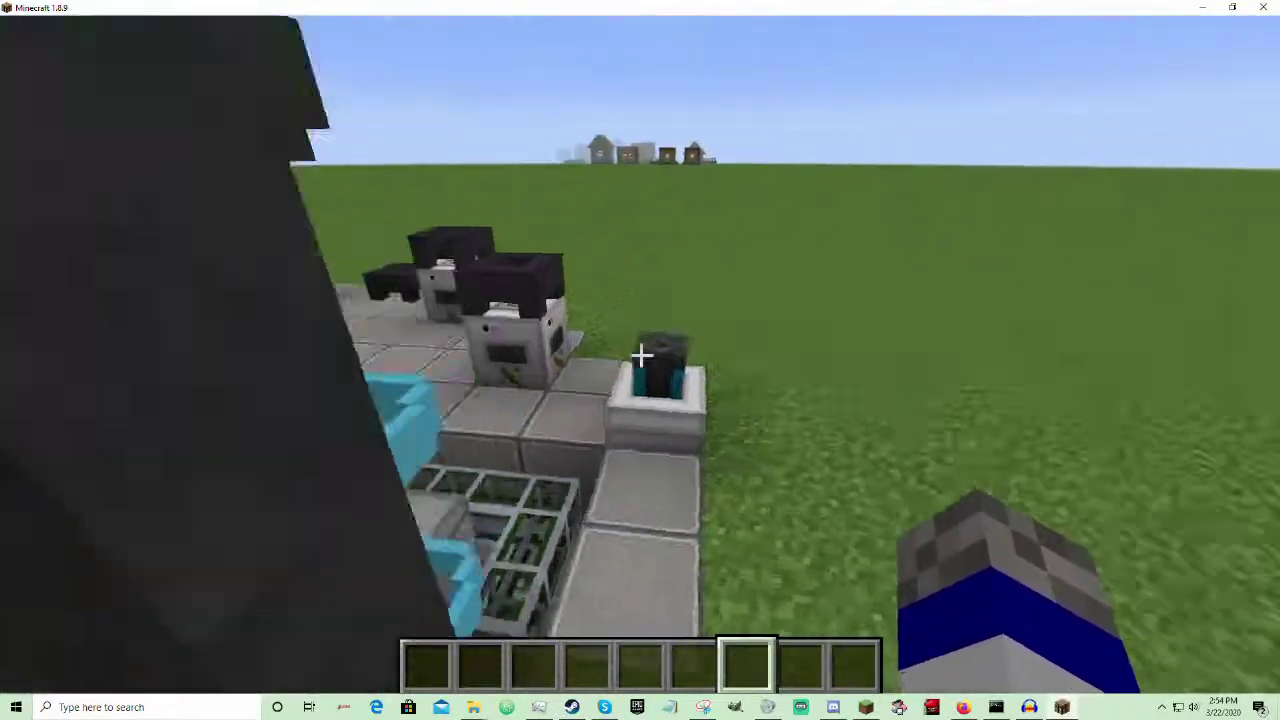
{"action": "key", "text": "w"}
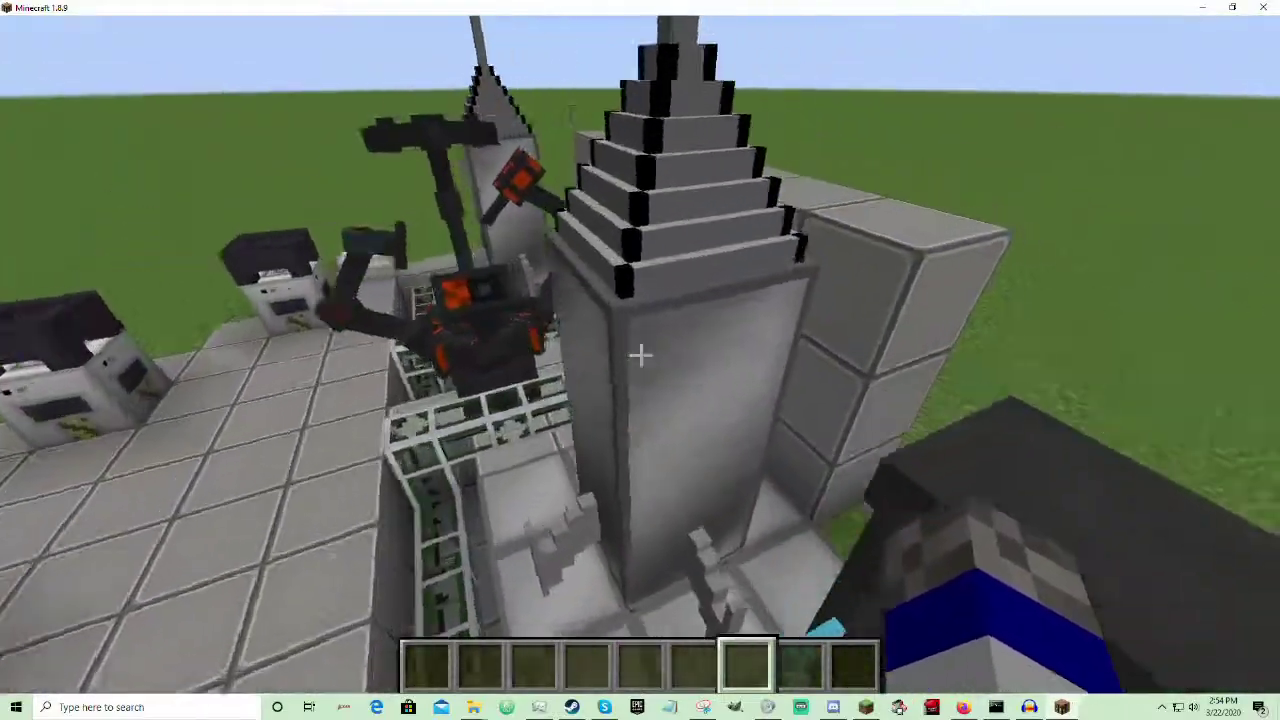
{"action": "key", "text": "w"}
{"action": "key", "text": "shift"}
{"action": "key", "text": "w"}
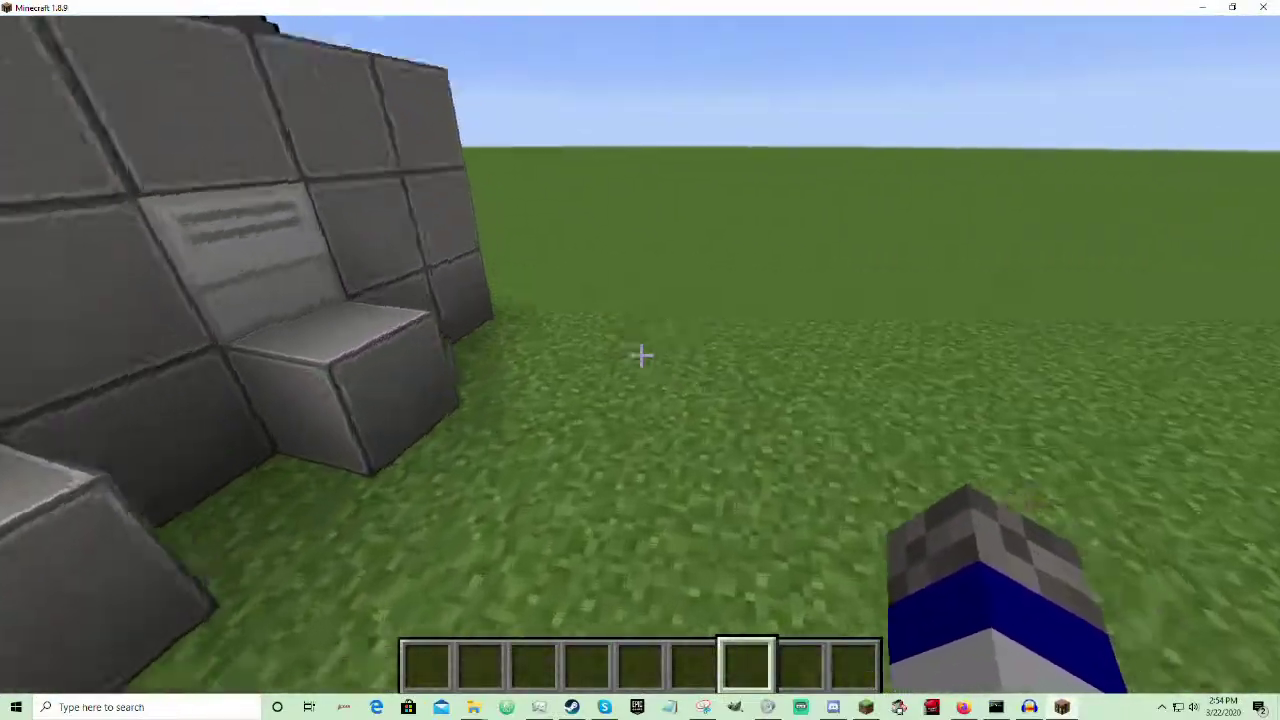
{"action": "key", "text": "w"}
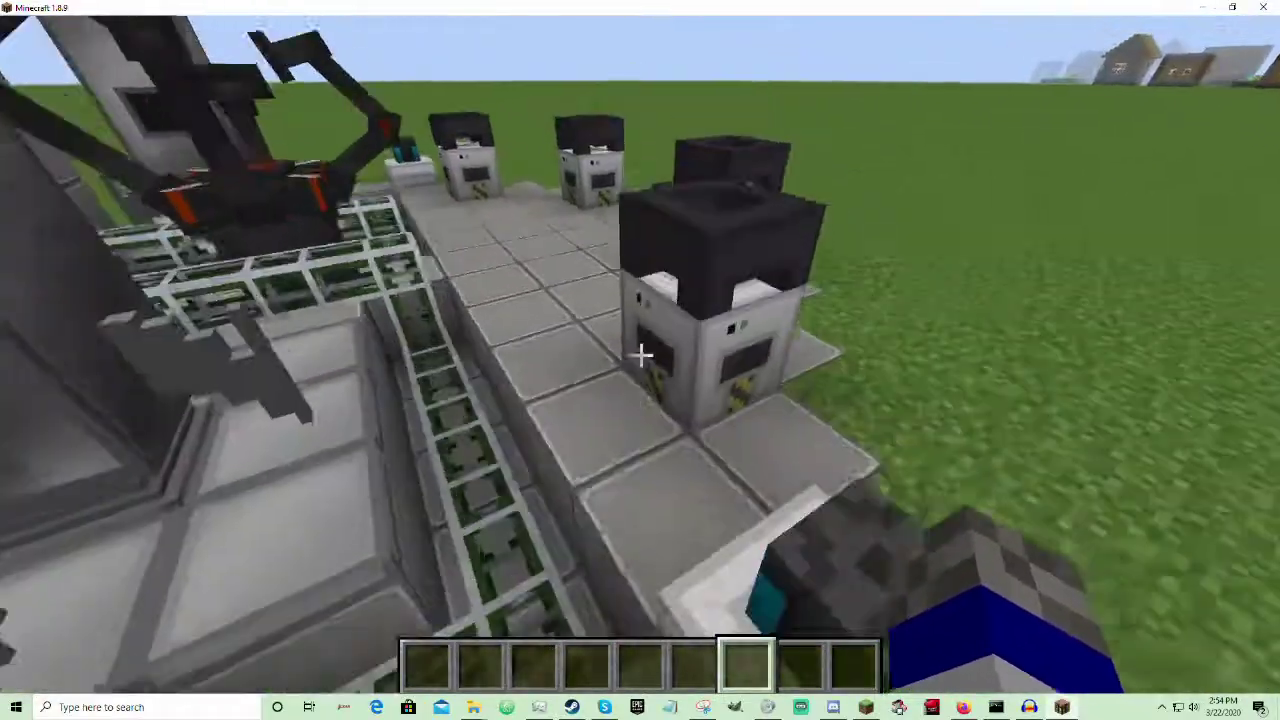
{"action": "key", "text": "w"}
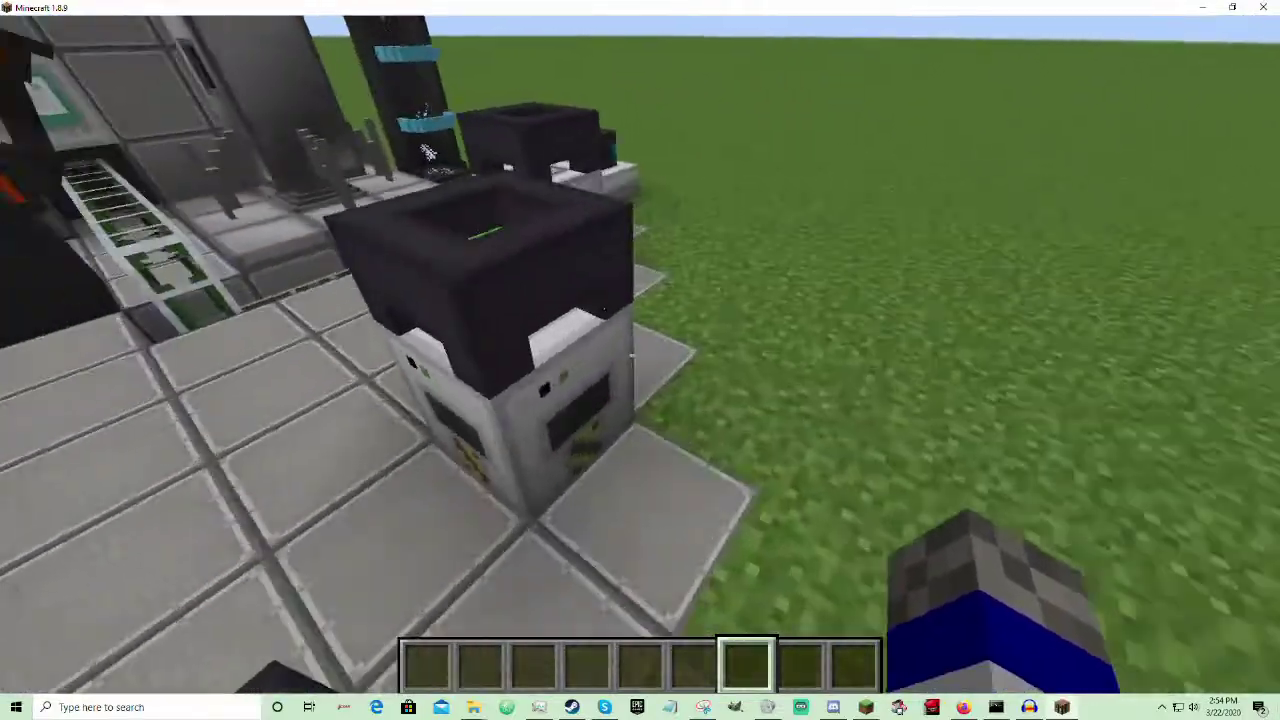
{"action": "key", "text": "w"}
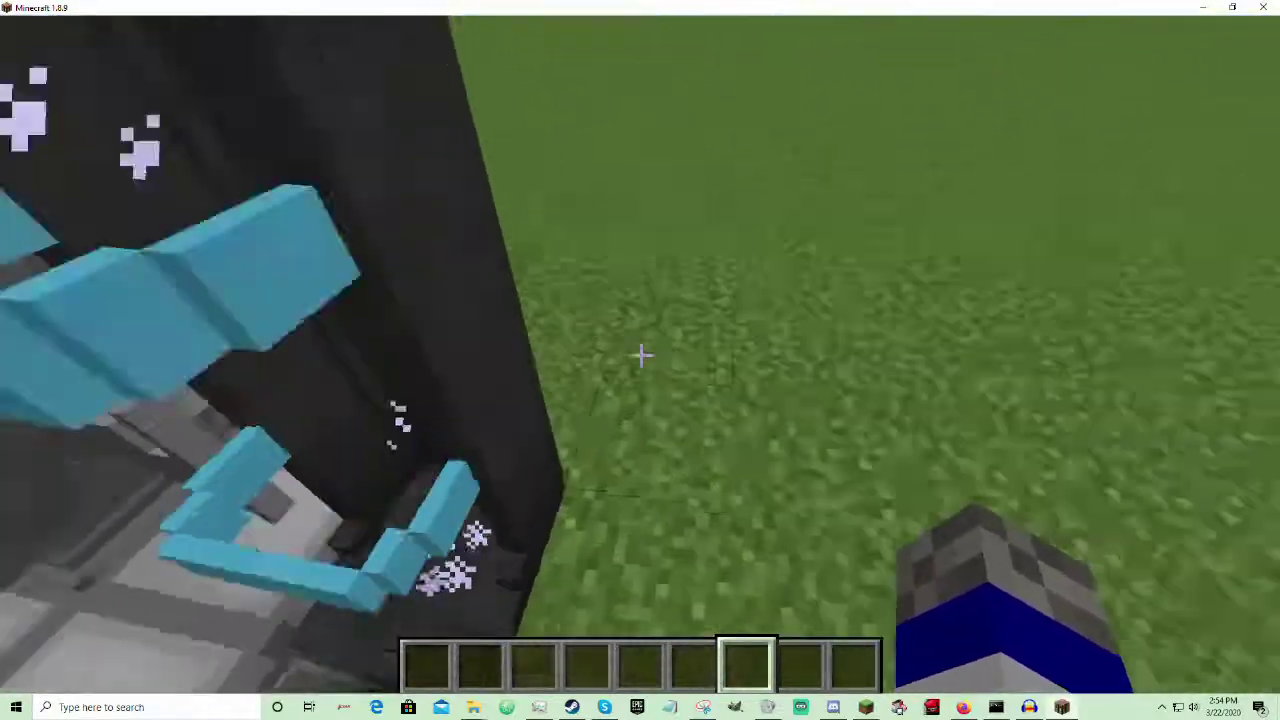
{"action": "key", "text": "w"}
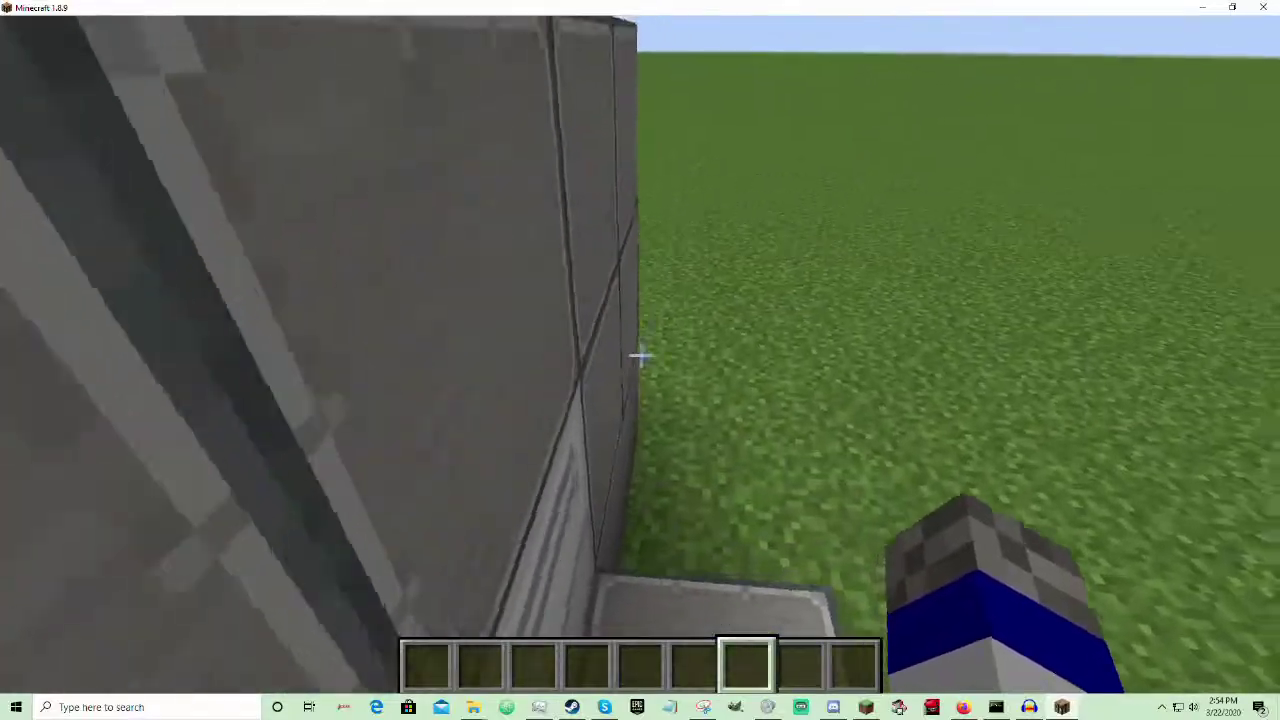
{"action": "key", "text": "w"}
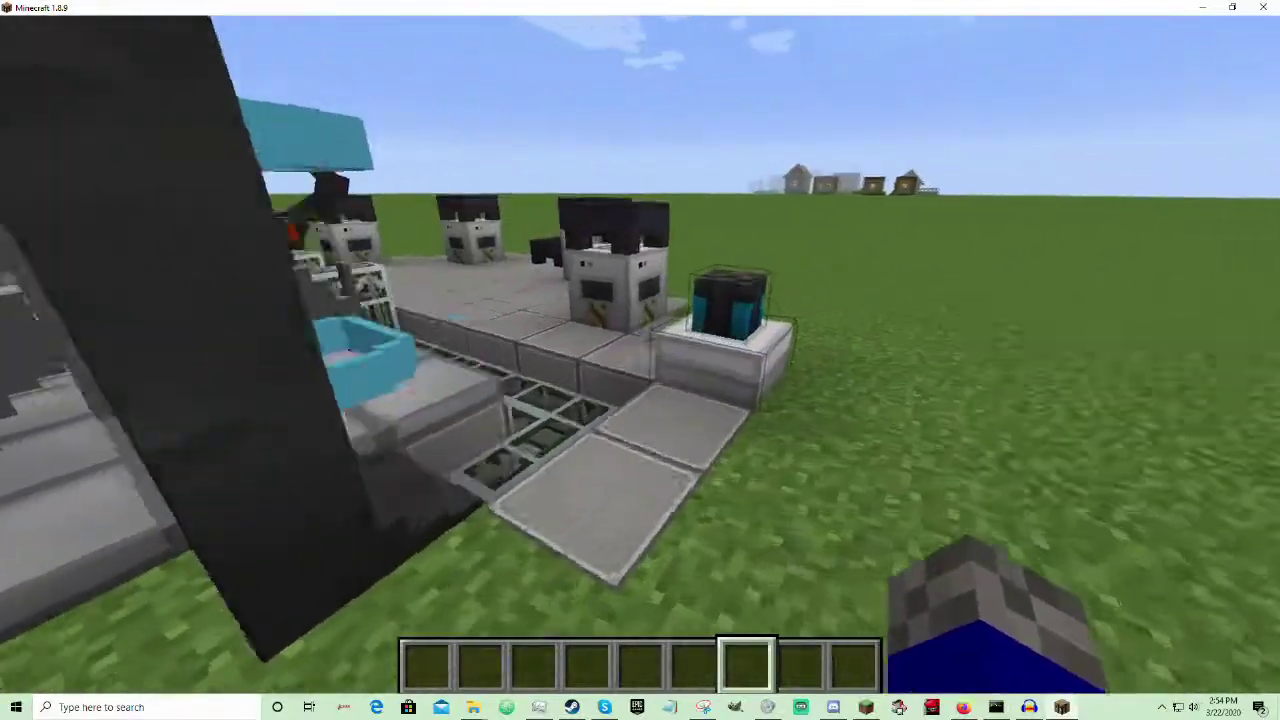
{"action": "key", "text": "w"}
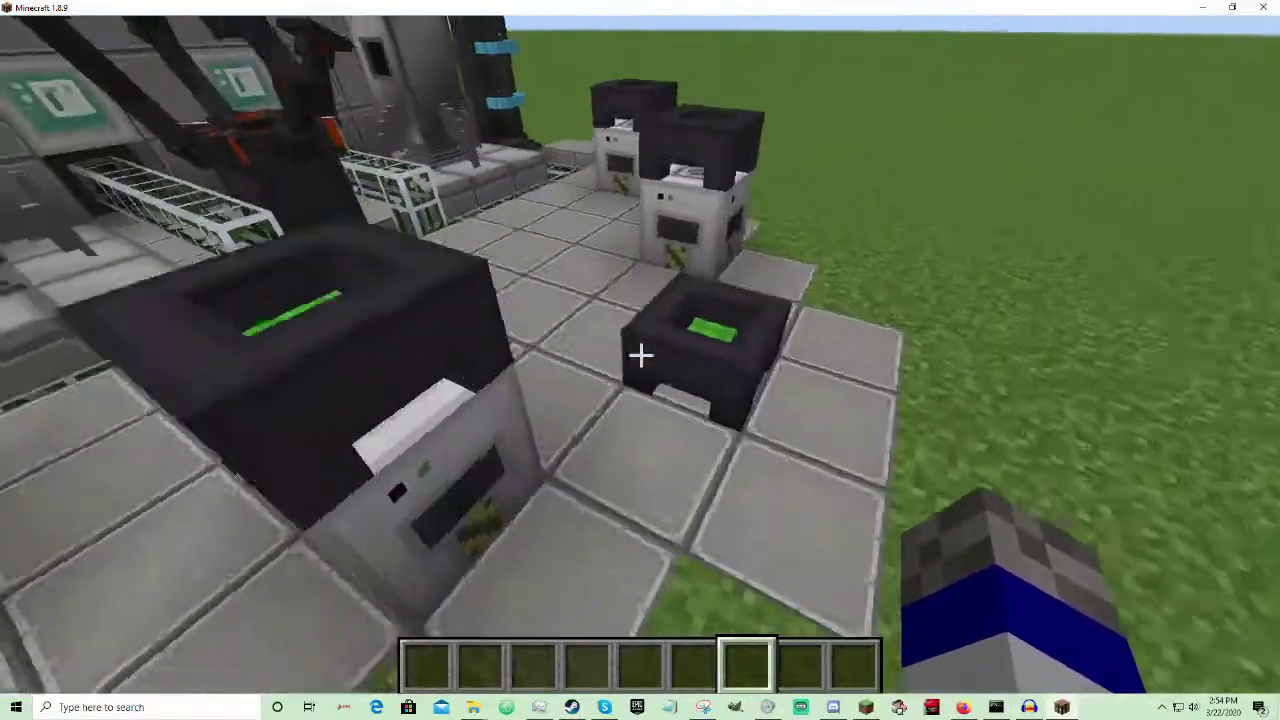
{"action": "key", "text": "w"}
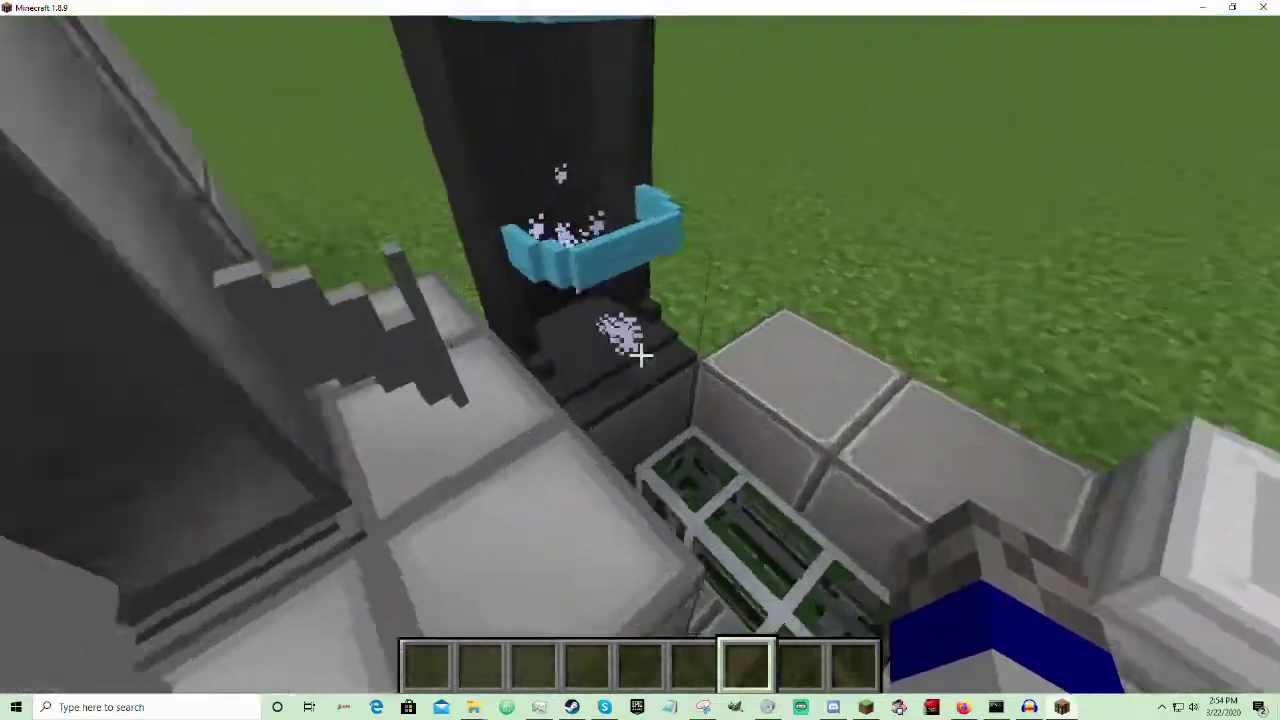
{"action": "key", "text": "w"}
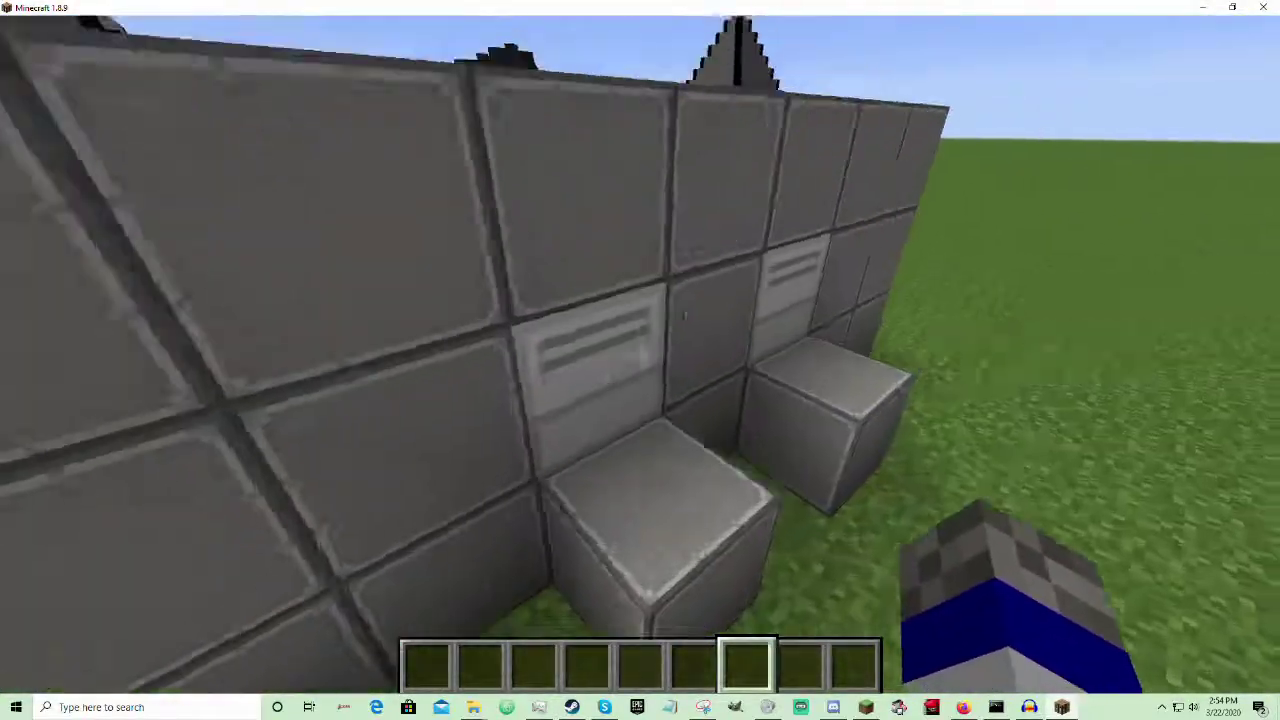
{"action": "key", "text": "w"}
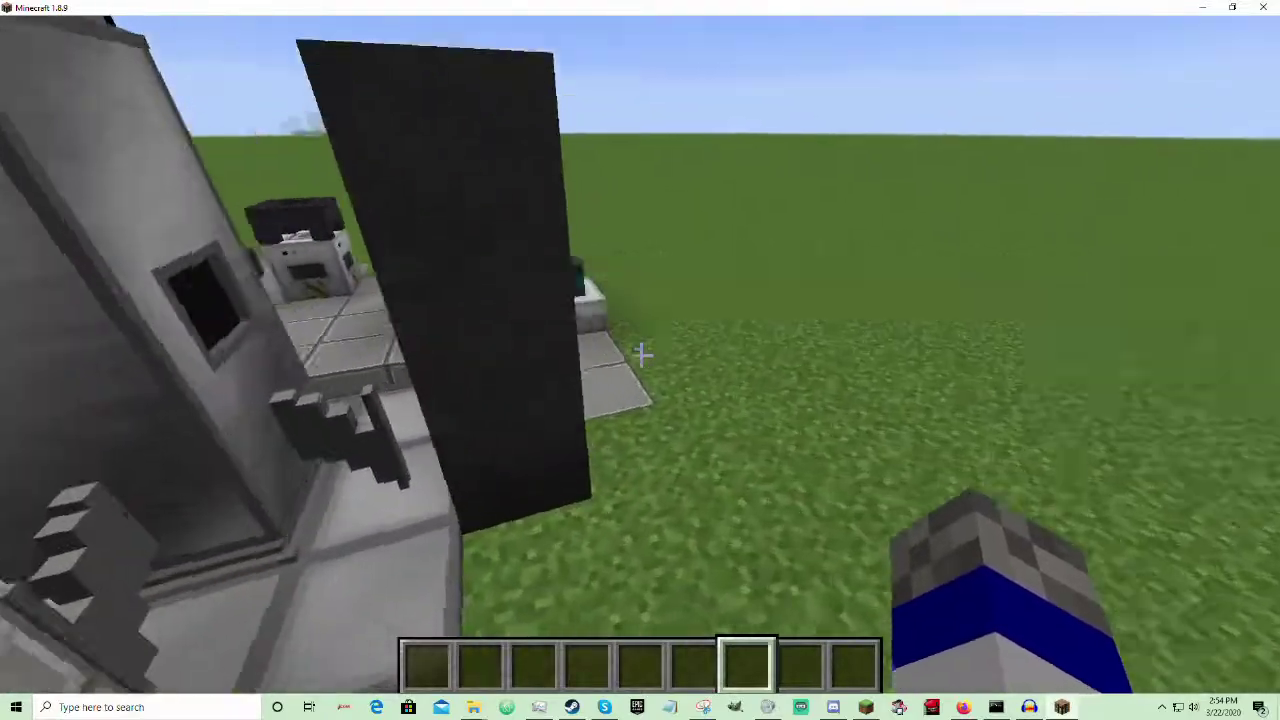
{"action": "key", "text": "w"}
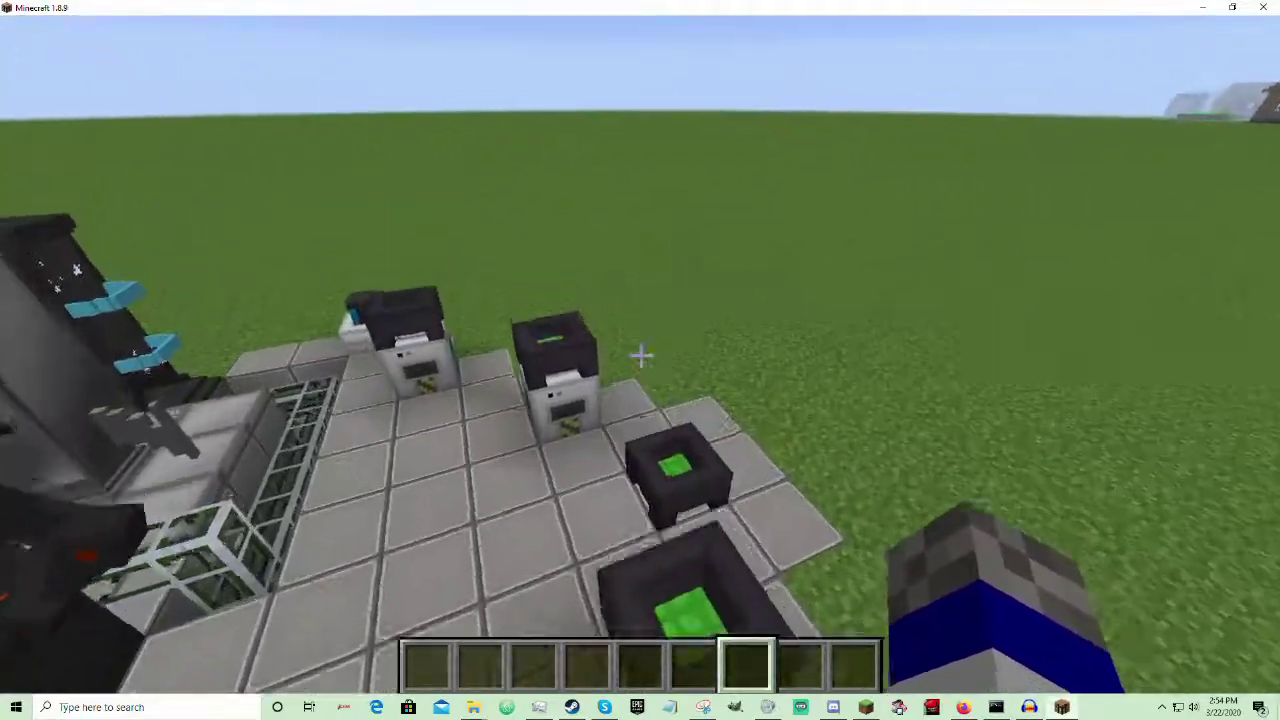
{"action": "key", "text": "w"}
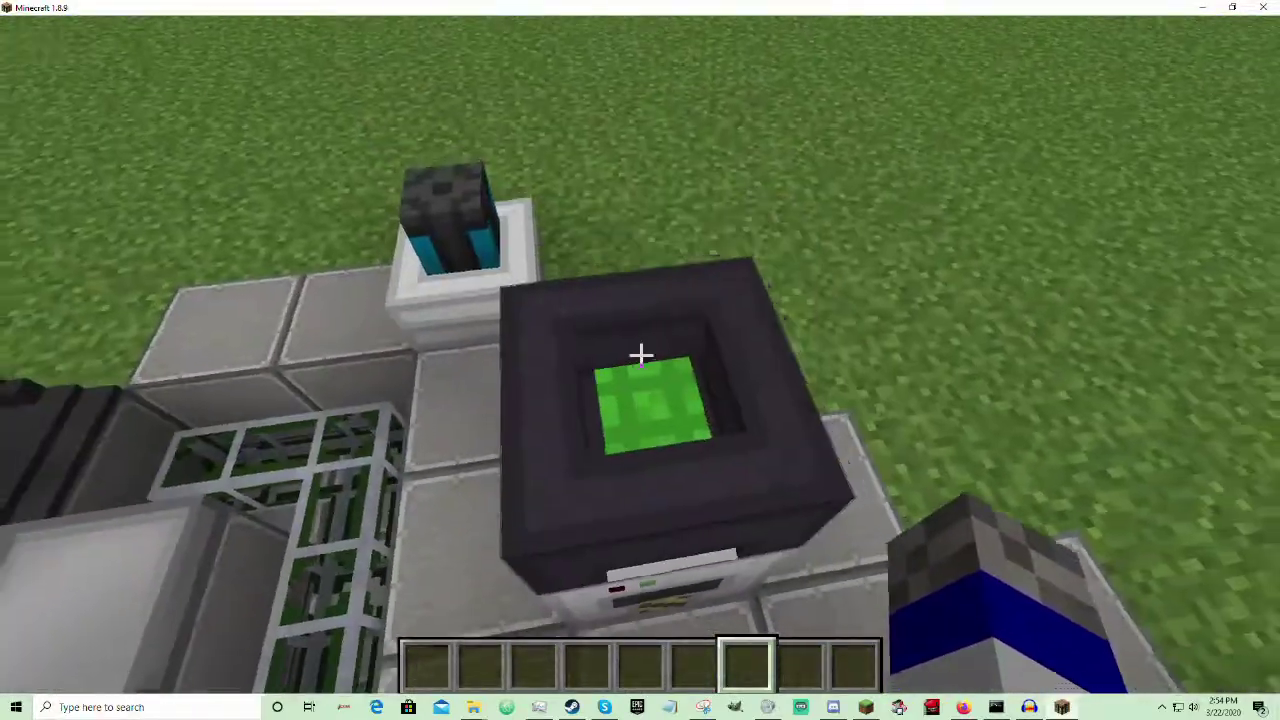
{"action": "key", "text": "w"}
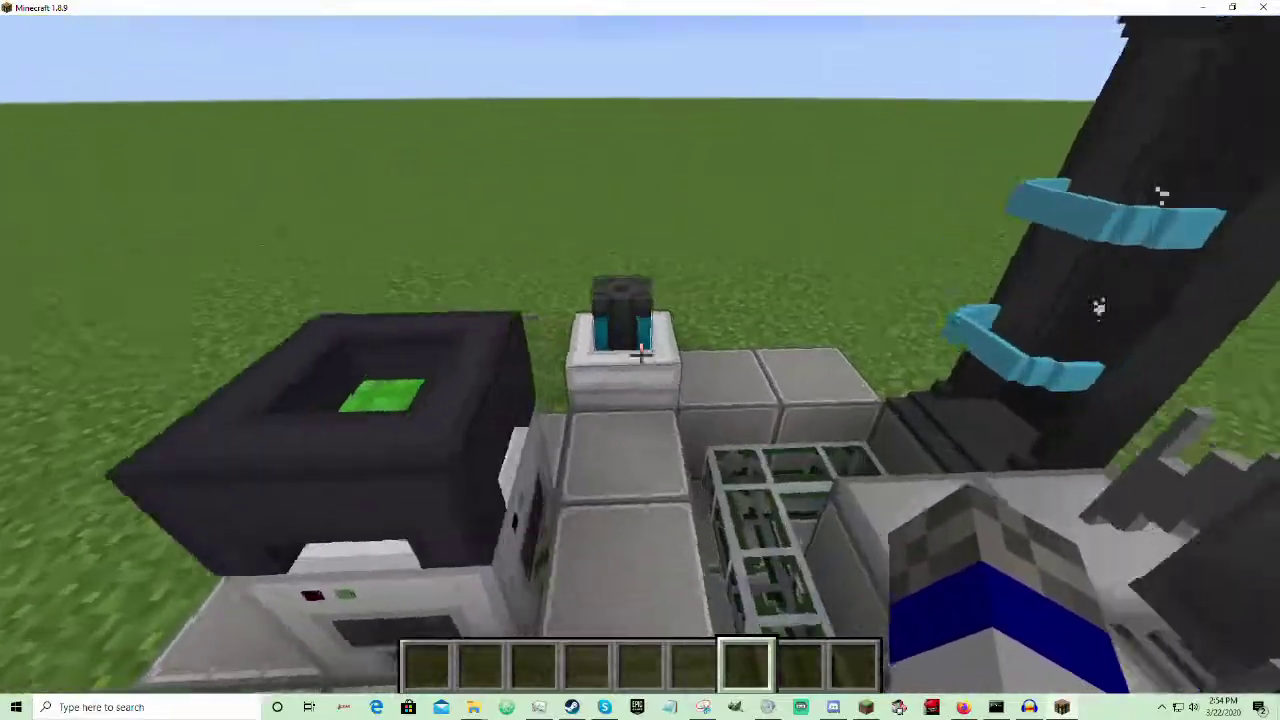
{"action": "key", "text": "w"}
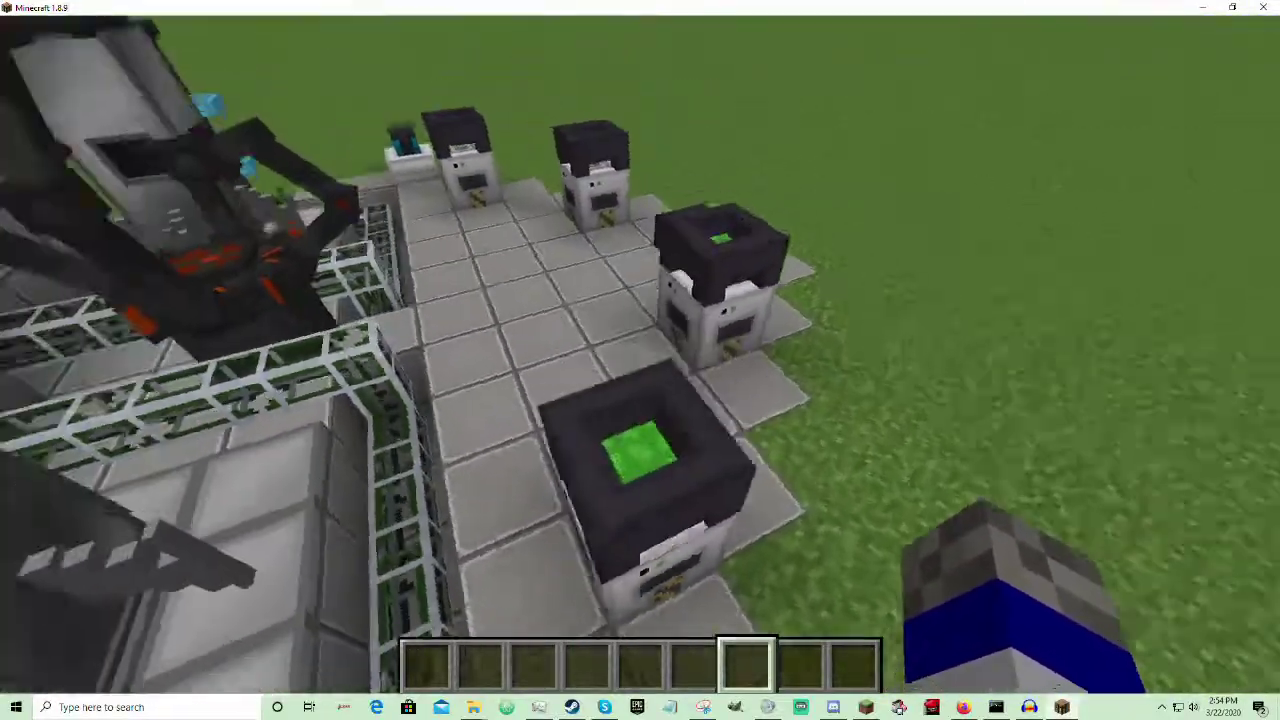
{"action": "key", "text": "w"}
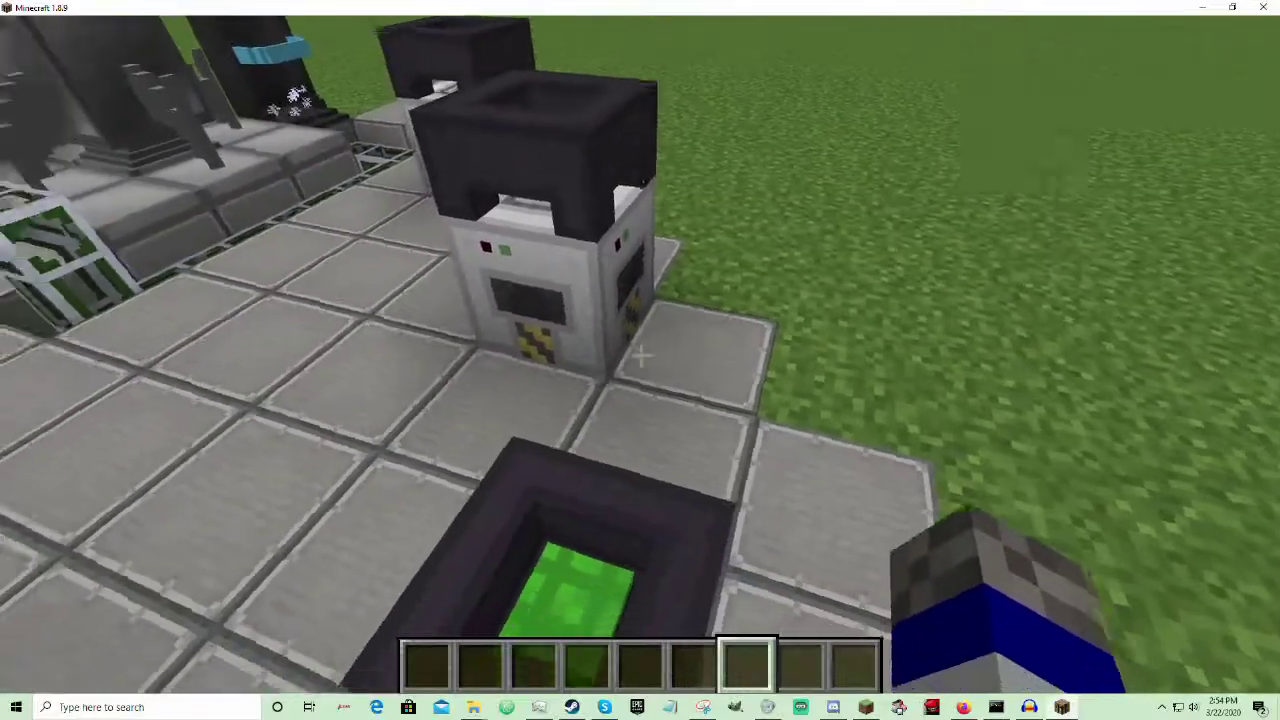
{"action": "key", "text": "w"}
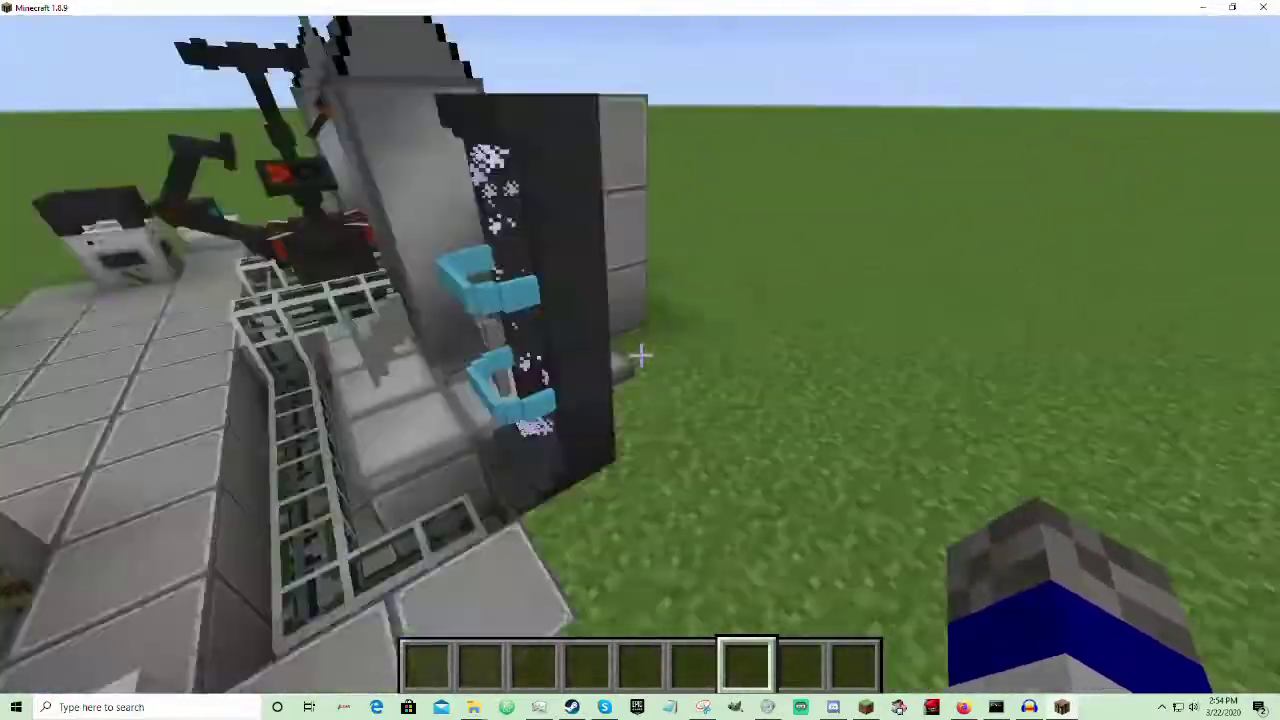
{"action": "key", "text": "w"}
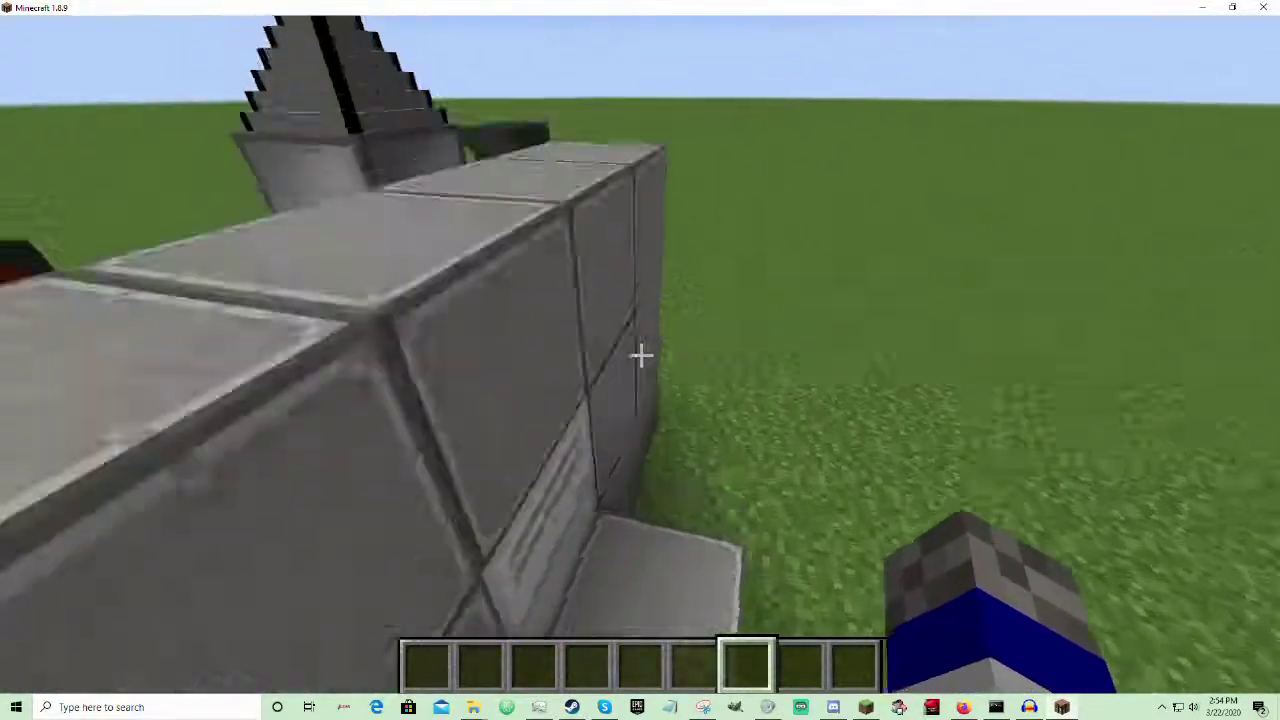
{"action": "key", "text": "w"}
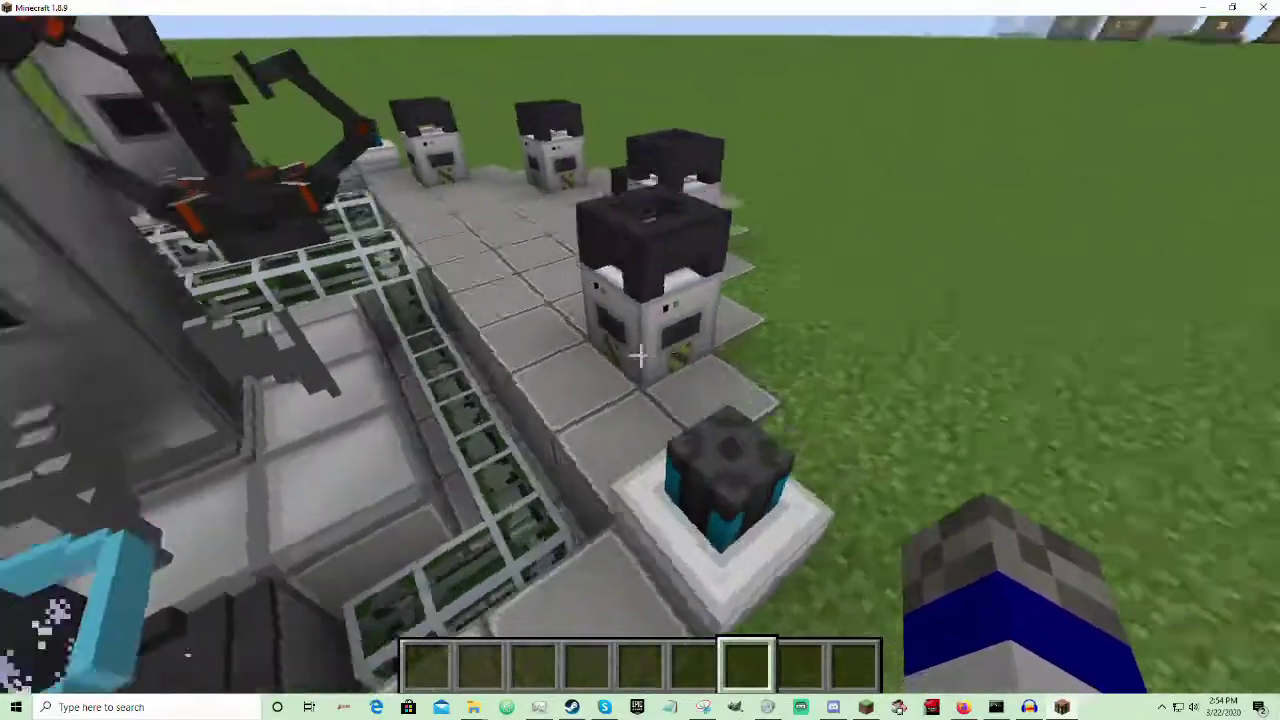
{"action": "key", "text": "w"}
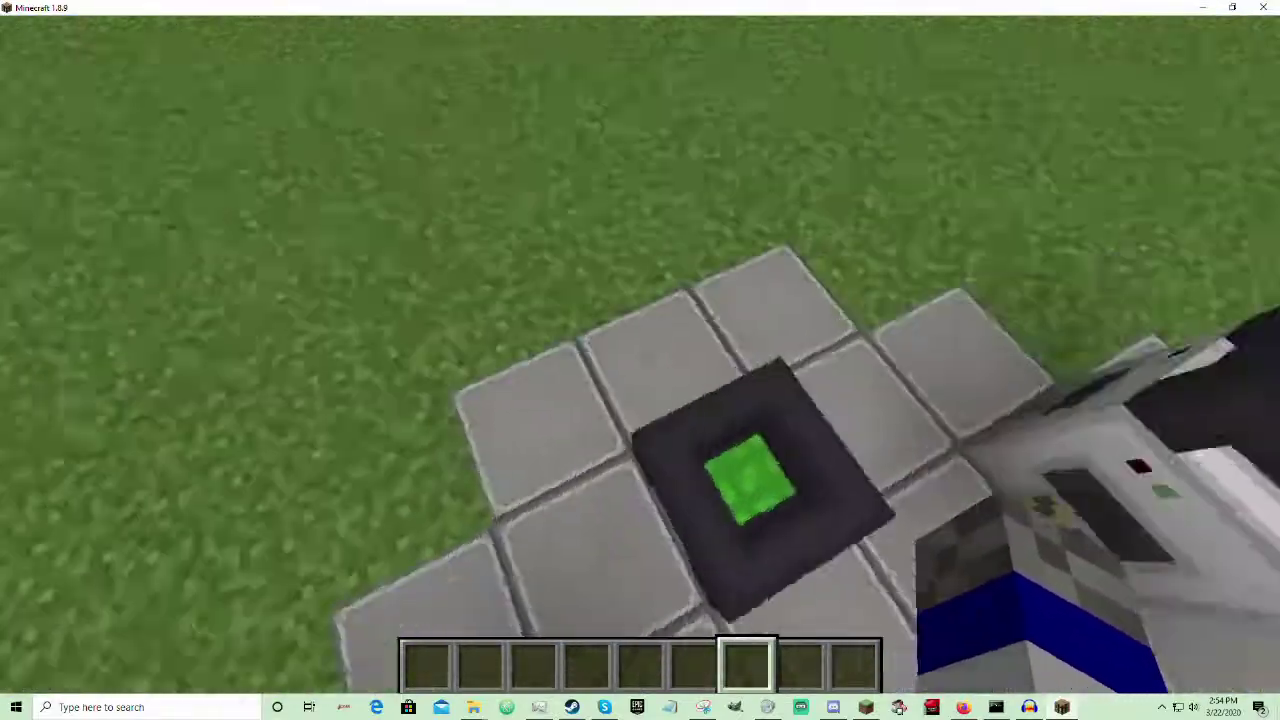
{"action": "key", "text": "w"}
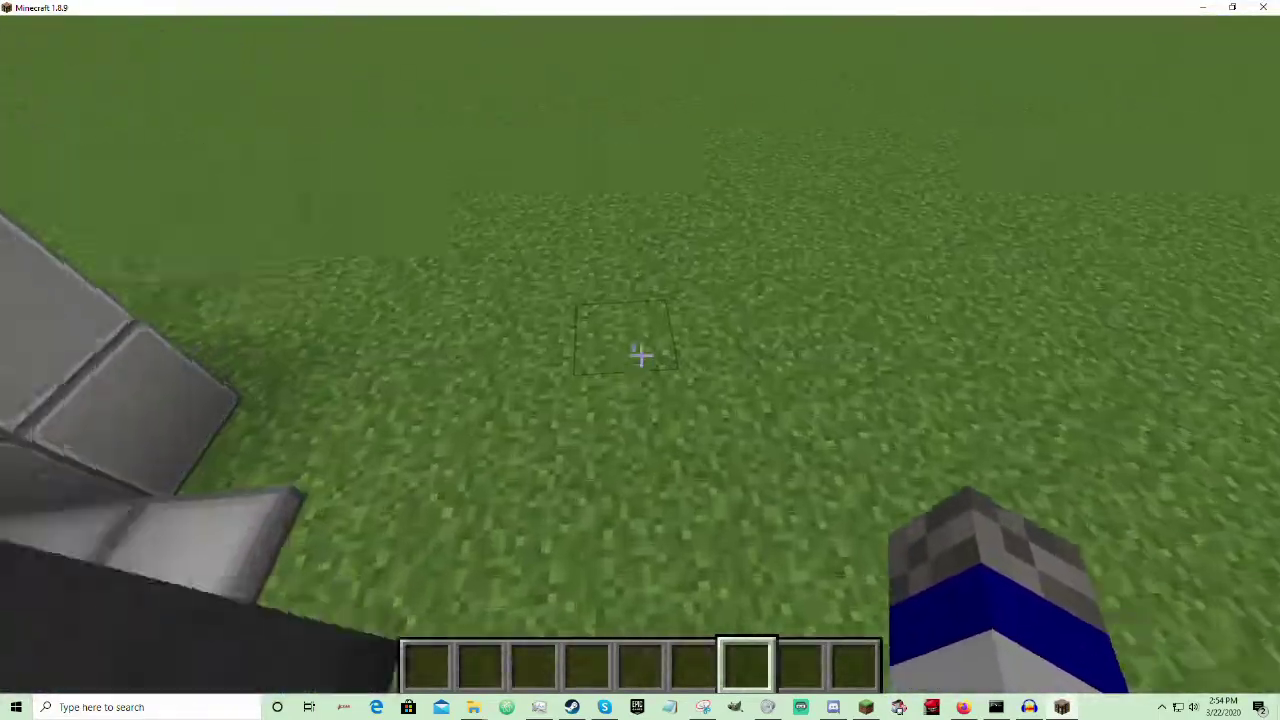
{"action": "key", "text": "w"}
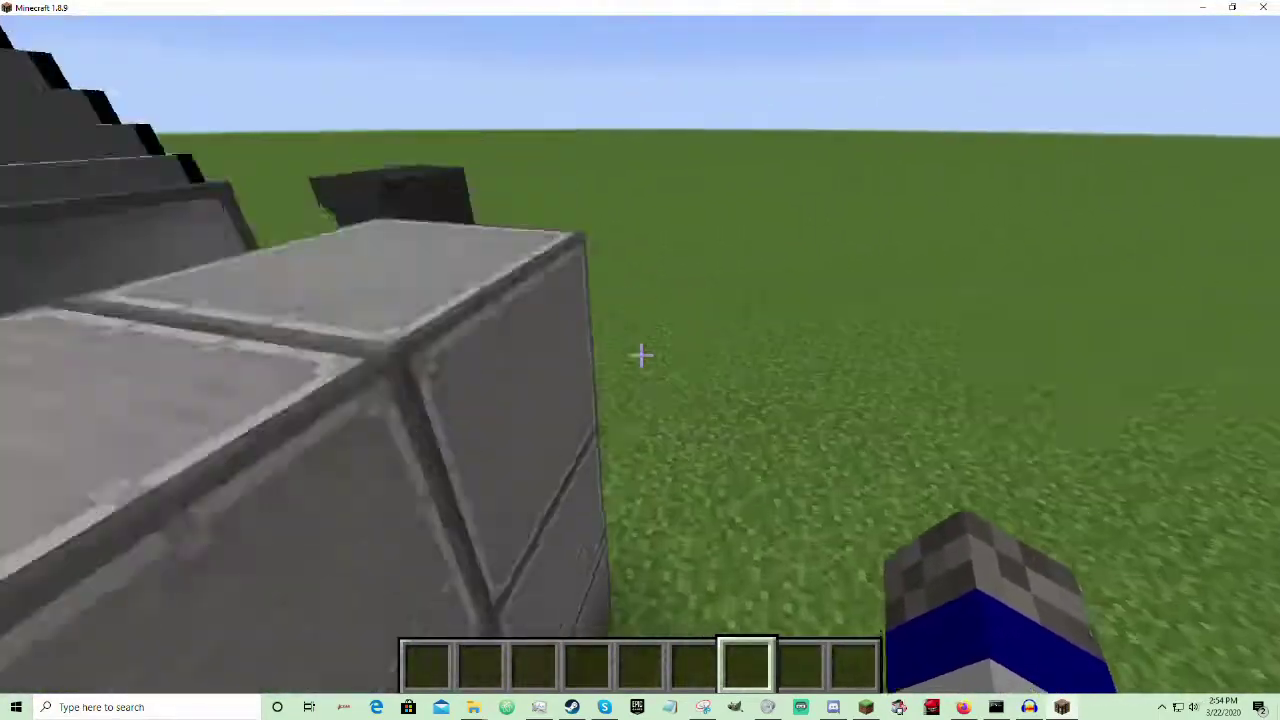
{"action": "key", "text": "w"}
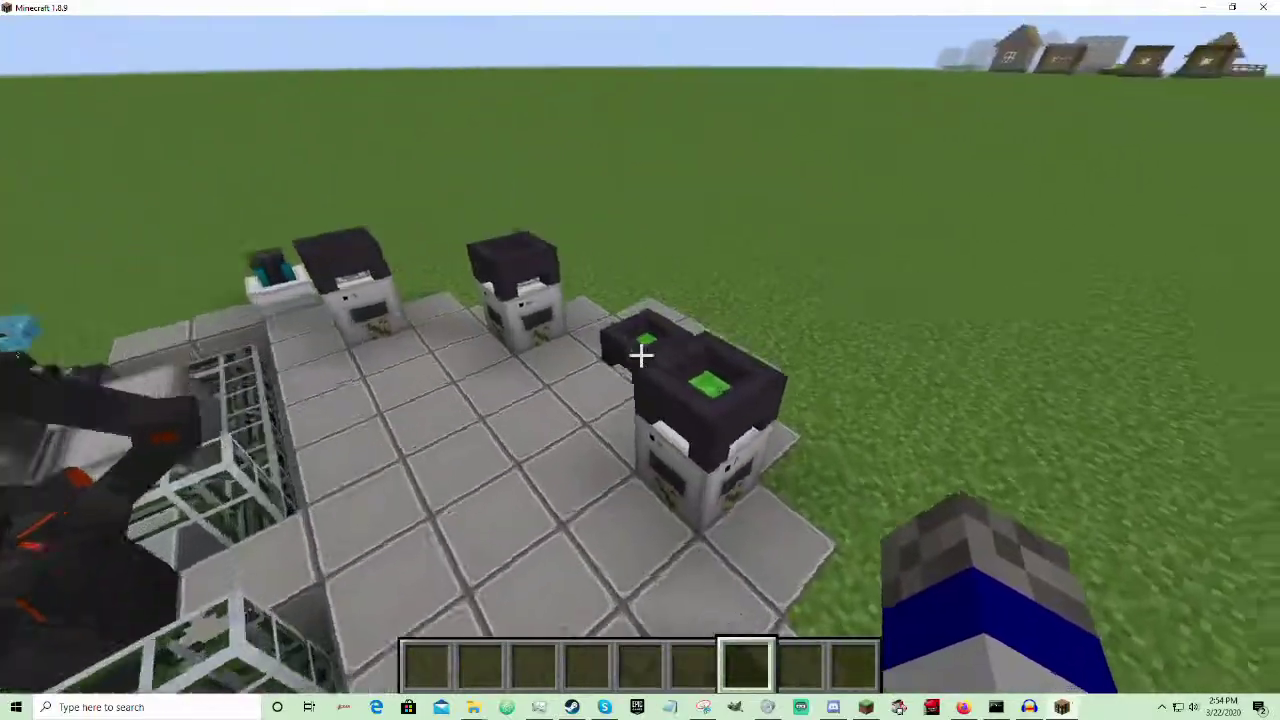
{"action": "key", "text": "w"}
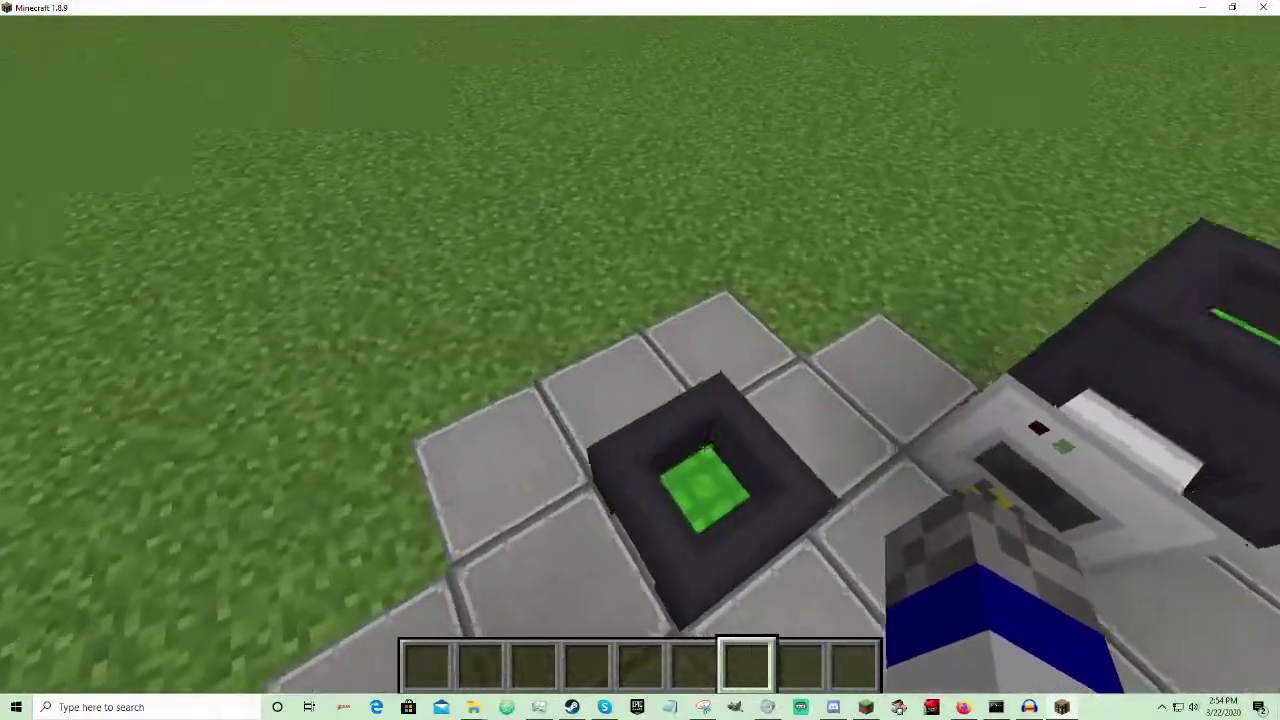
{"action": "key", "text": "w"}
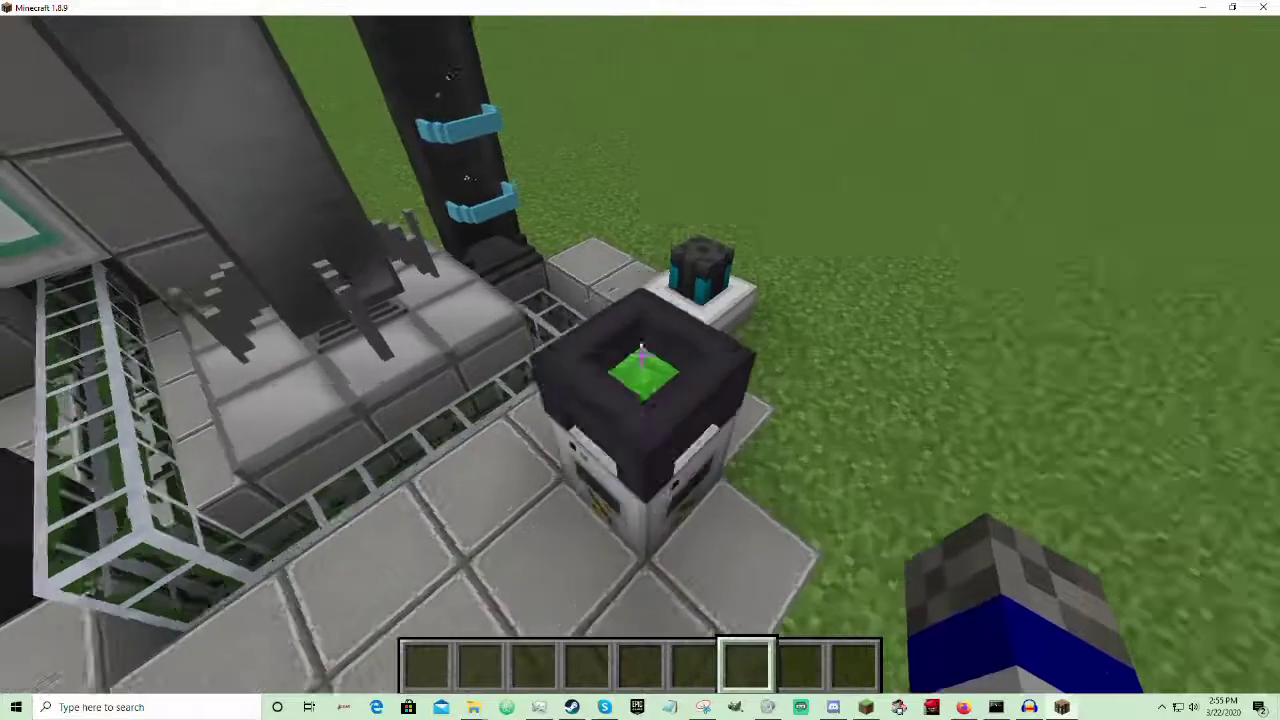
{"action": "key", "text": "w"}
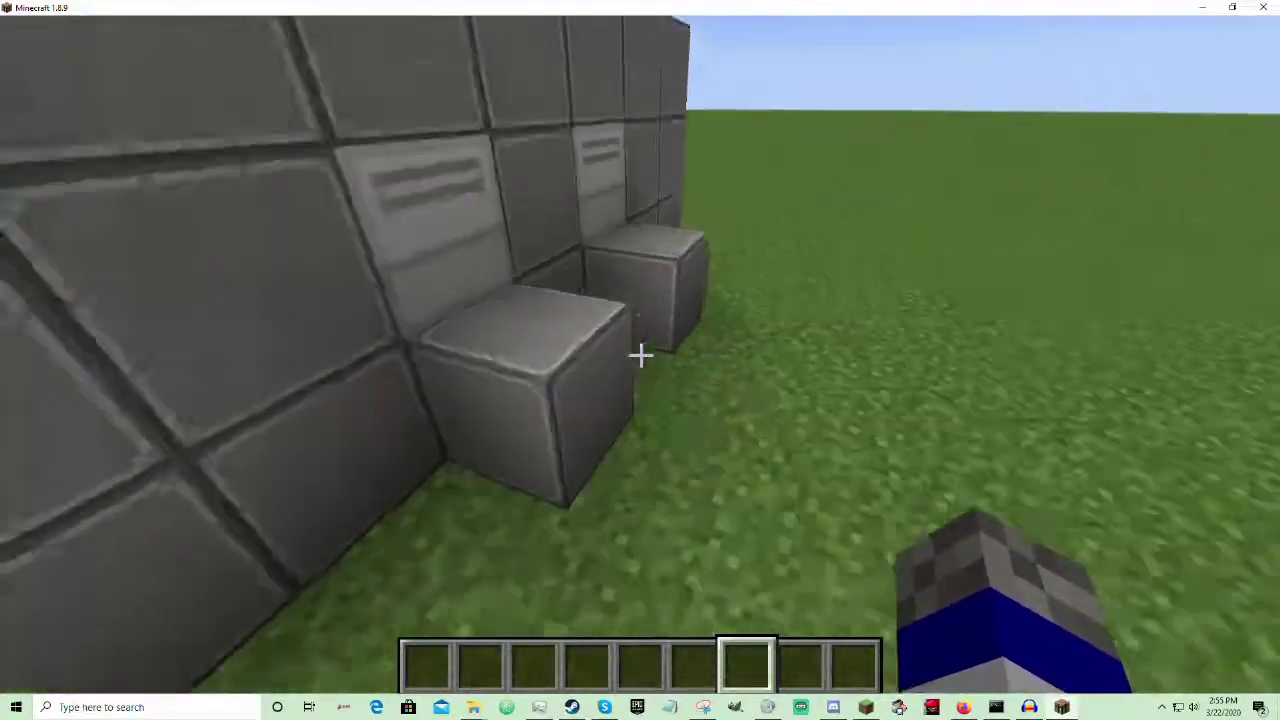
{"action": "key", "text": "w"}
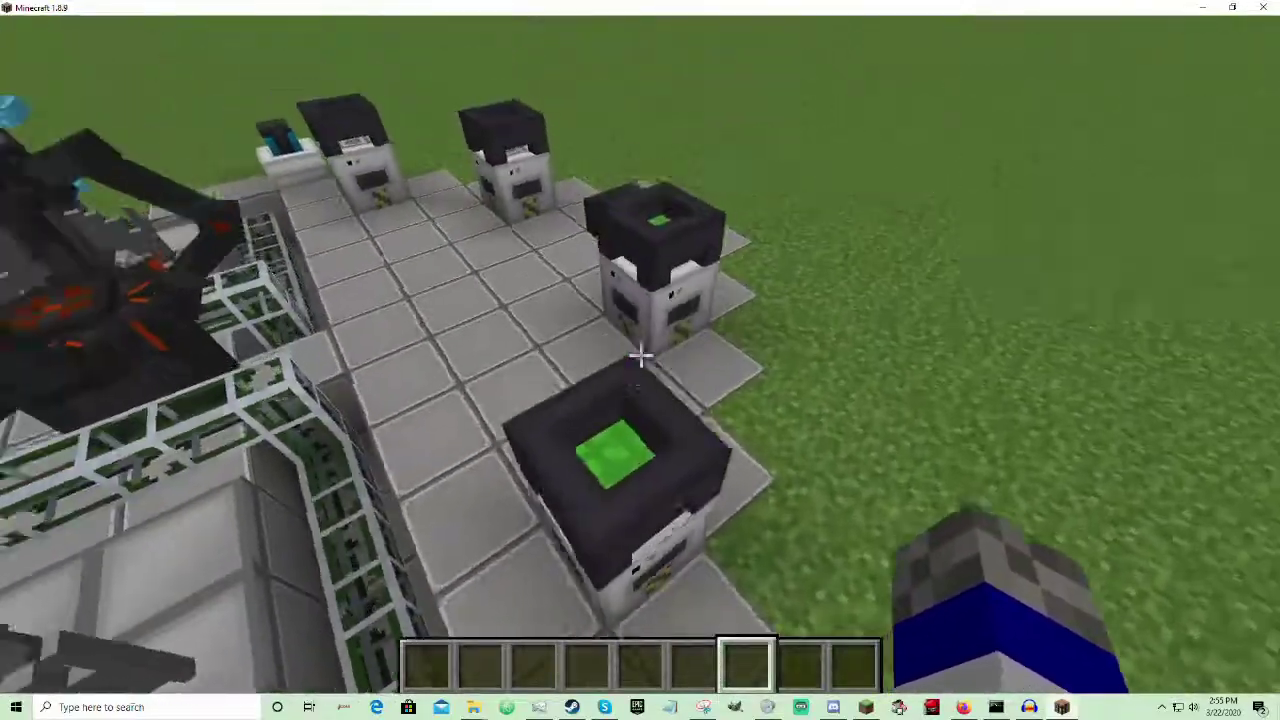
{"action": "key", "text": "w"}
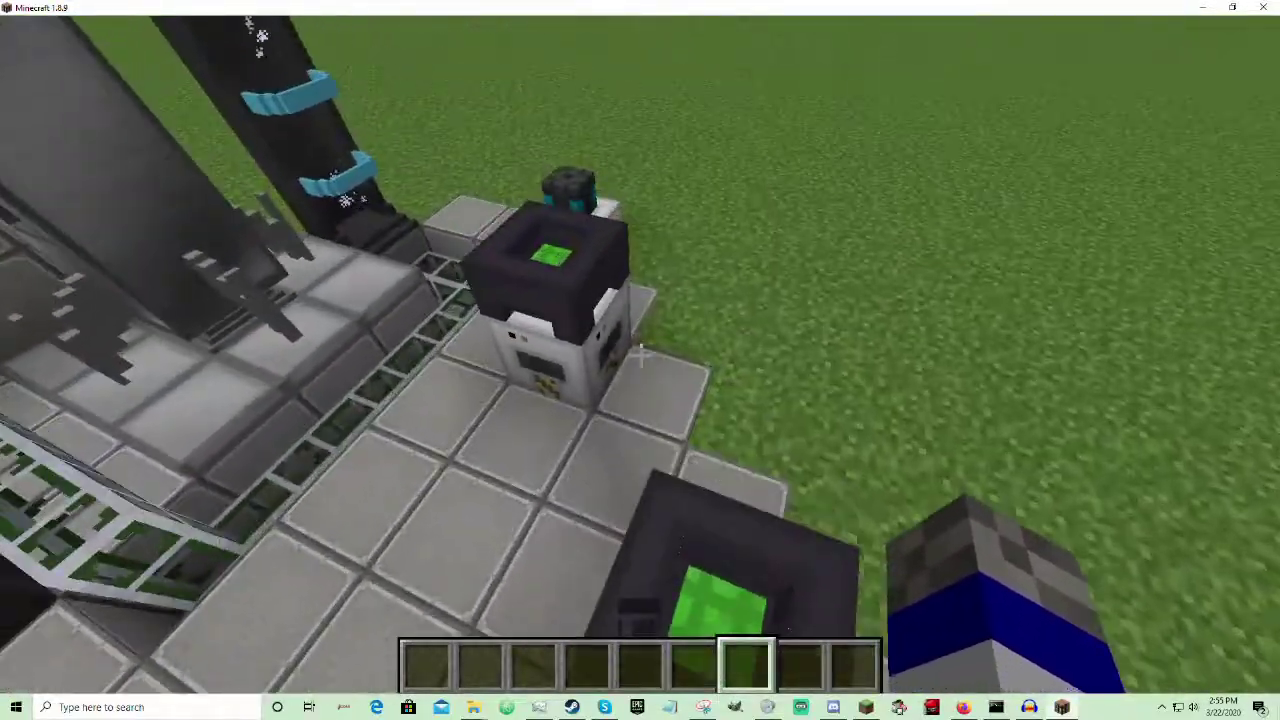
- Make further laps around the launch site to inspect the hopper-topped machines, the teal-sided corner block, and the blocks behind the rear wall
{"action": "key", "text": "w"}
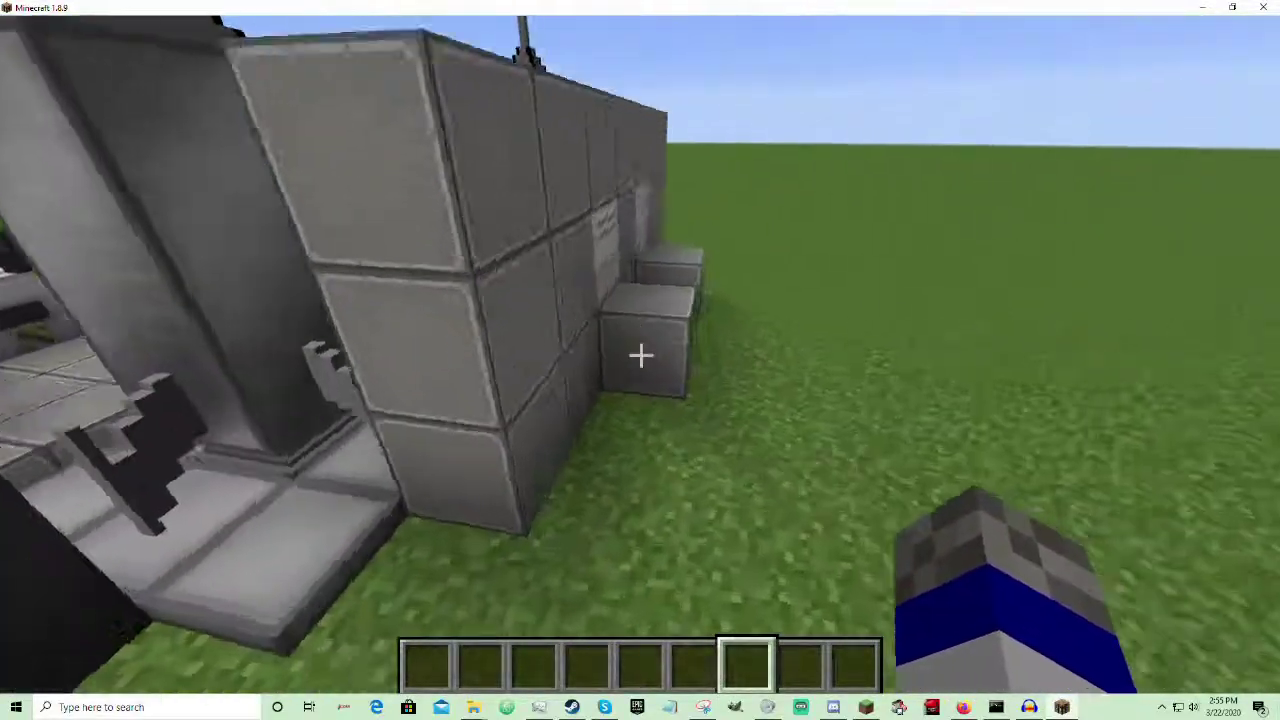
{"action": "key", "text": "w"}
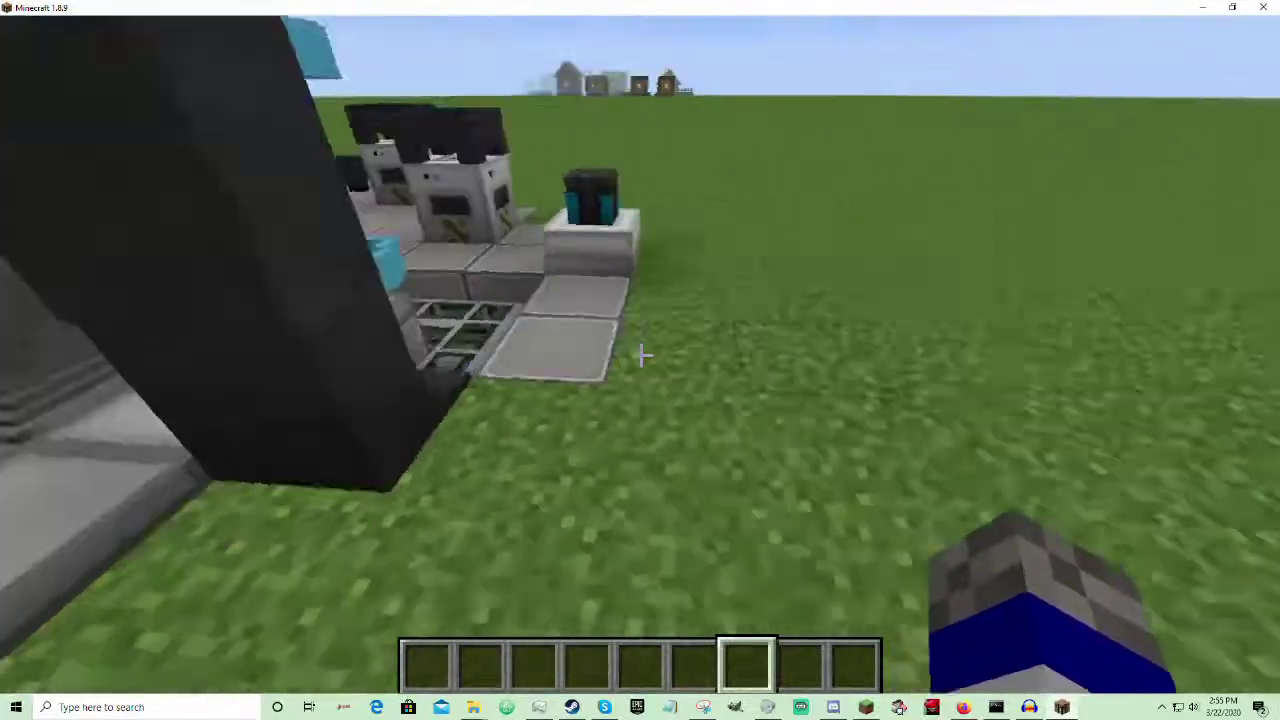
{"action": "key", "text": "w"}
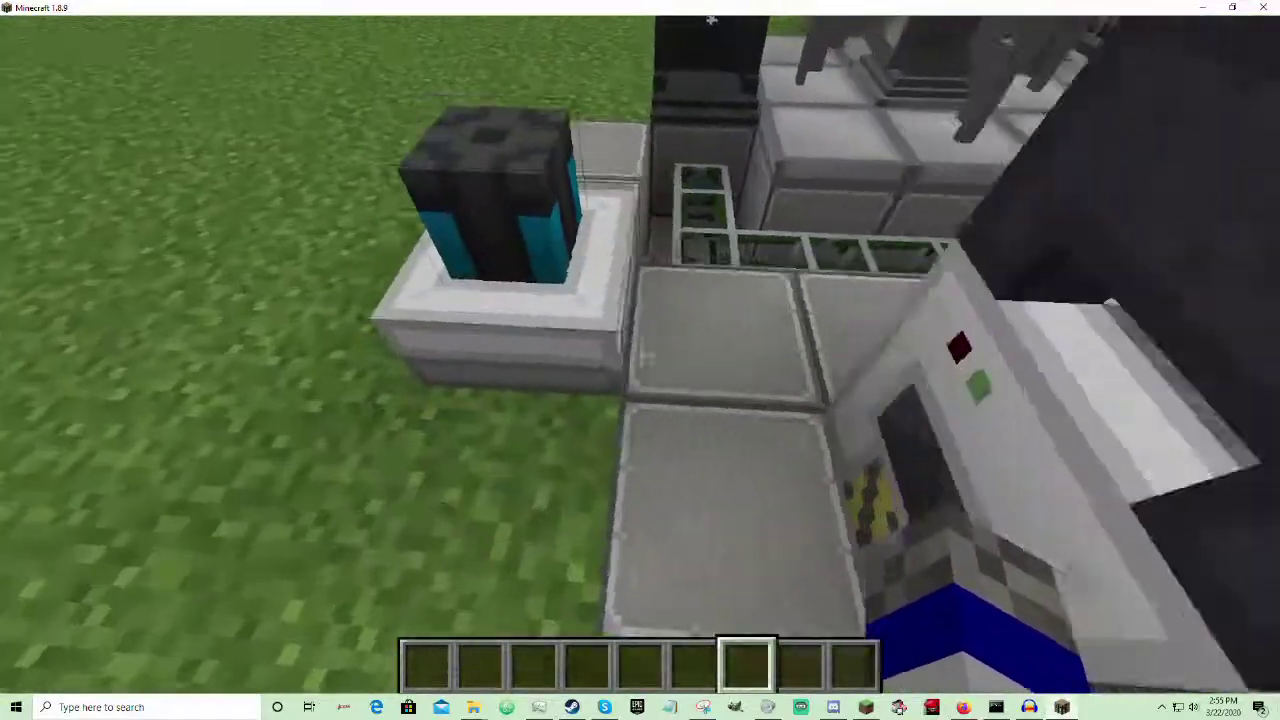
{"action": "key", "text": "w"}
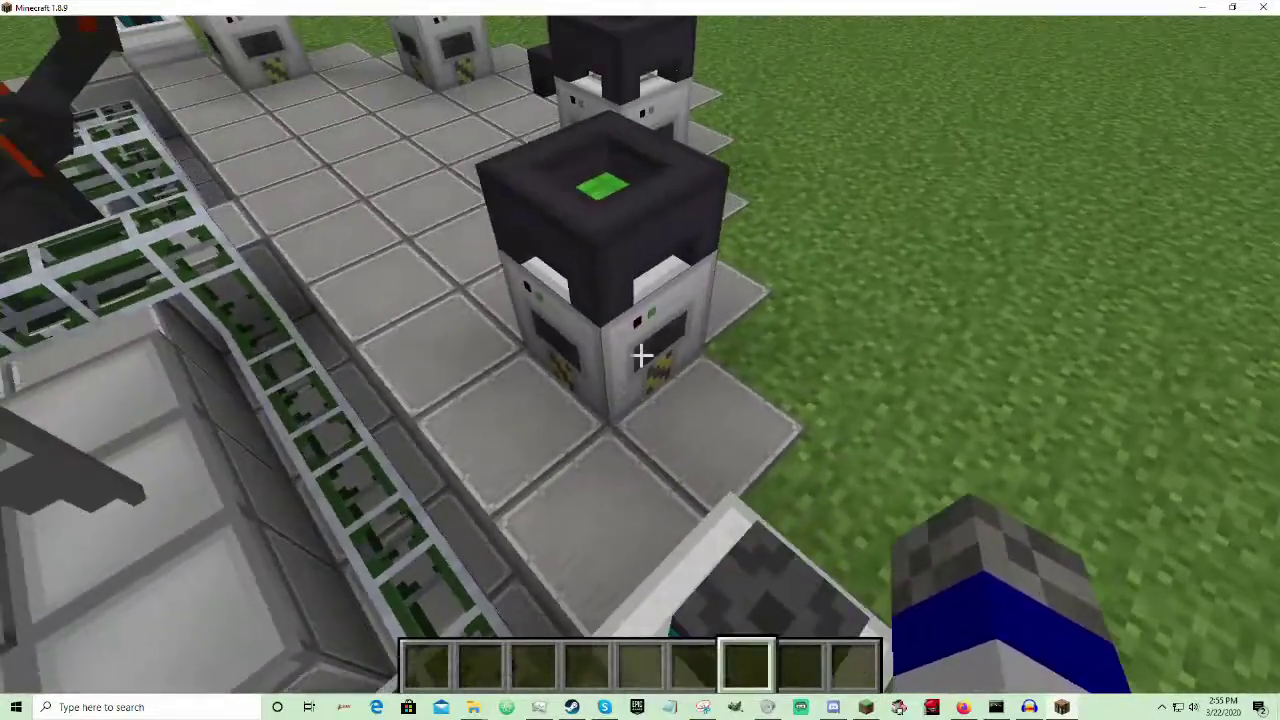
{"action": "key", "text": "w"}
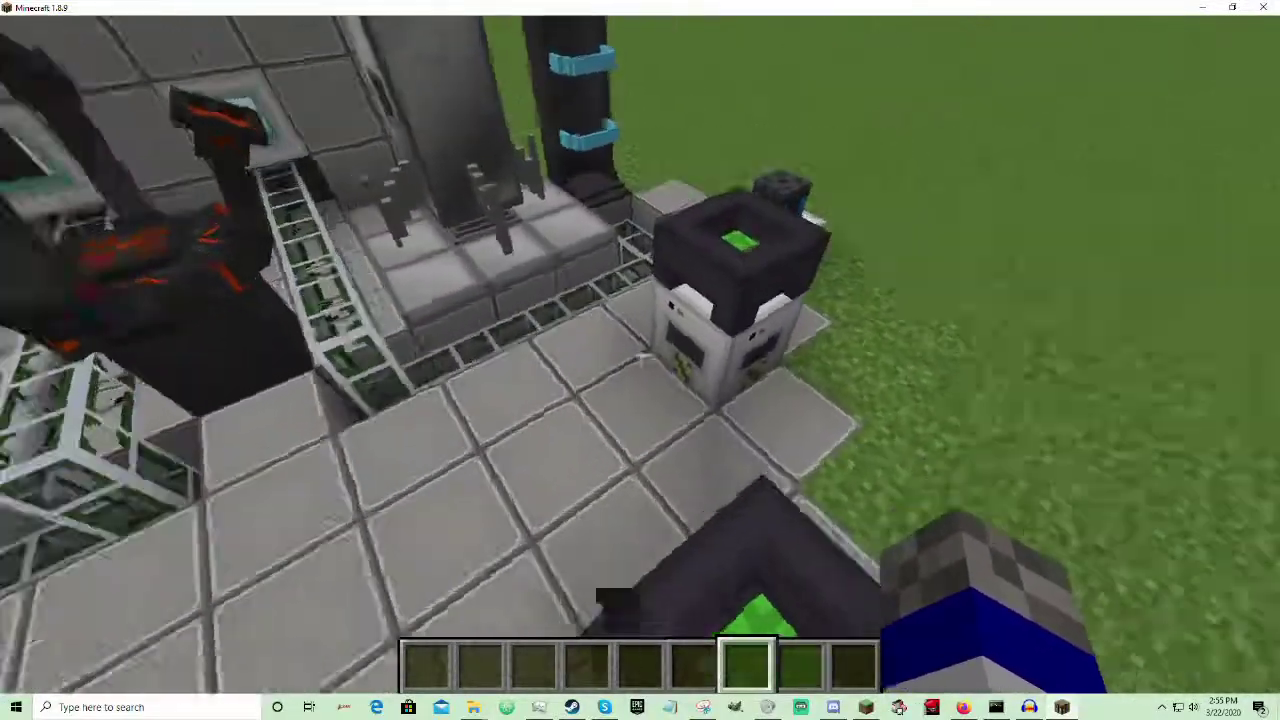
{"action": "key", "text": "w"}
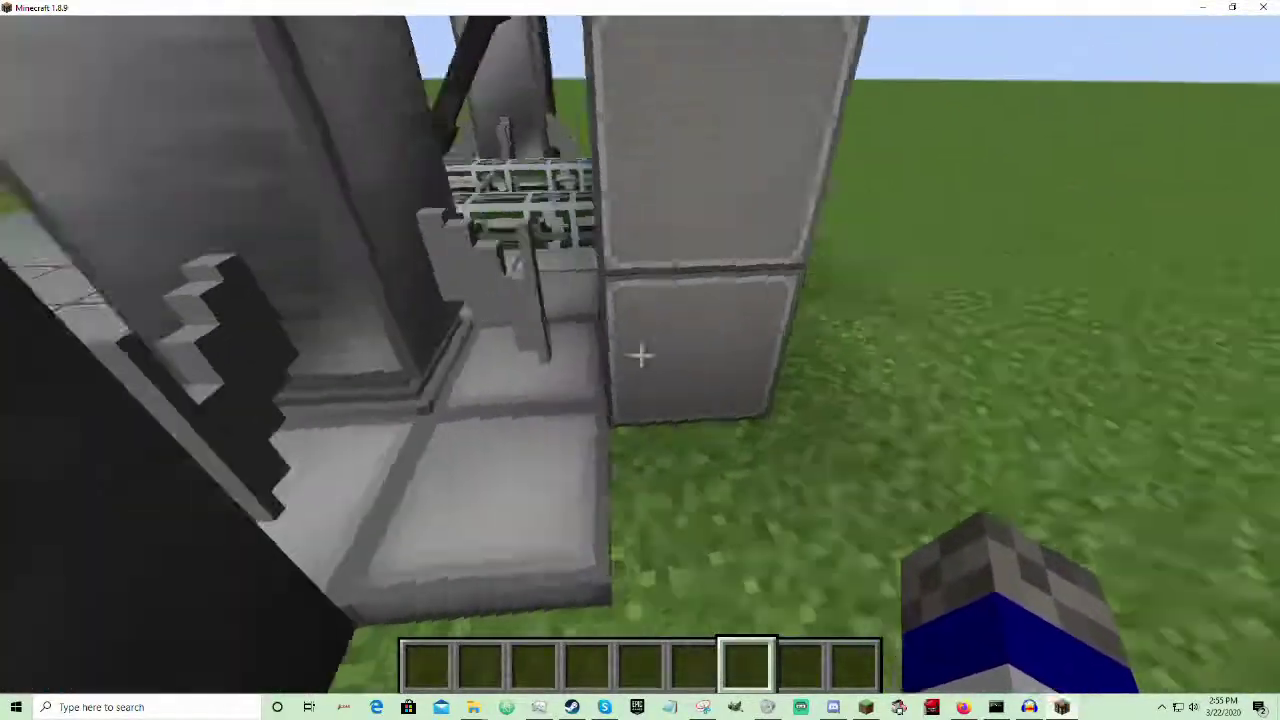
{"action": "key", "text": "w"}
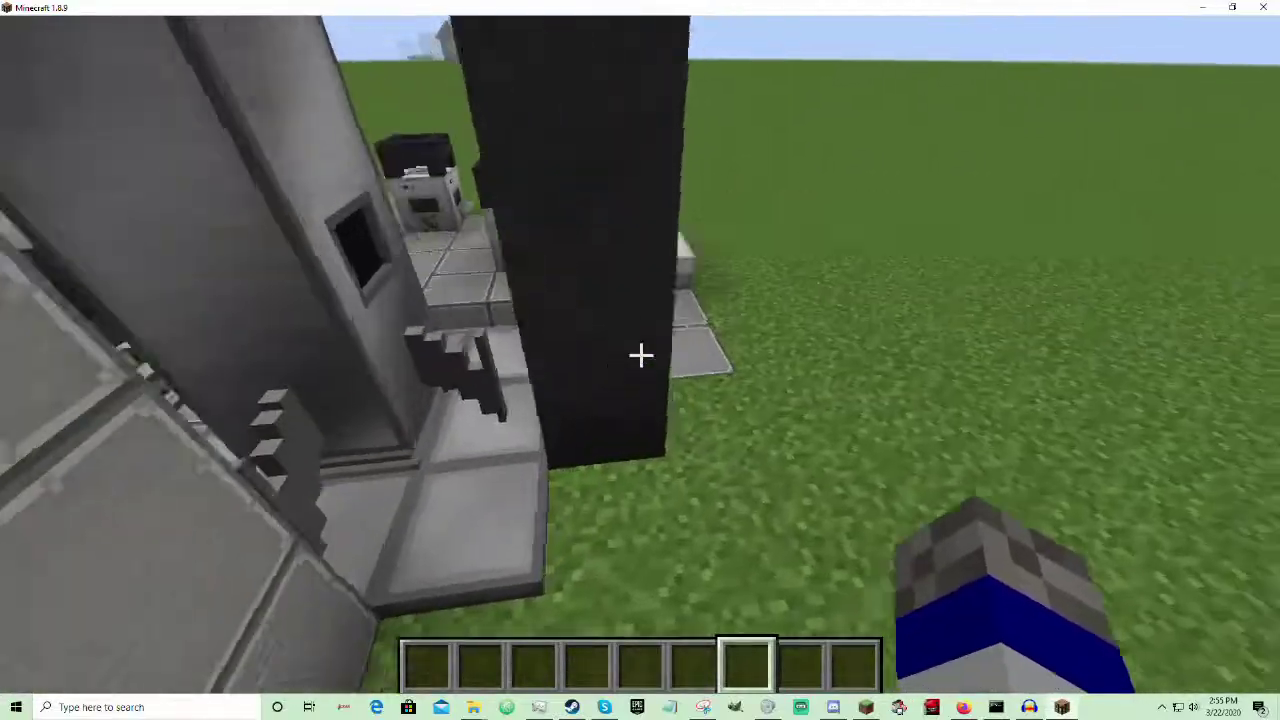
{"action": "key", "text": "w"}
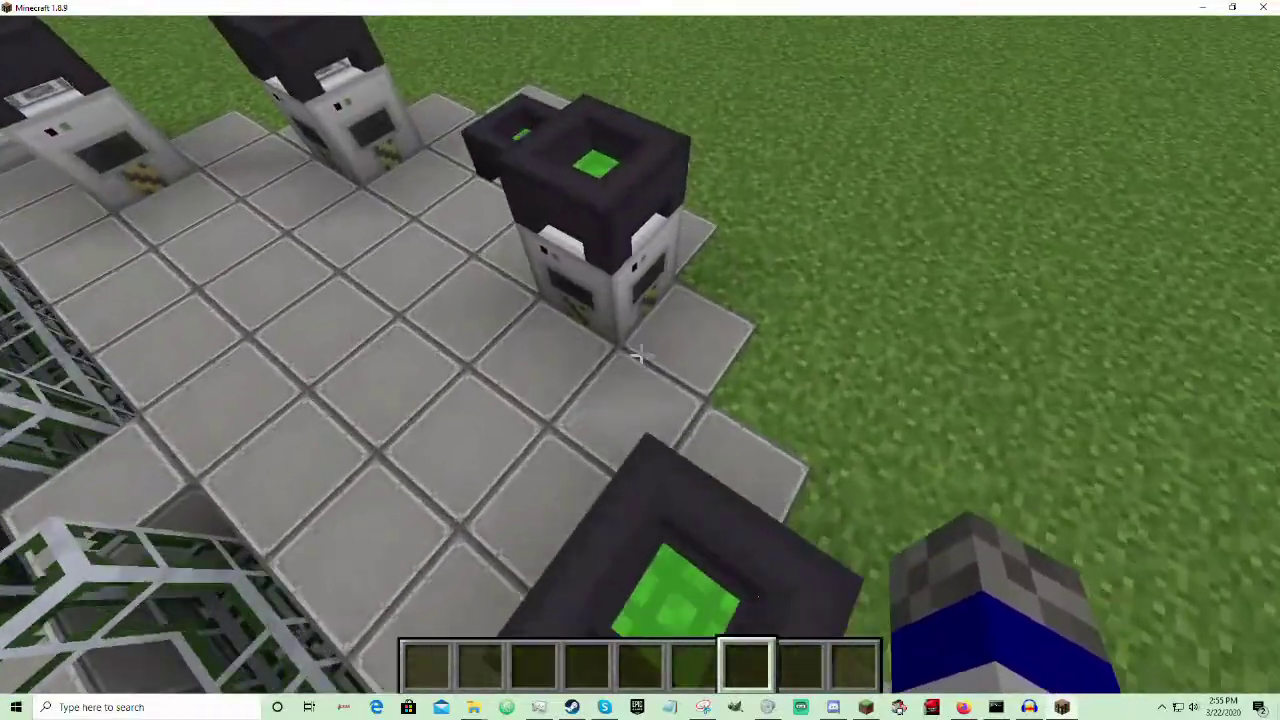
{"action": "key", "text": "w"}
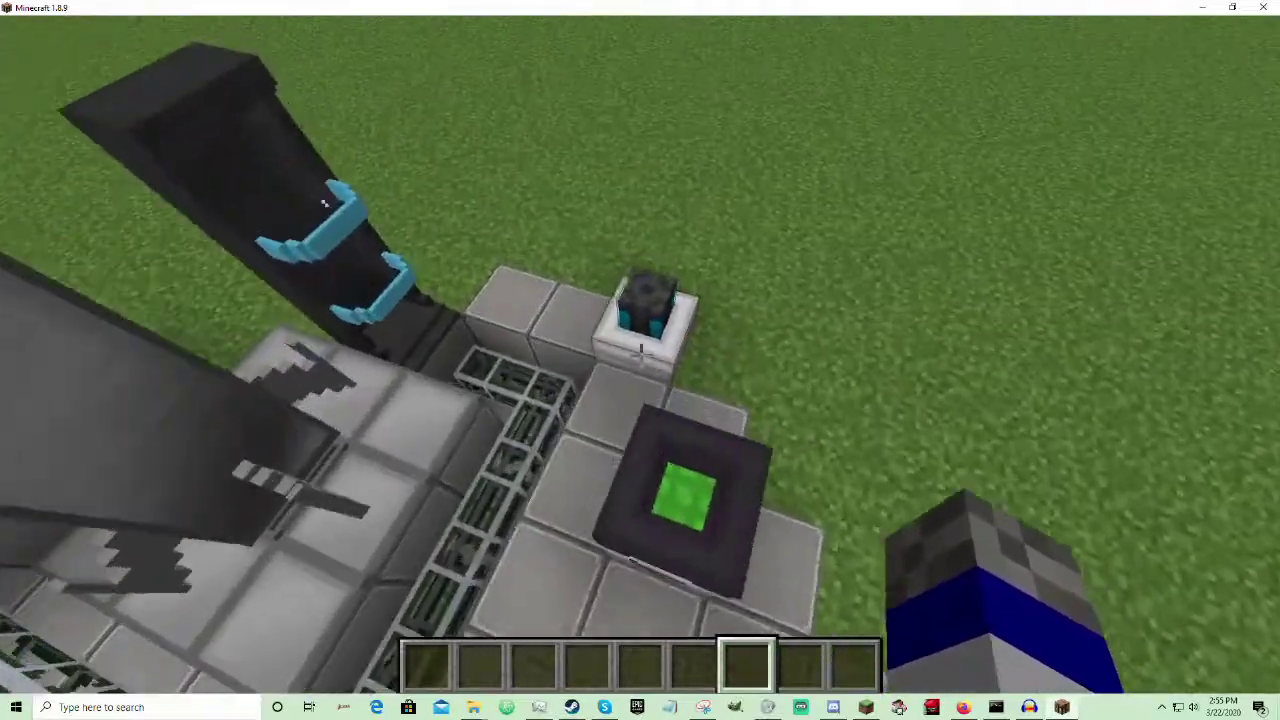
{"action": "key", "text": "w"}
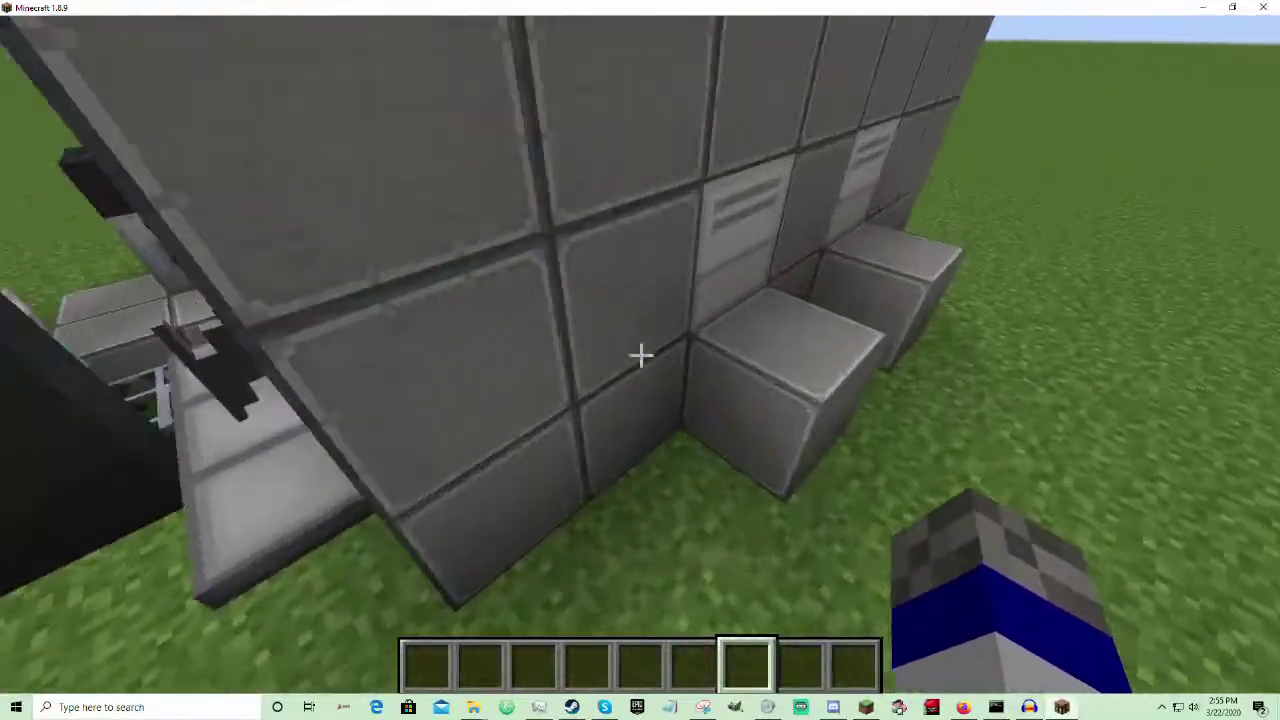
{"action": "key", "text": "w"}
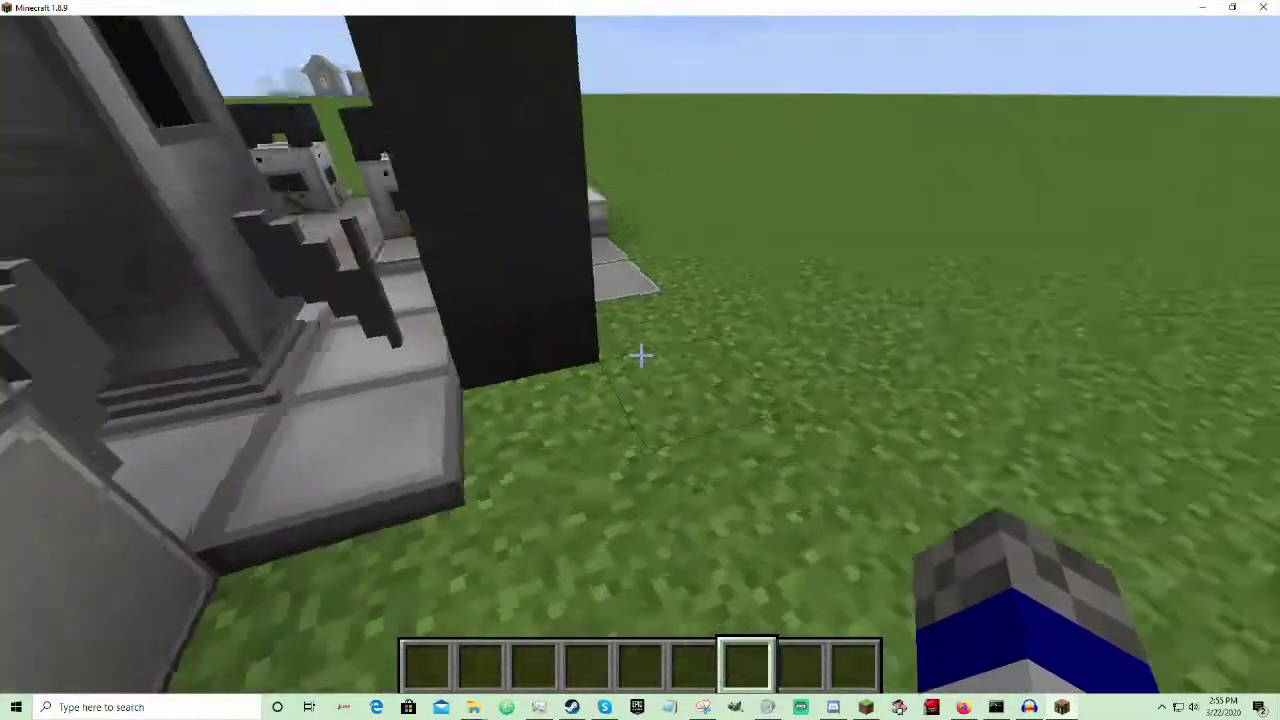
{"action": "key", "text": "w"}
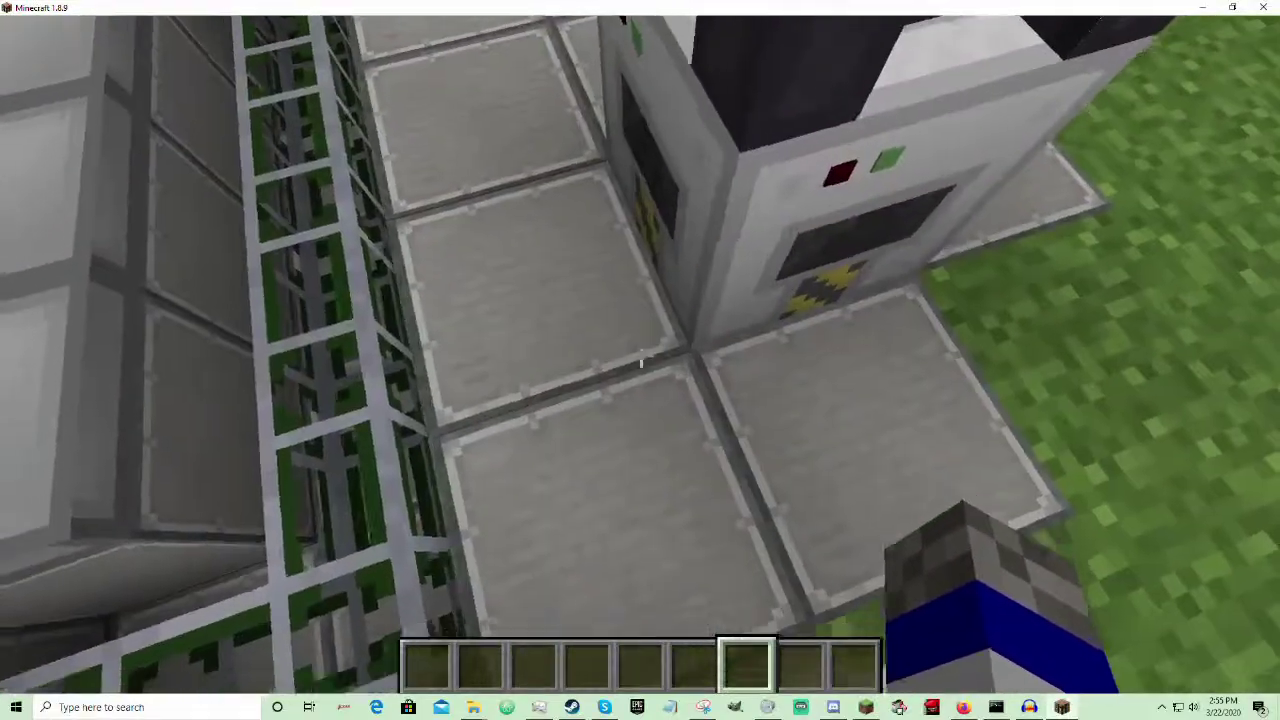
{"action": "key", "text": "space"}
{"action": "key", "text": "w"}
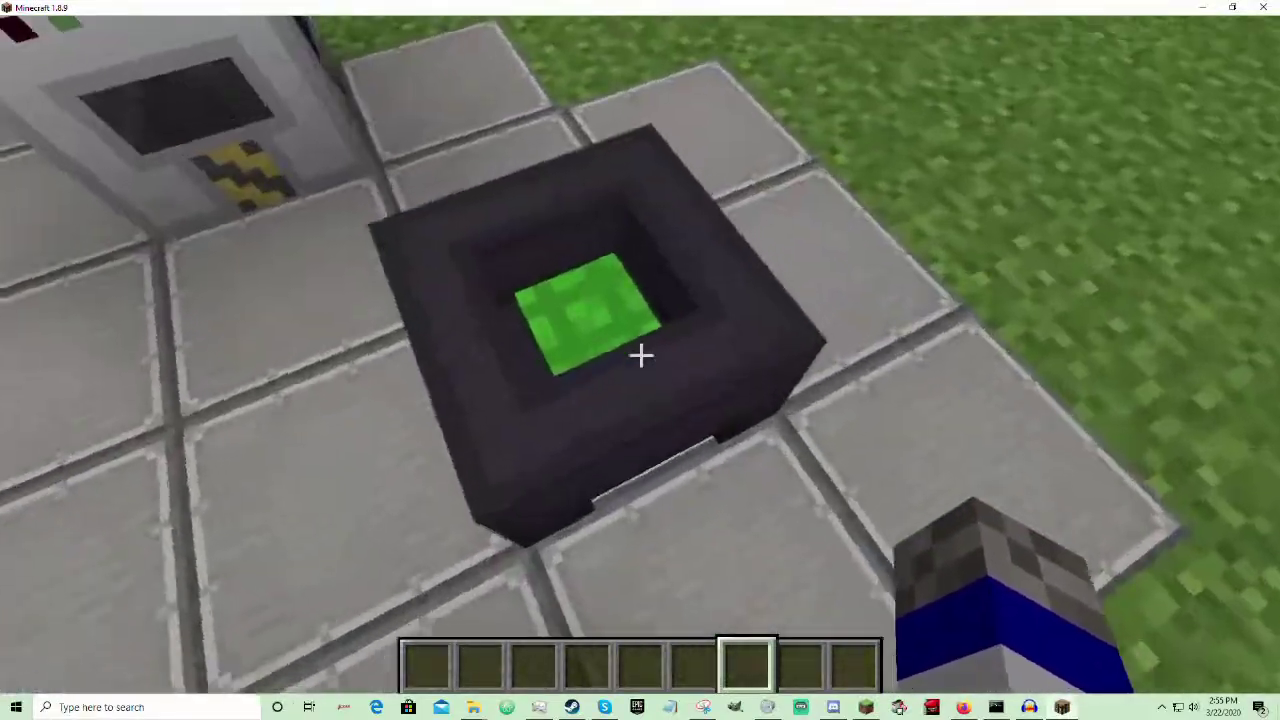
{"action": "key", "text": "space"}
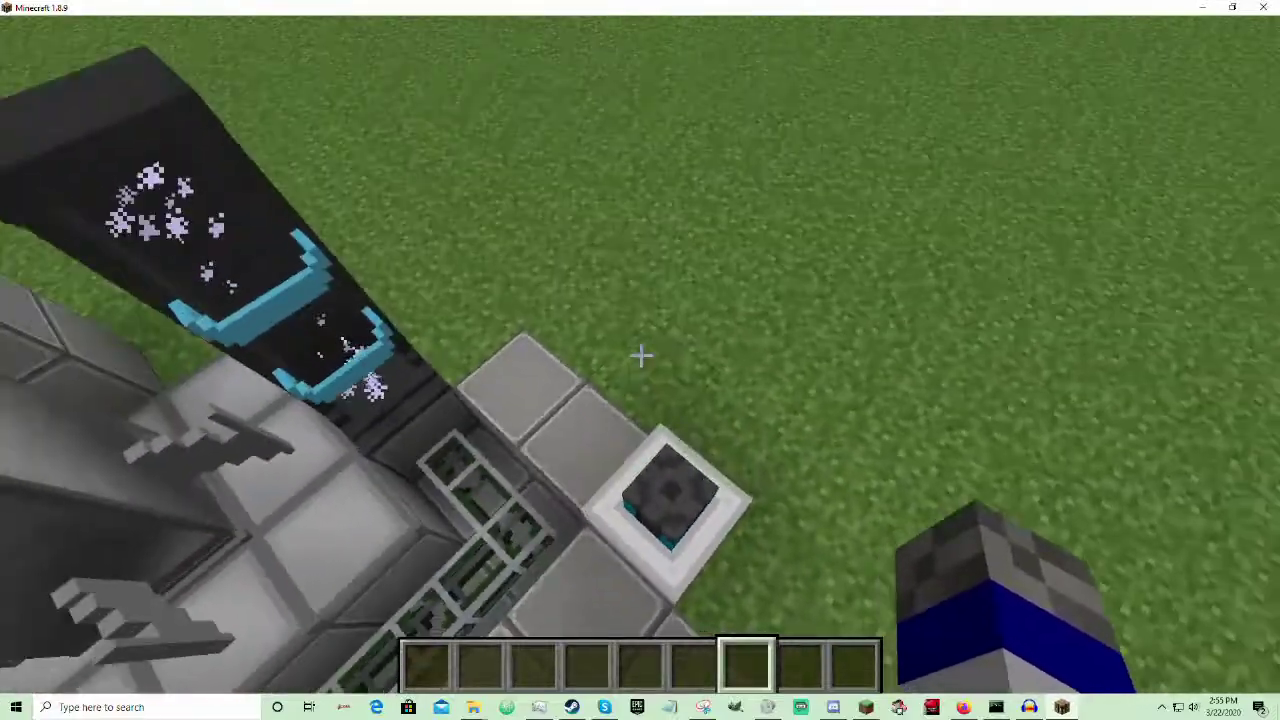
{"action": "key", "text": "w"}
{"action": "key", "text": "w"}
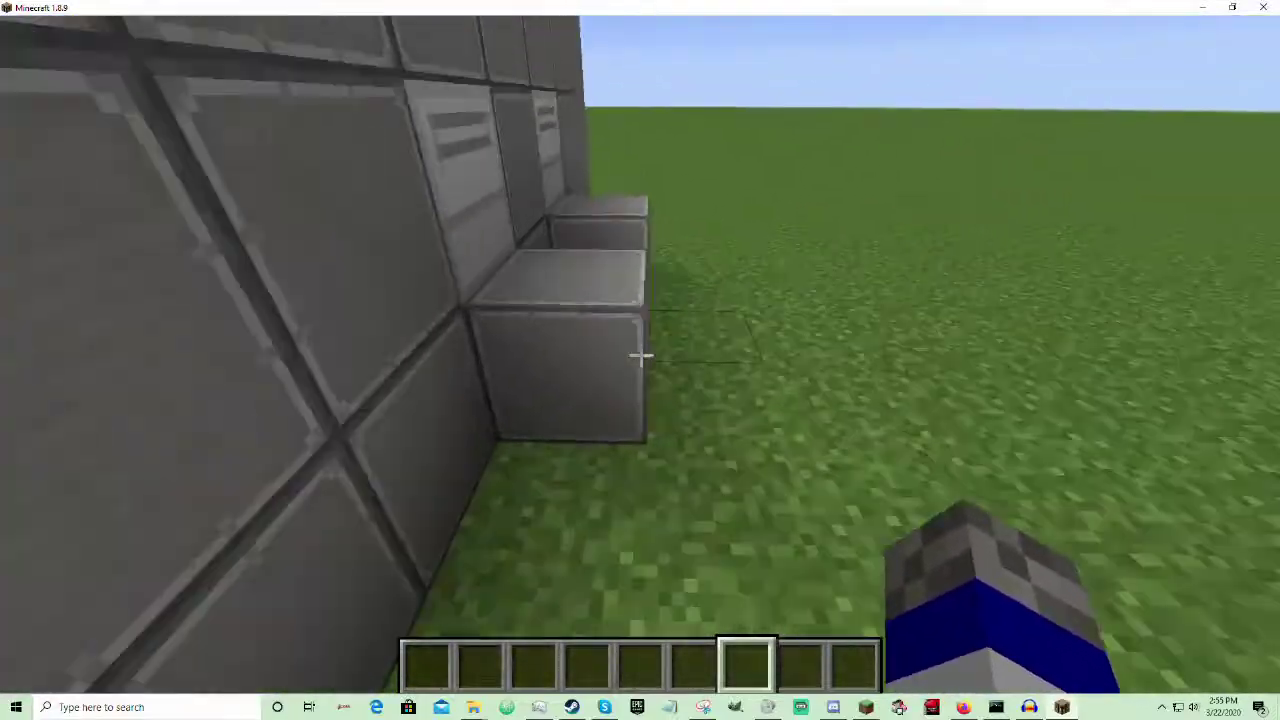
{"action": "key", "text": "w"}
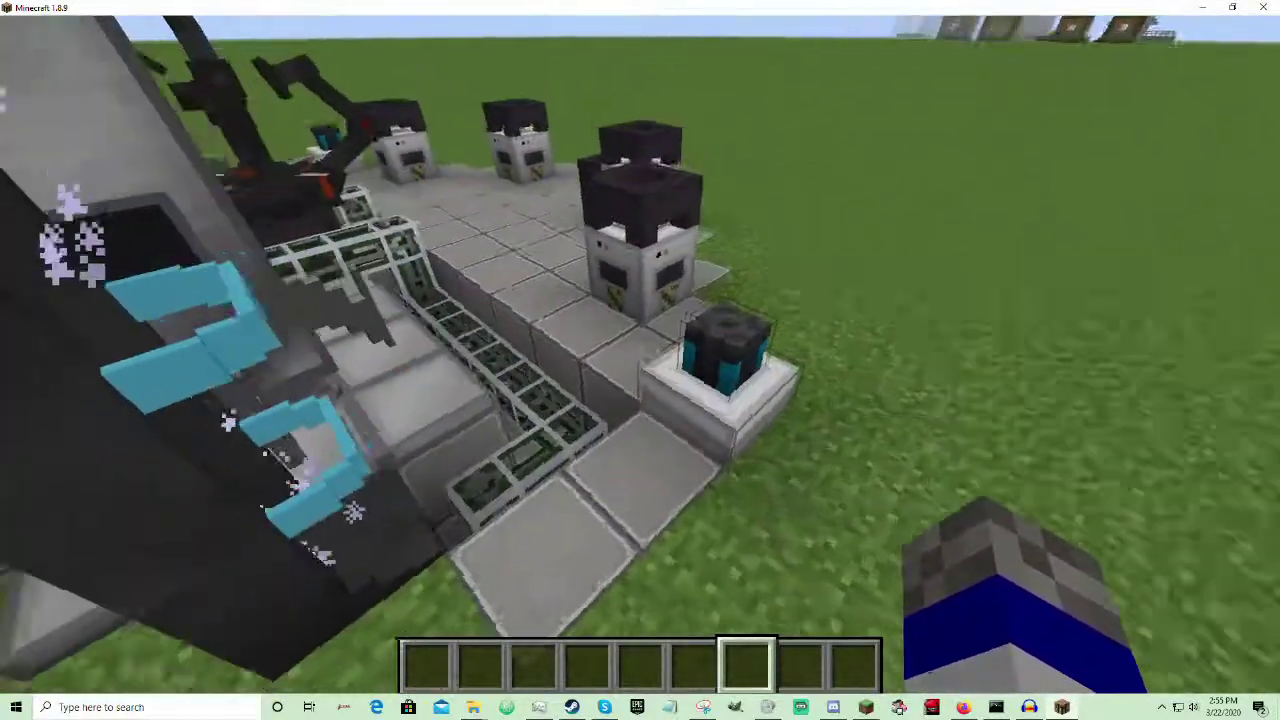
{"action": "key", "text": "w"}
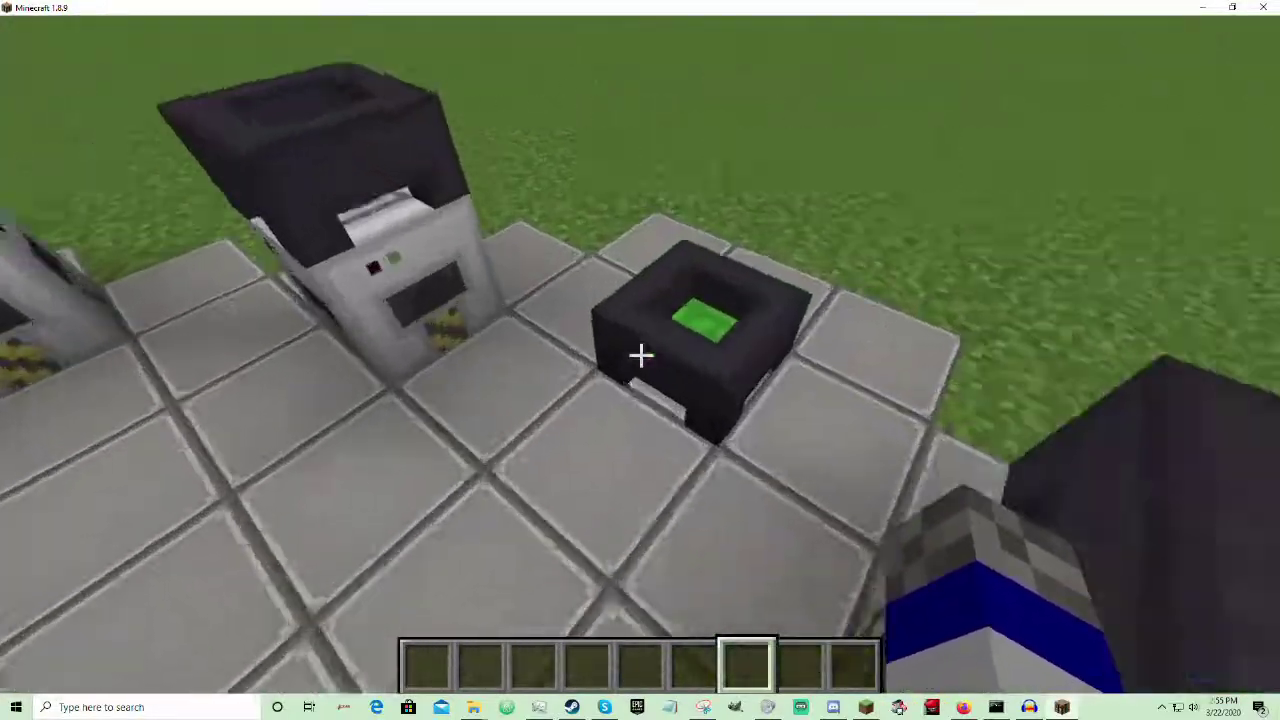
{"action": "key", "text": "w"}
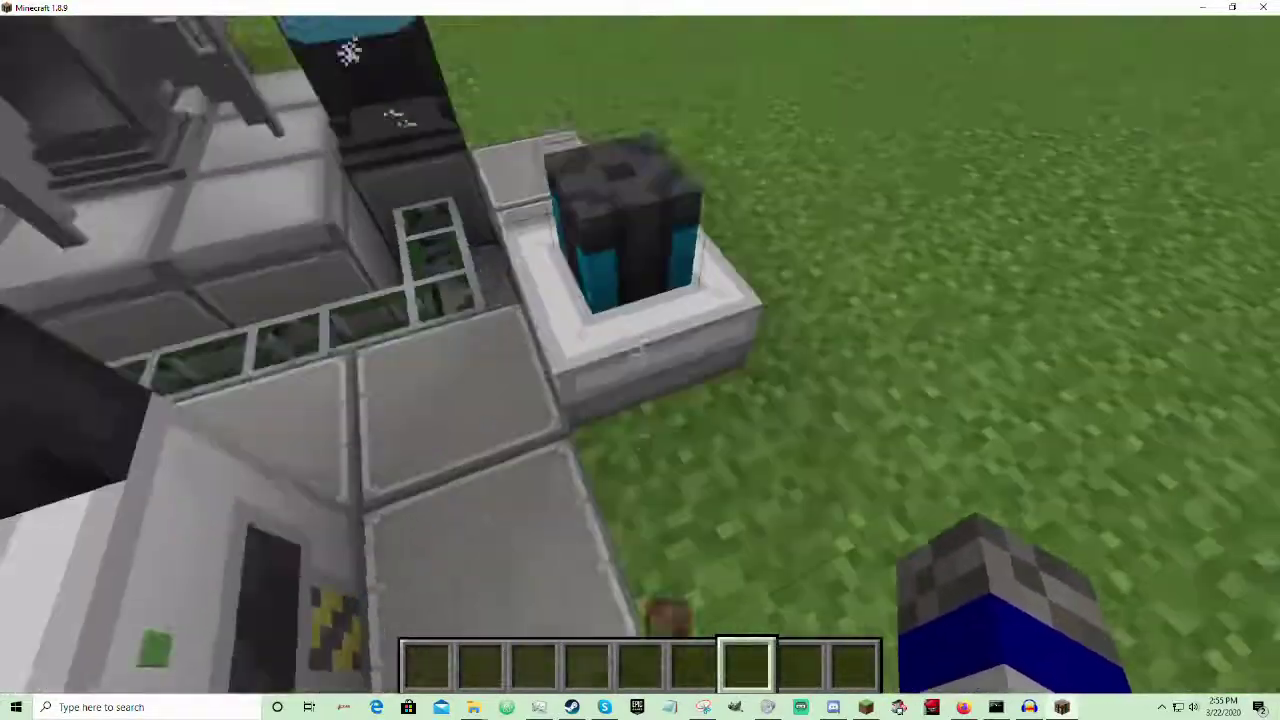
{"action": "key", "text": "w"}
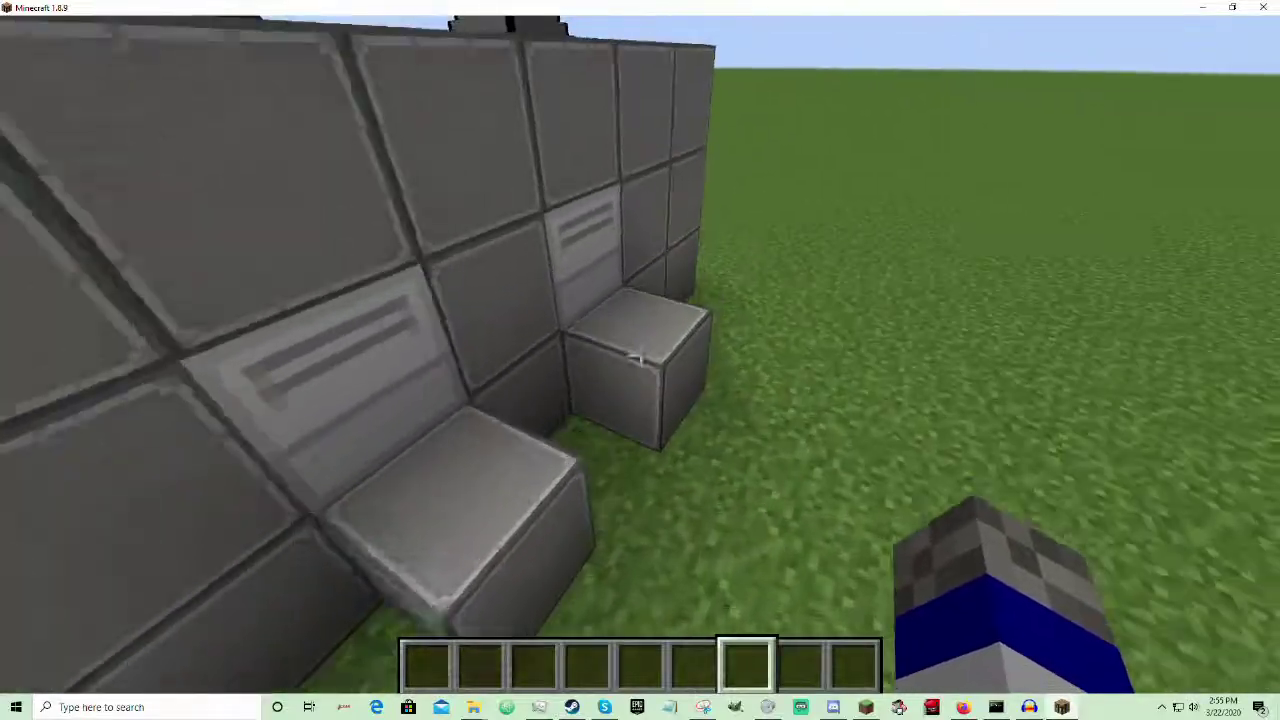
{"action": "key", "text": "w"}
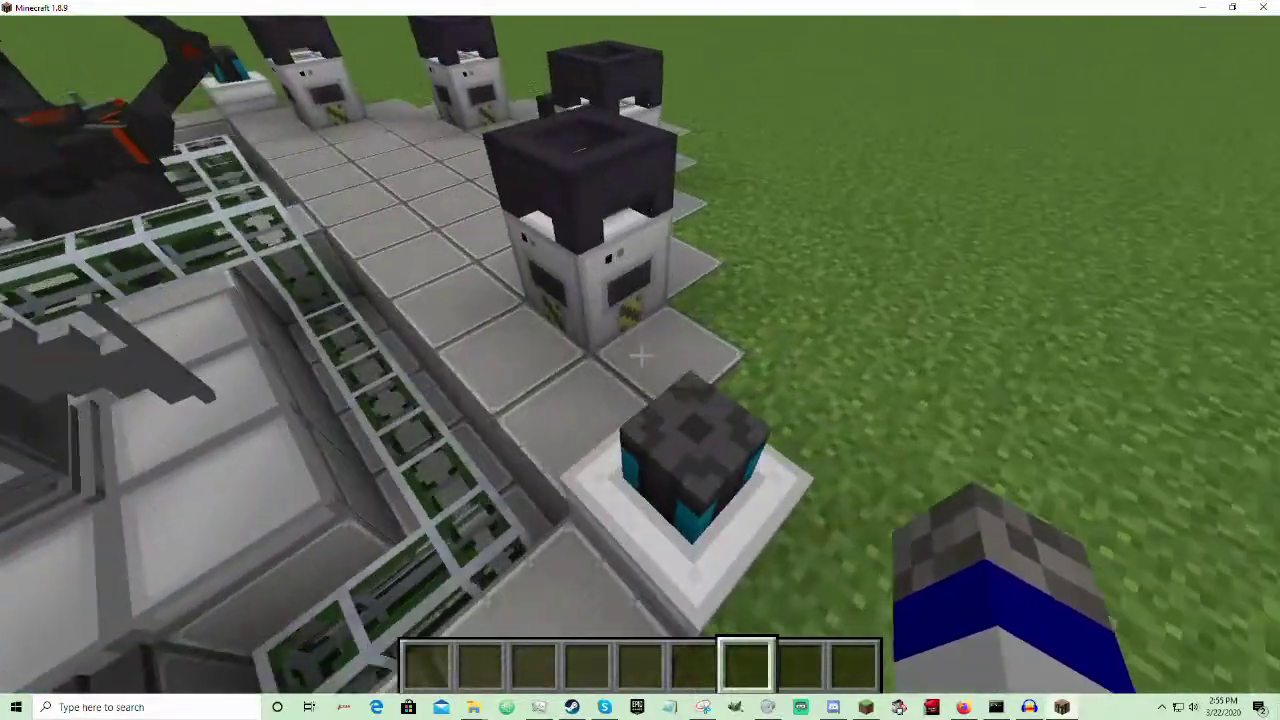
{"action": "key", "text": "space"}
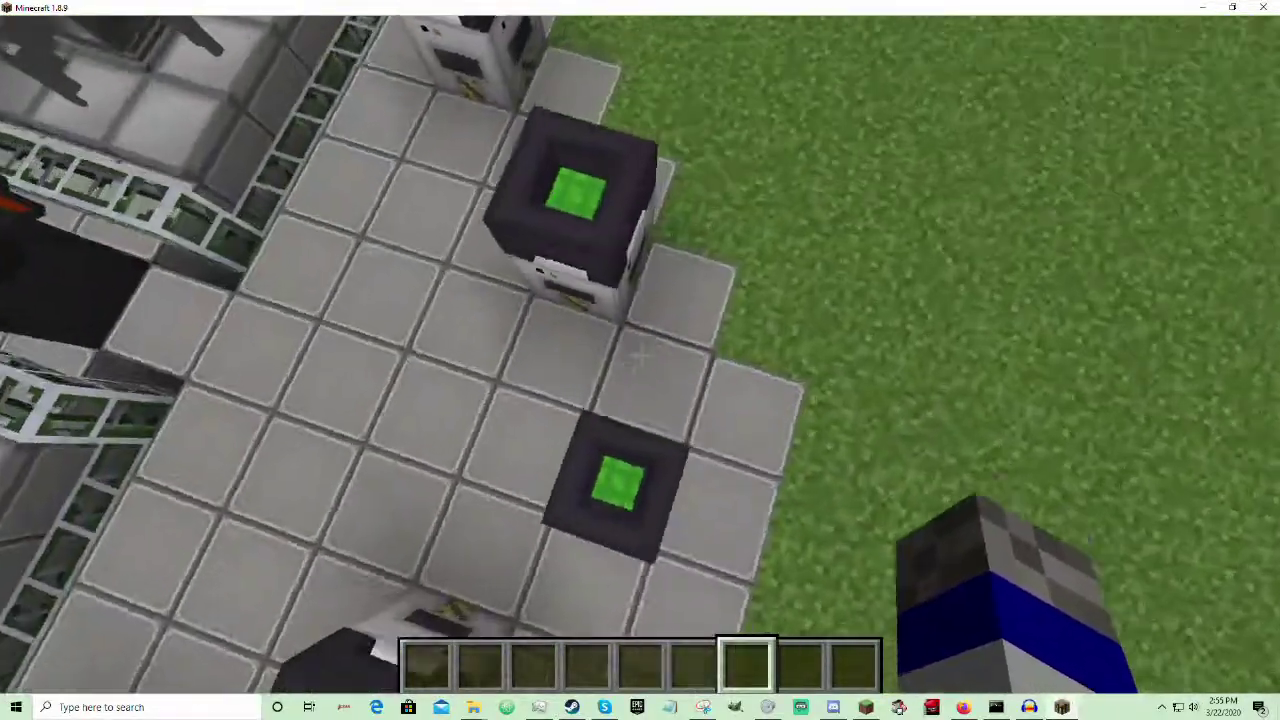
{"action": "key", "text": "space"}
{"action": "key", "text": "w"}
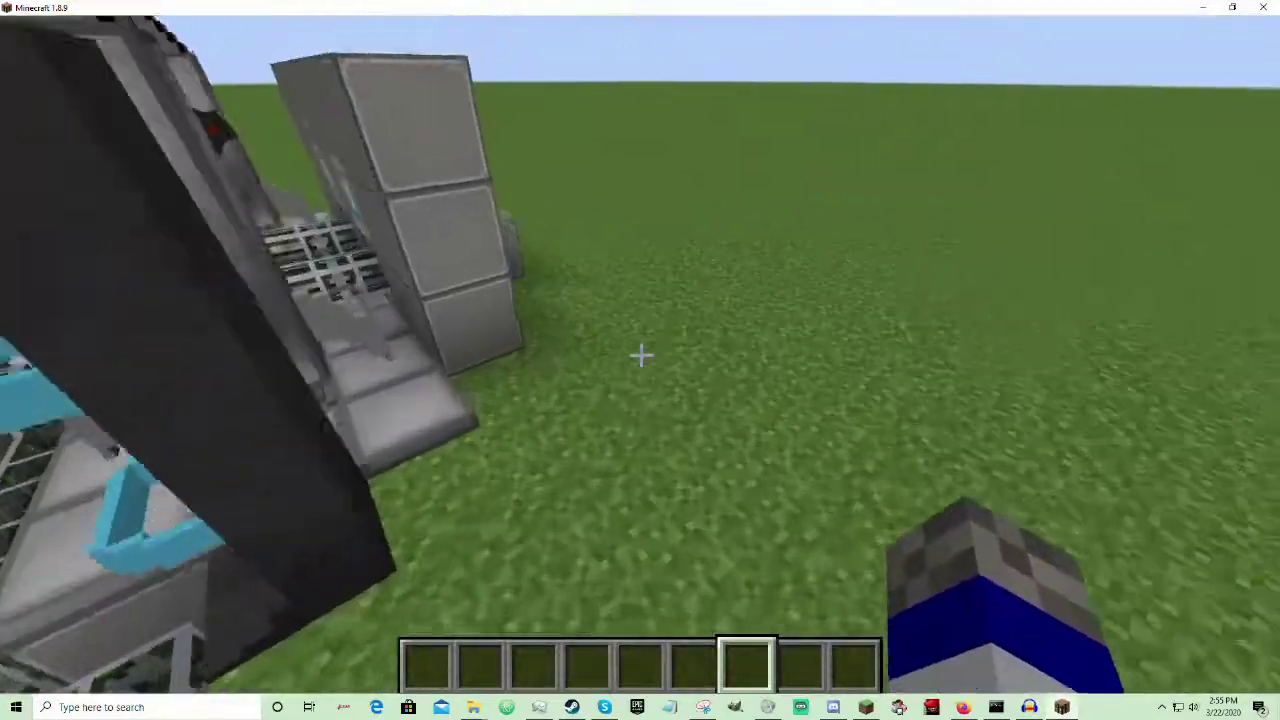
{"action": "key", "text": "w"}
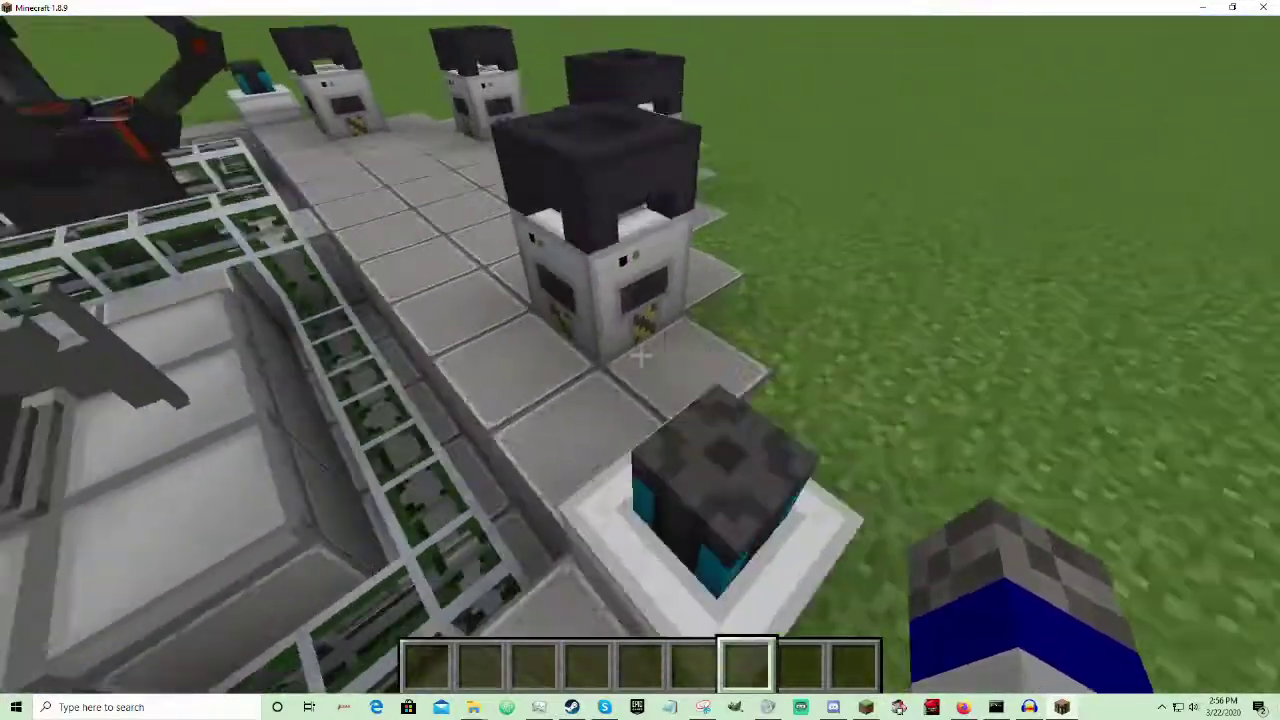
{"action": "key", "text": "s"}
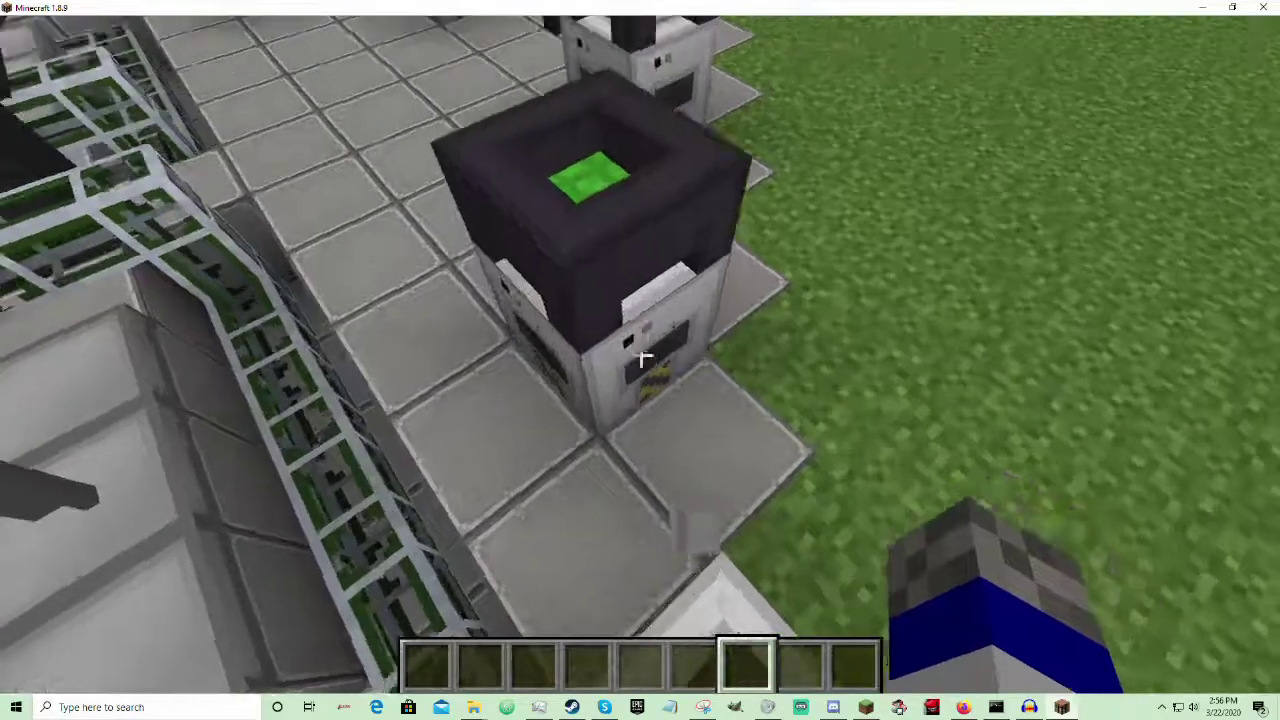
{"action": "key", "text": "w"}
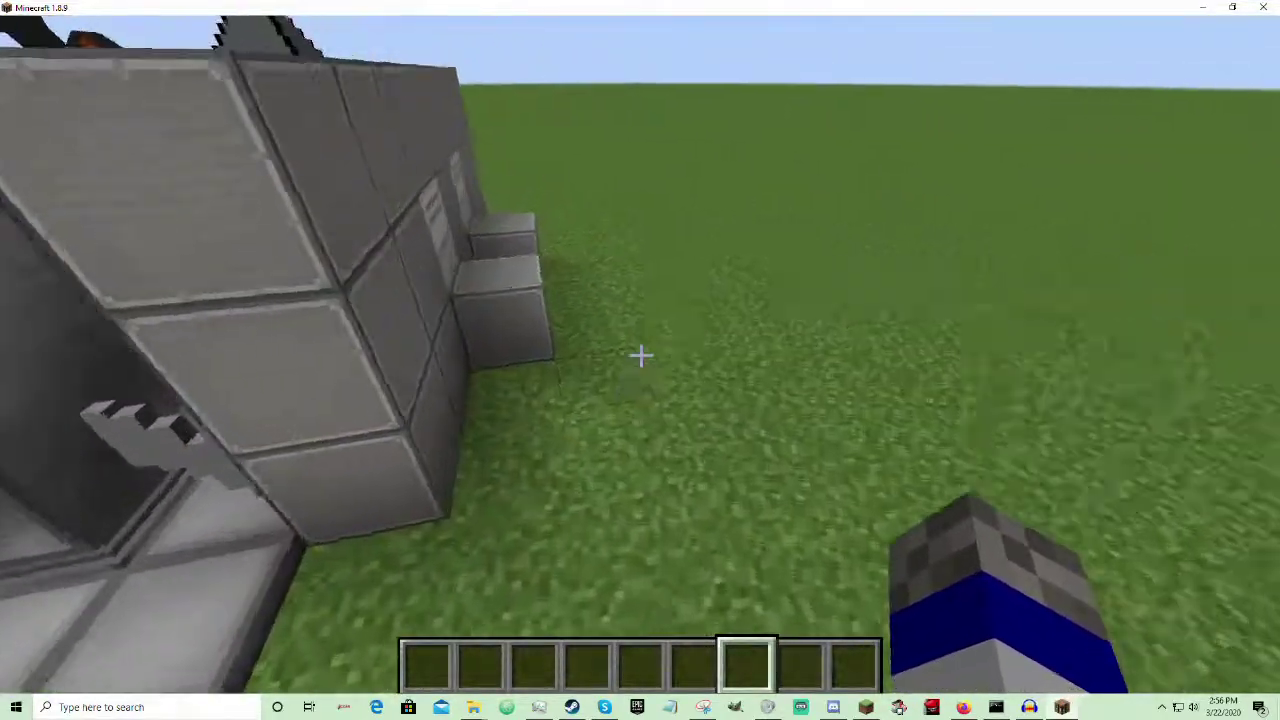
{"action": "key", "text": "w"}
{"action": "key", "text": "w"}
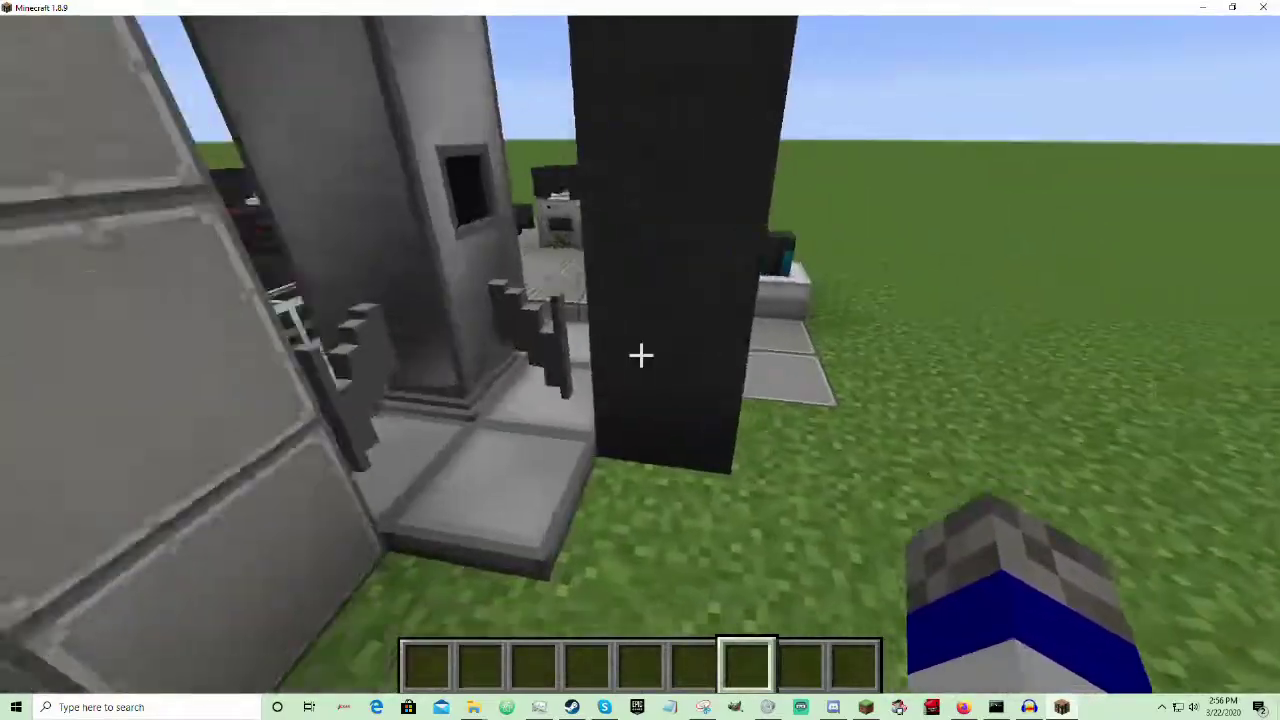
{"action": "key", "text": "w"}
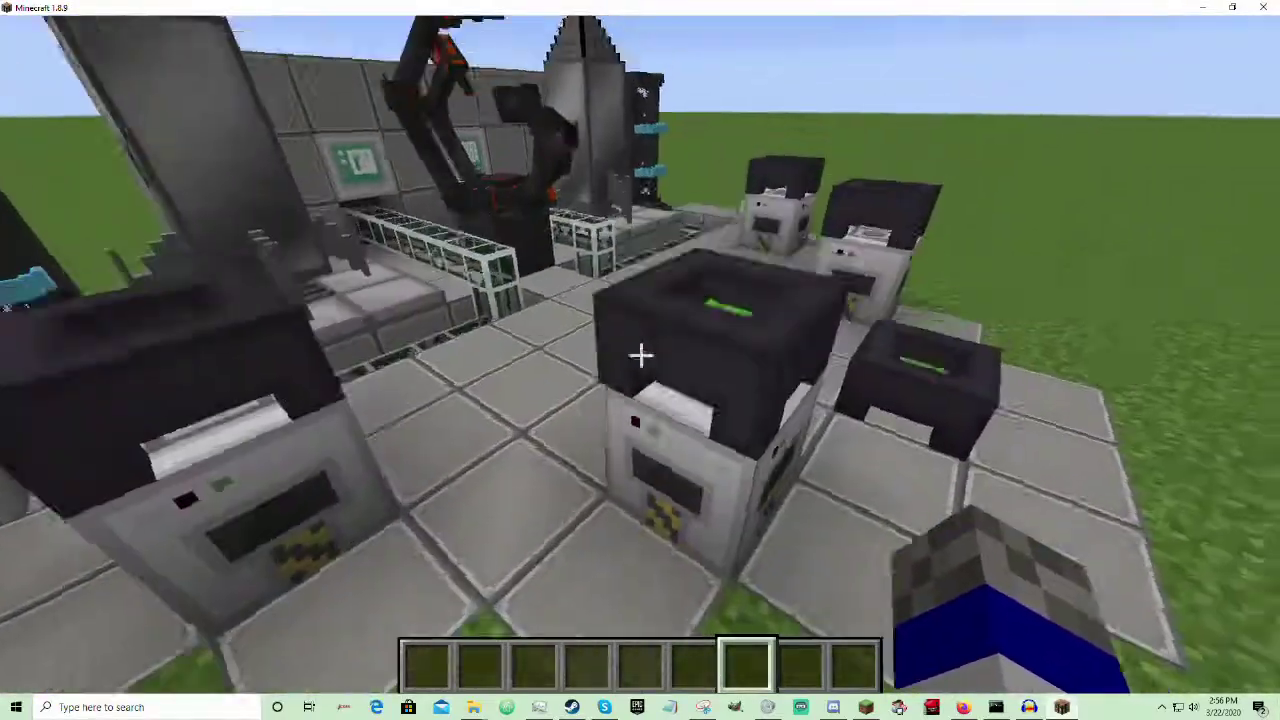